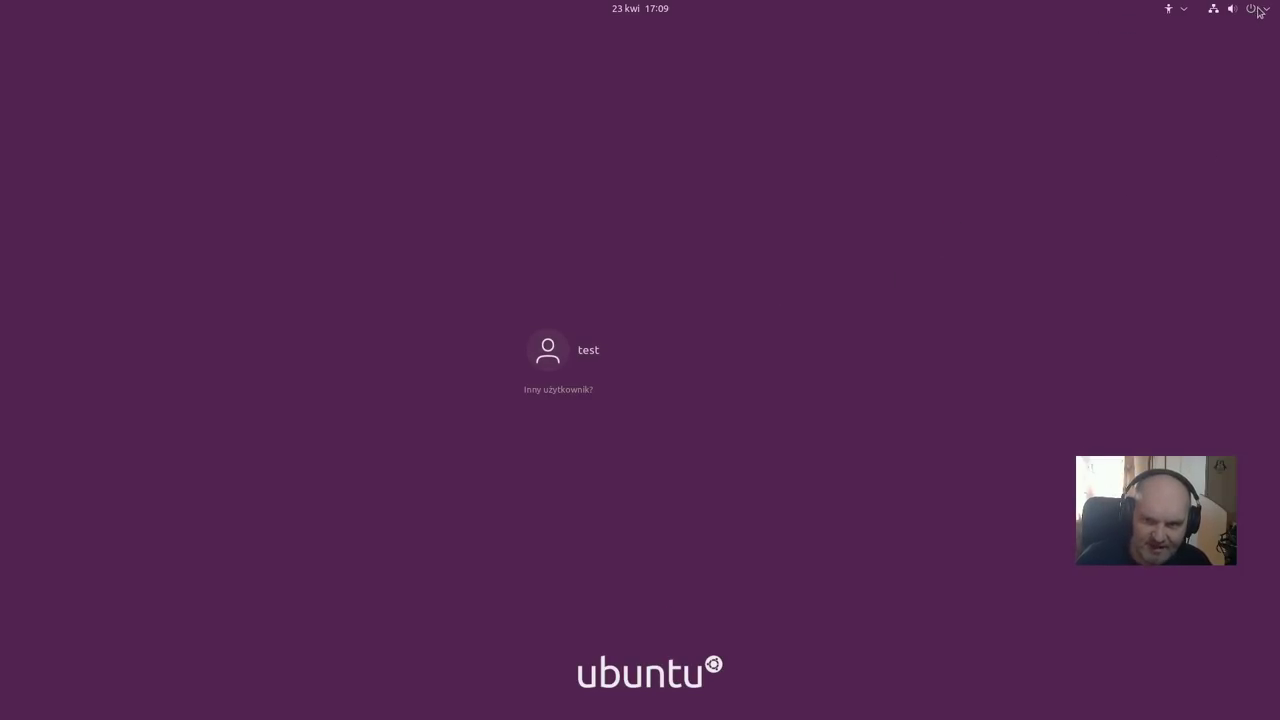
Step: Examine the accessibility options and the system menu on the login screen
{"action": "left_click", "coordinate": [1180, 14]}
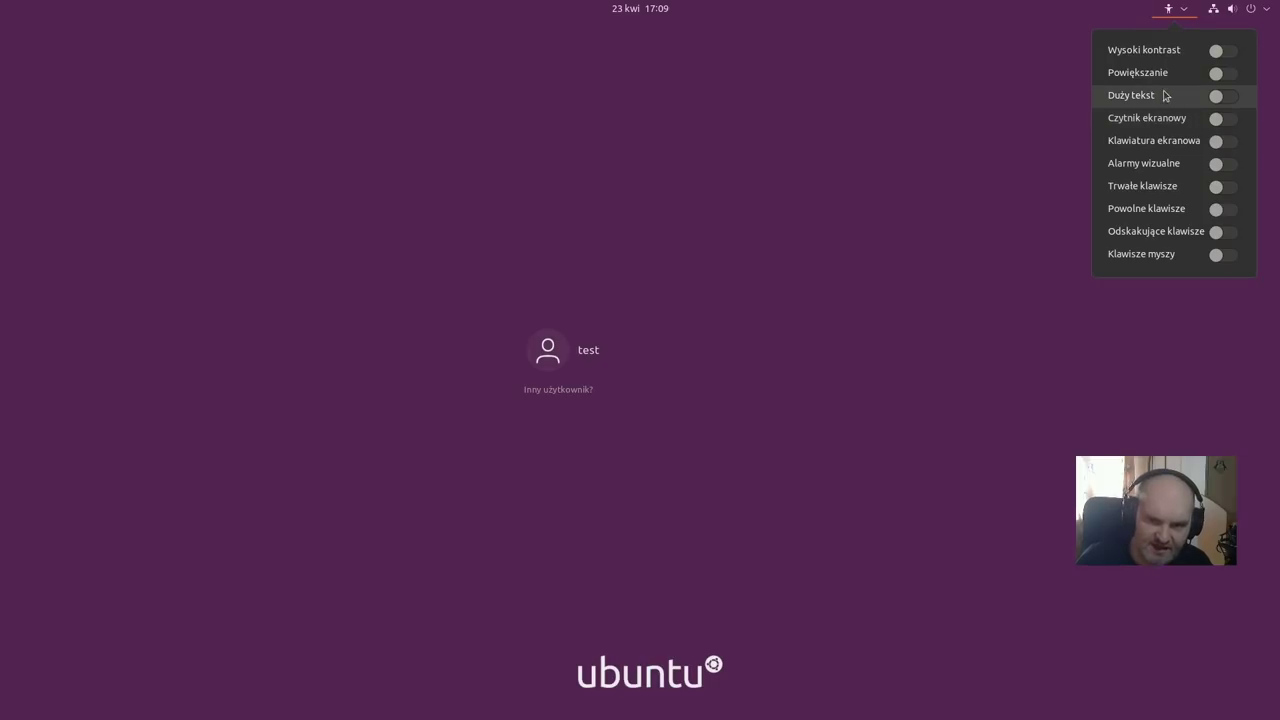
{"action": "left_click", "coordinate": [810, 199]}
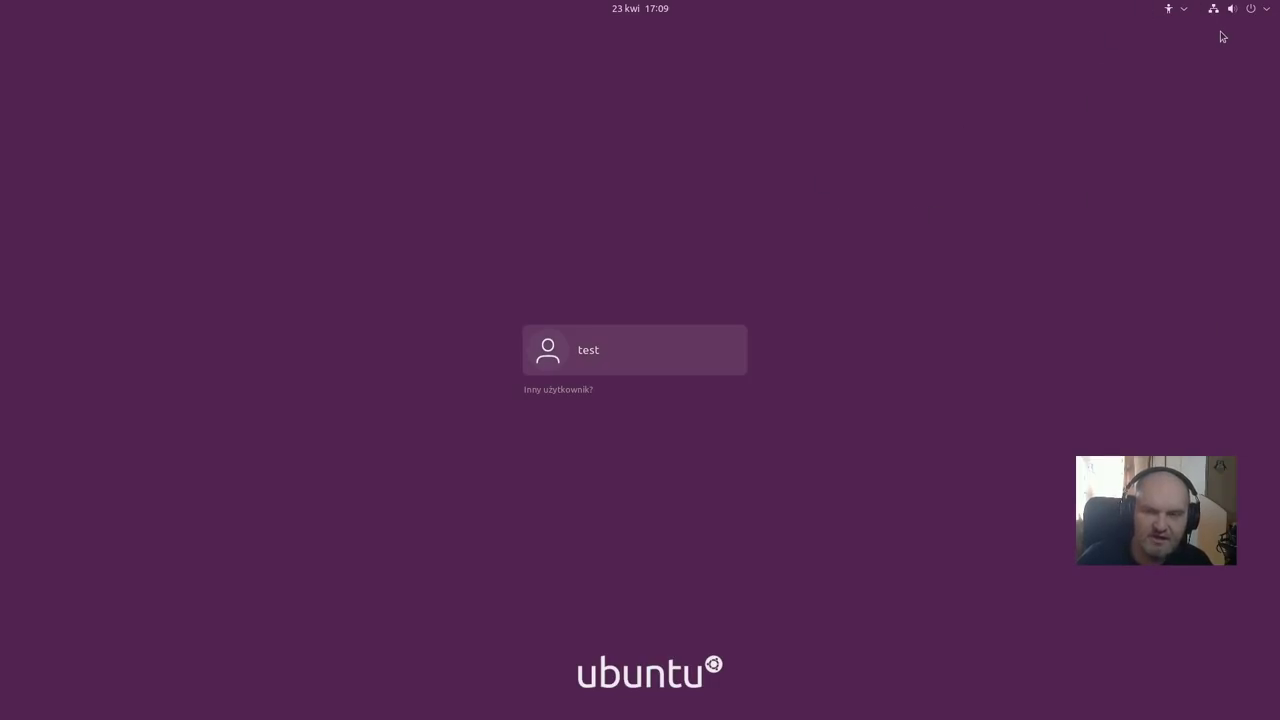
{"action": "left_click", "coordinate": [1273, 6]}
{"action": "left_click", "coordinate": [497, 250]}
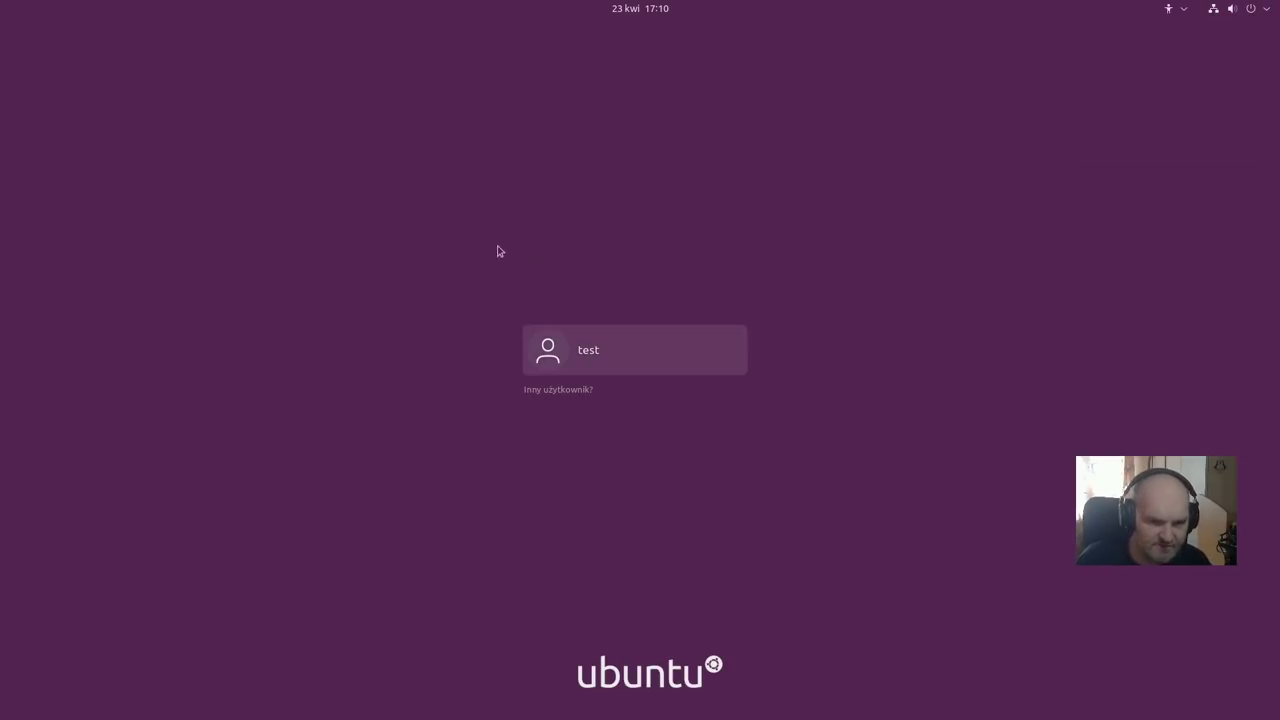
Step: Log in to the test account with its password, using the Ubuntu session
{"action": "left_click", "coordinate": [569, 354]}
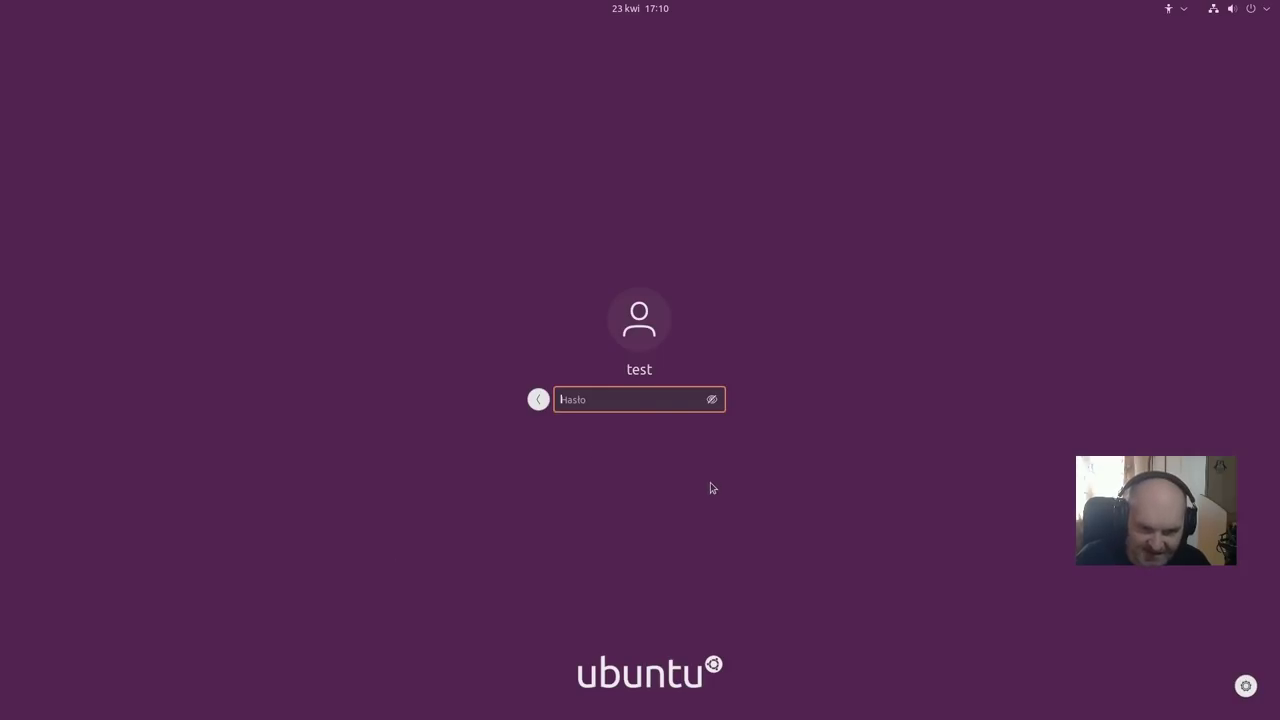
{"action": "type", "text": "*****"}
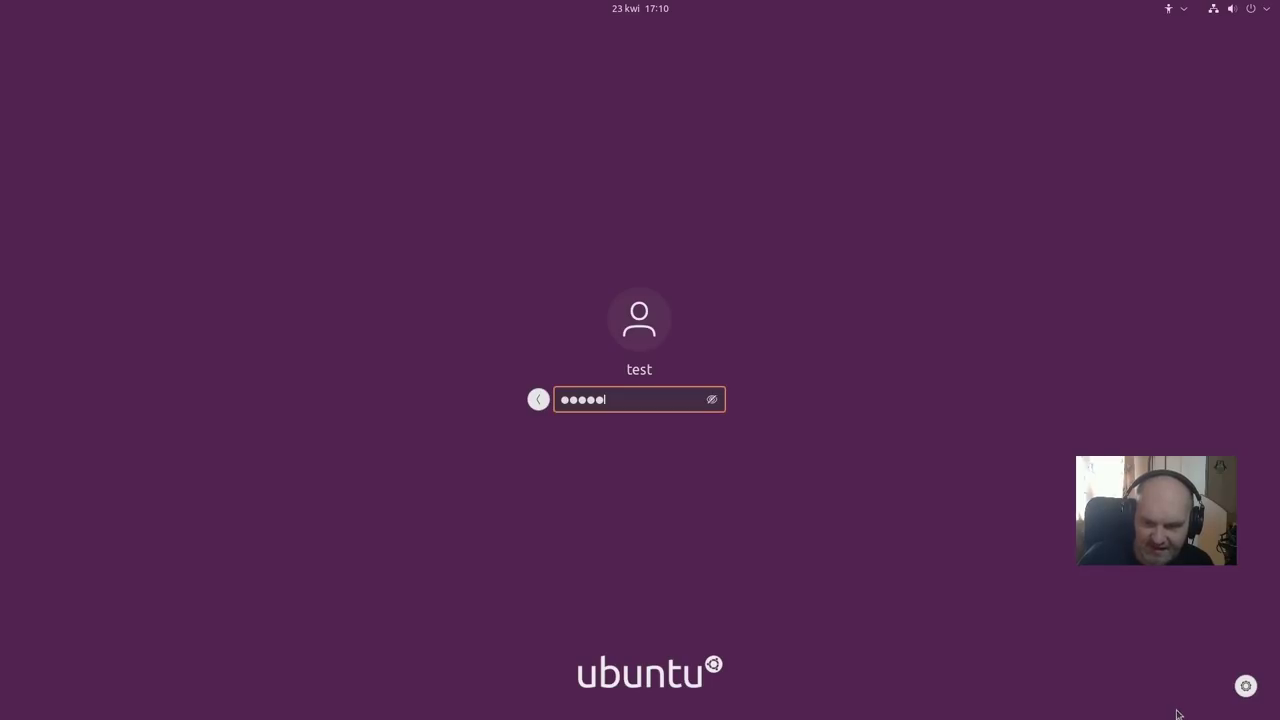
{"action": "left_click", "coordinate": [1244, 690]}
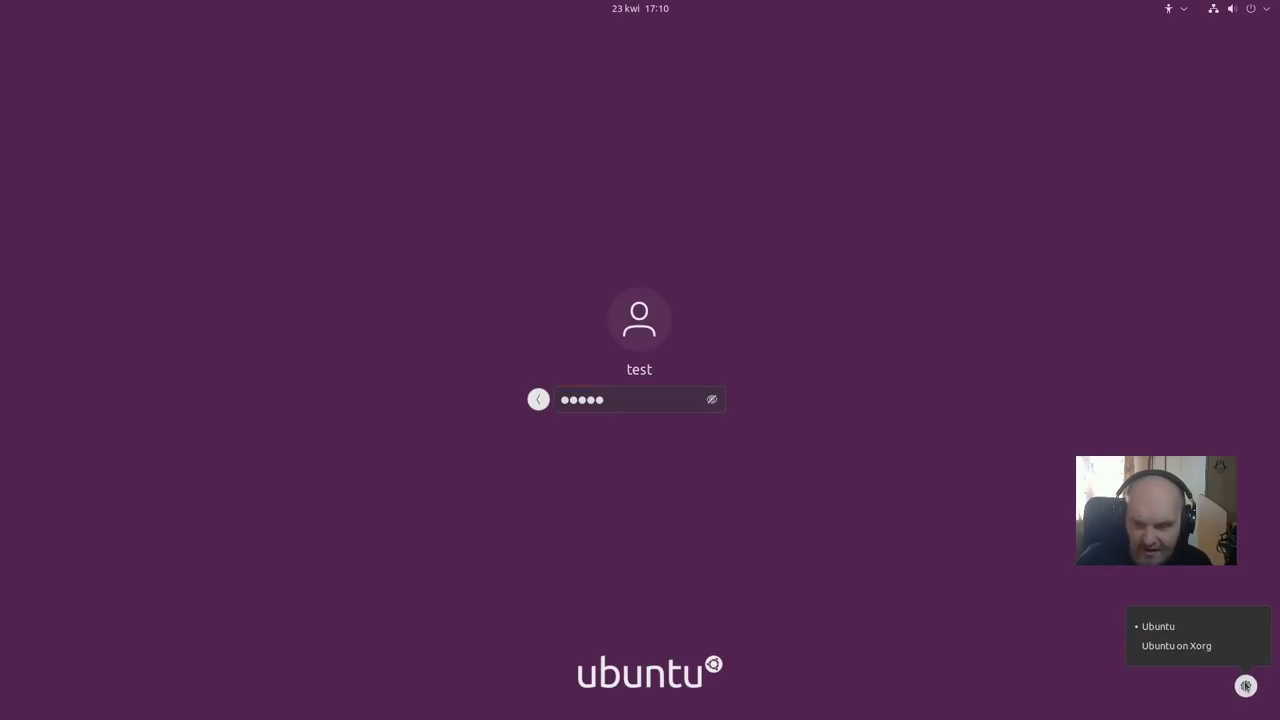
{"action": "left_click", "coordinate": [1213, 629]}
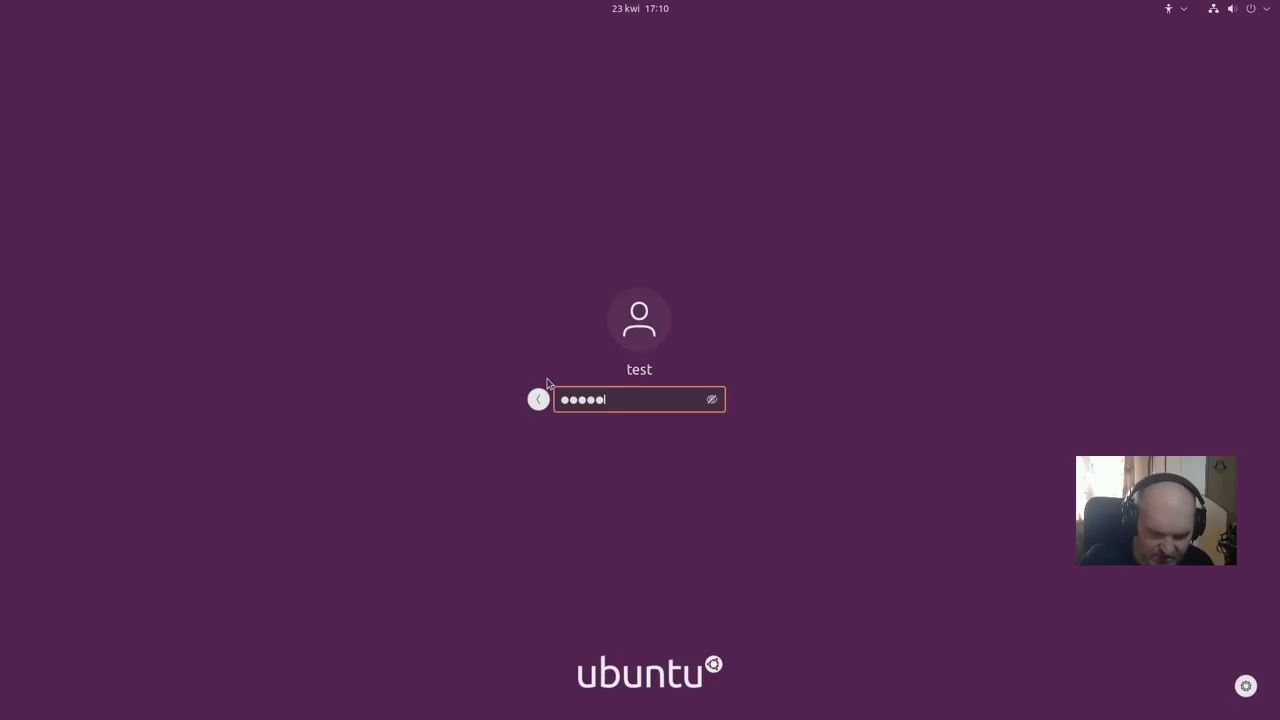
{"action": "key", "text": "Return"}
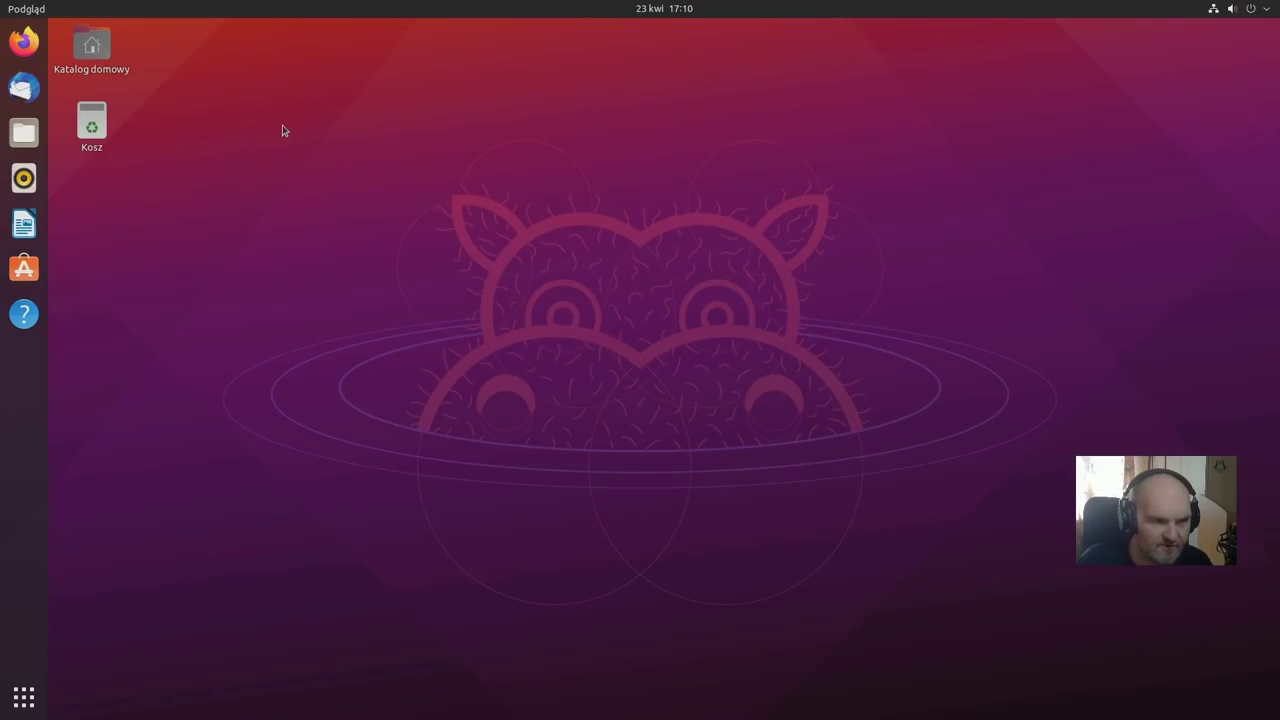
Step: Open the system settings and view the computer and operating system details on the Informacje page
{"action": "left_click", "coordinate": [1250, 8]}
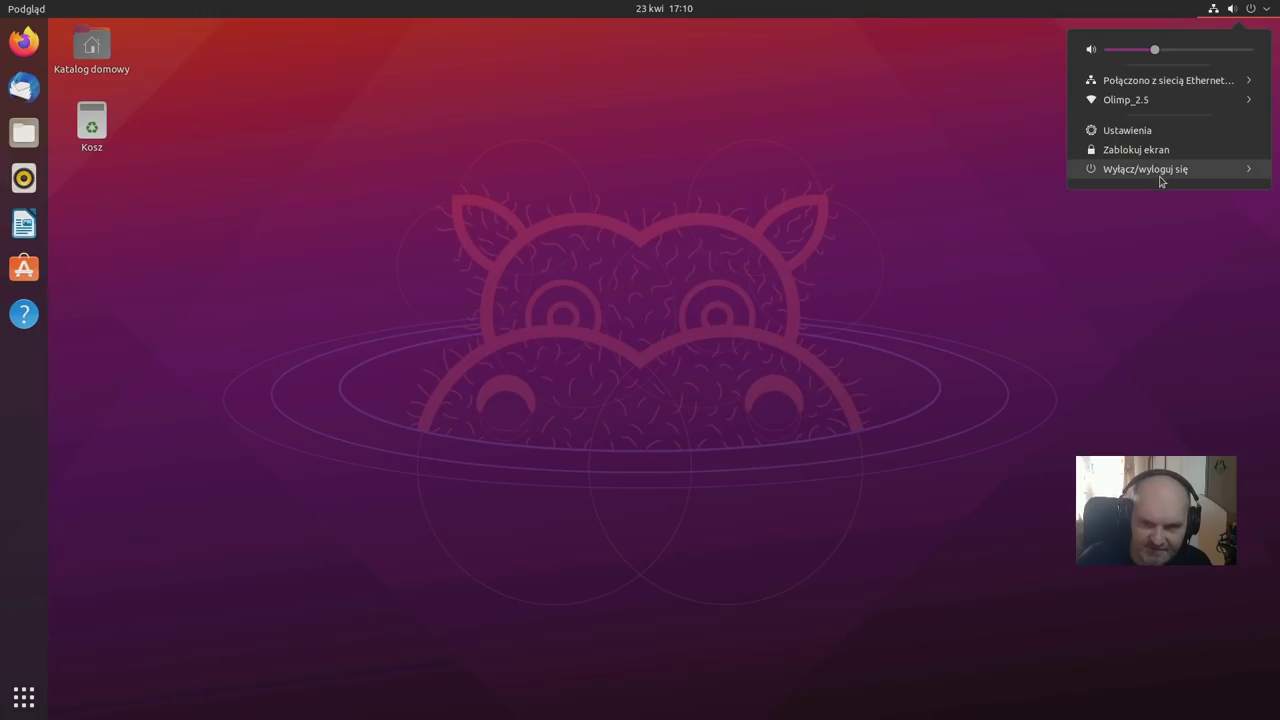
{"action": "left_click", "coordinate": [1152, 136]}
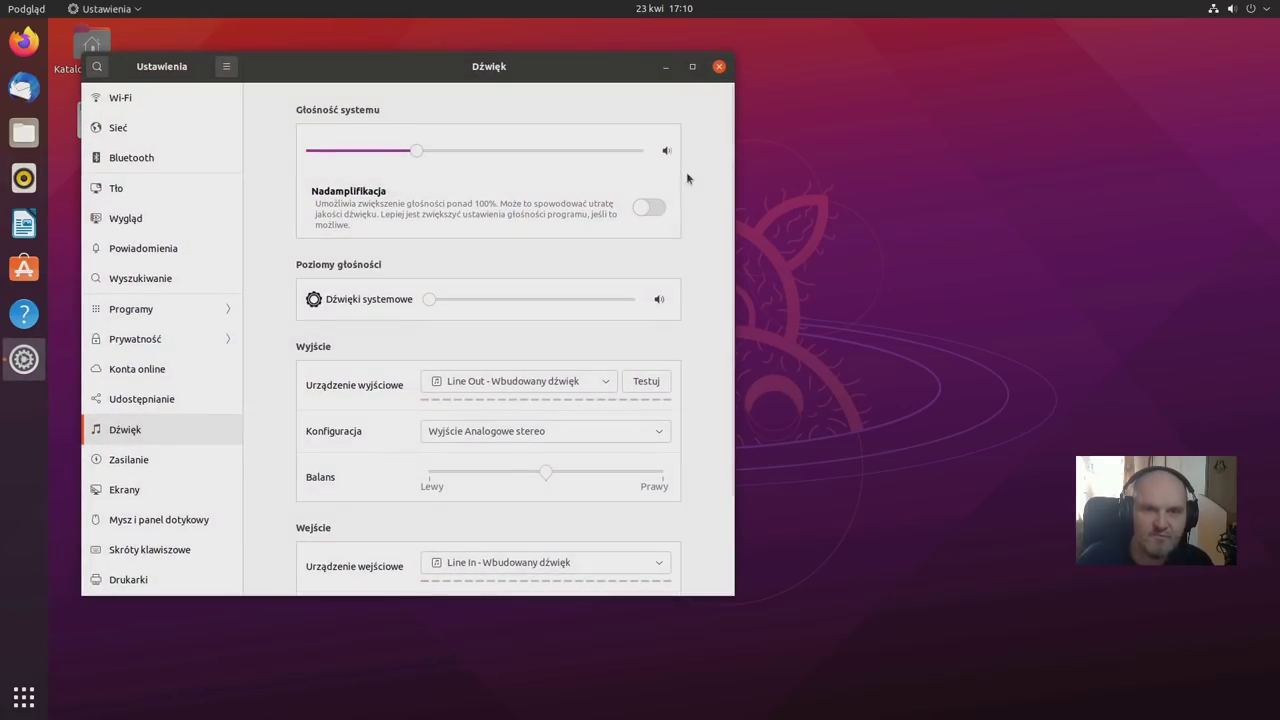
{"action": "left_click_drag", "start_coordinate": [359, 84], "coordinate": [590, 77]}
{"action": "scroll", "coordinate": [410, 530], "scroll_direction": "down", "scroll_amount": 5}
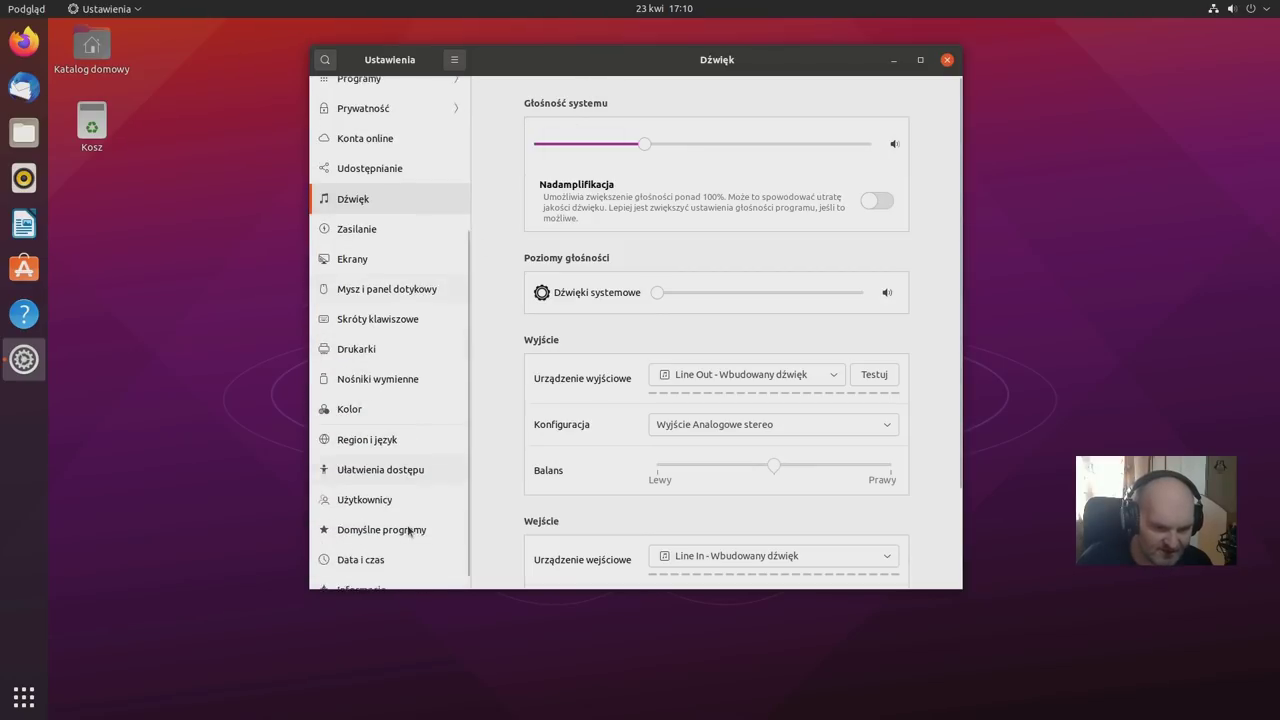
{"action": "left_click", "coordinate": [340, 572]}
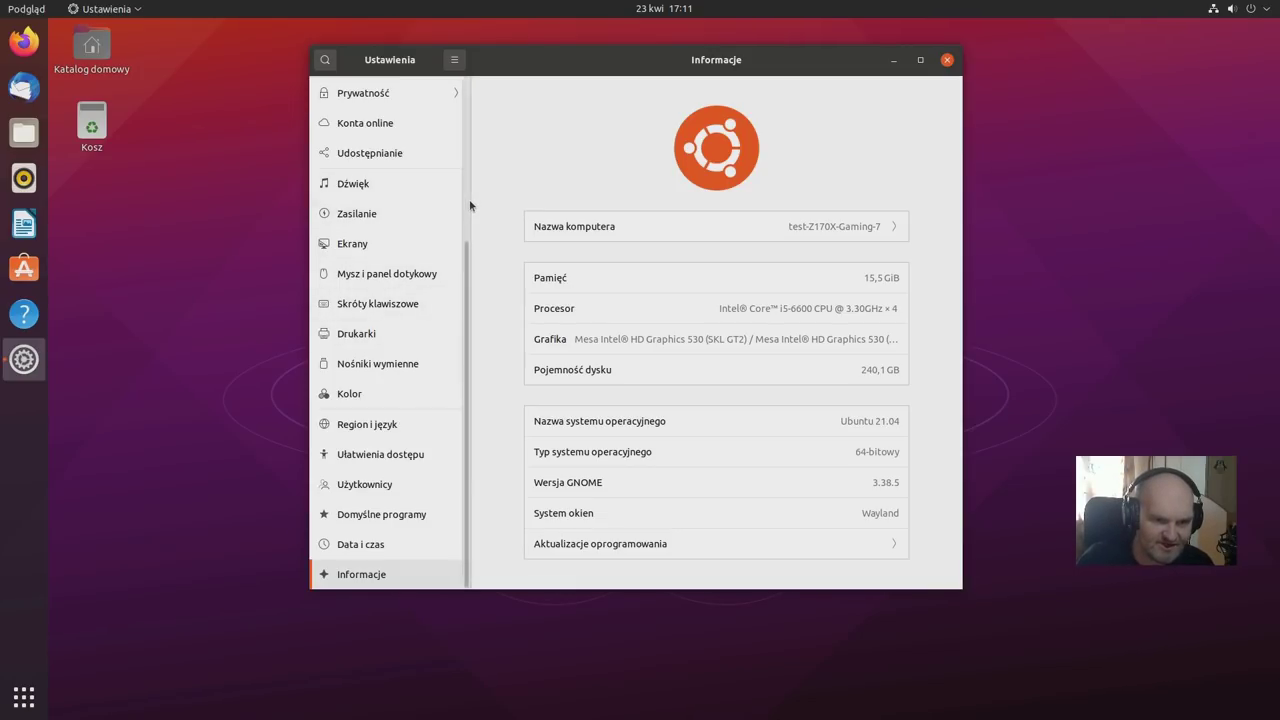
Step: View the available wireless networks on the Wi-Fi settings page
{"action": "left_click_drag", "start_coordinate": [466, 201], "coordinate": [492, 52]}
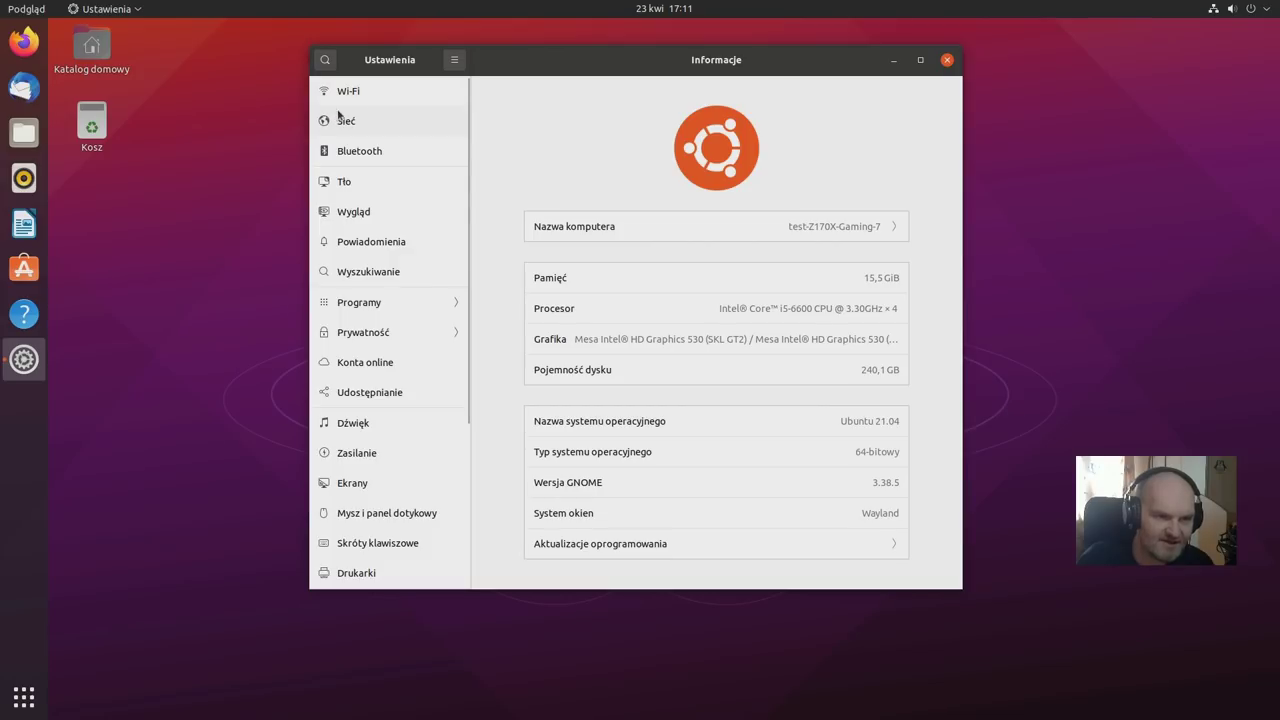
{"action": "left_click", "coordinate": [384, 88]}
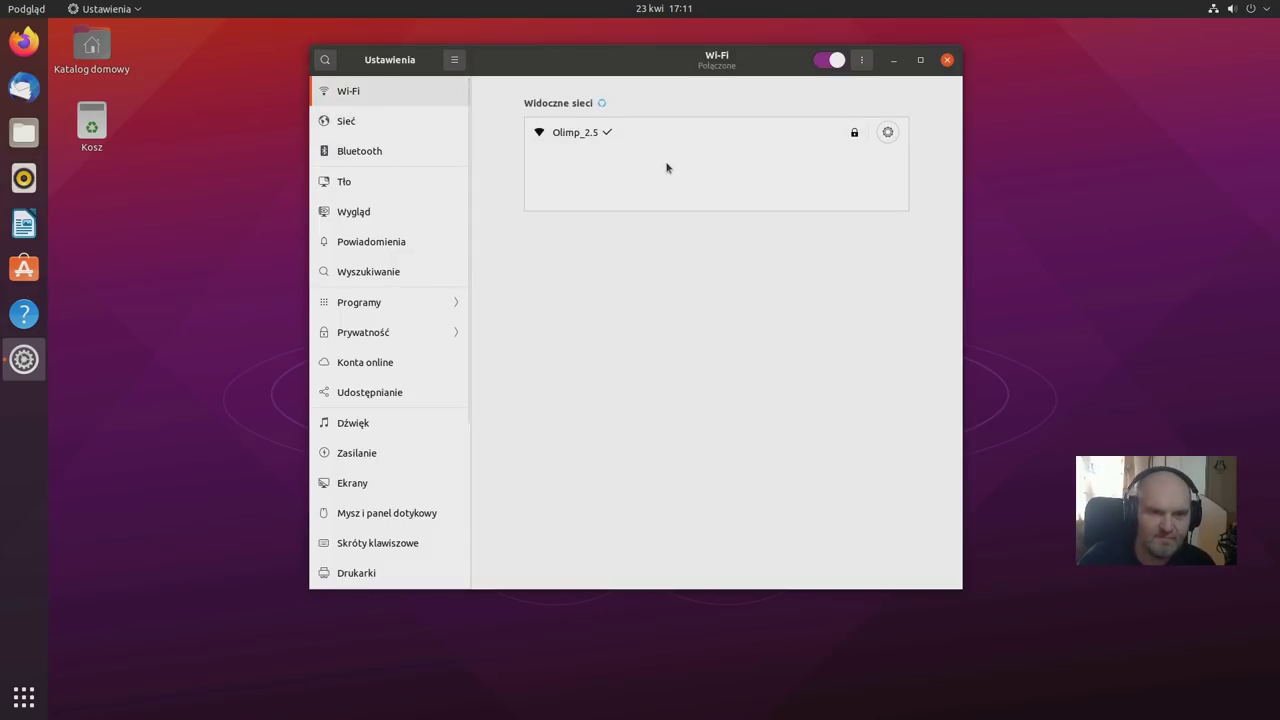
{"action": "left_click", "coordinate": [643, 128]}
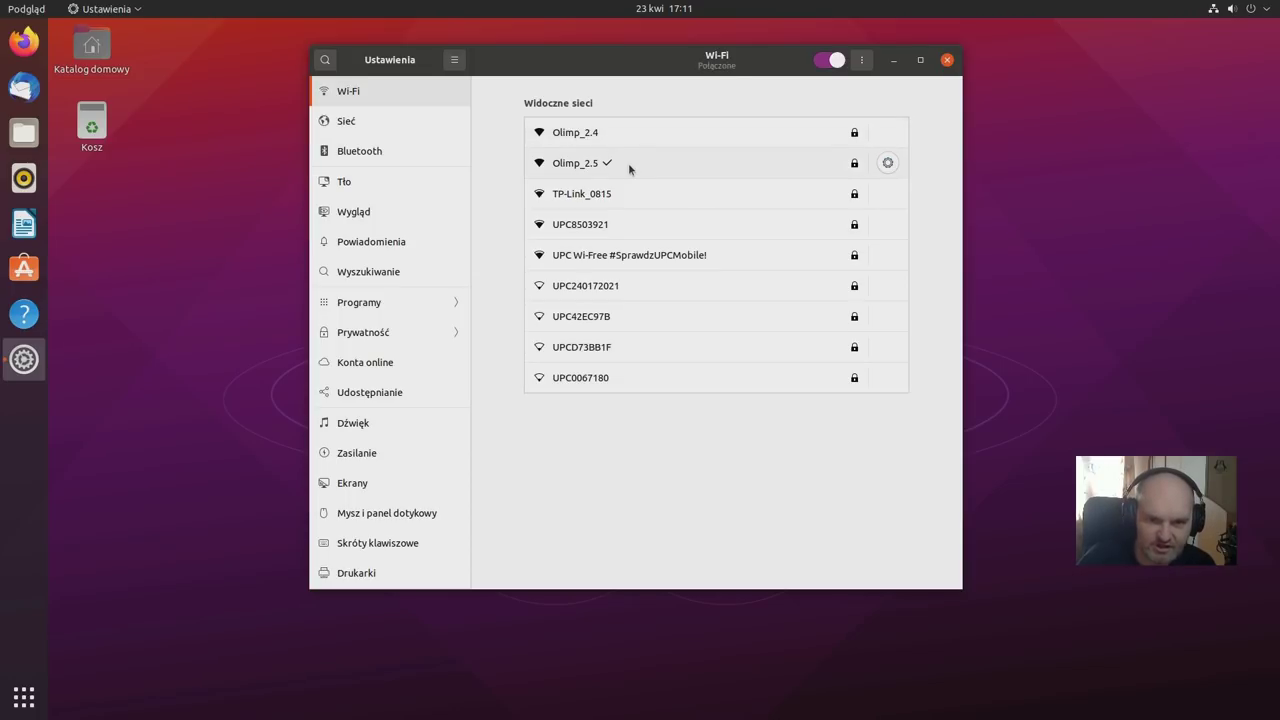
Step: Turn off the wired Ethernet (Intel) connection and select the Olimp_2.5 network on the Wi-Fi page
{"action": "left_click", "coordinate": [396, 132]}
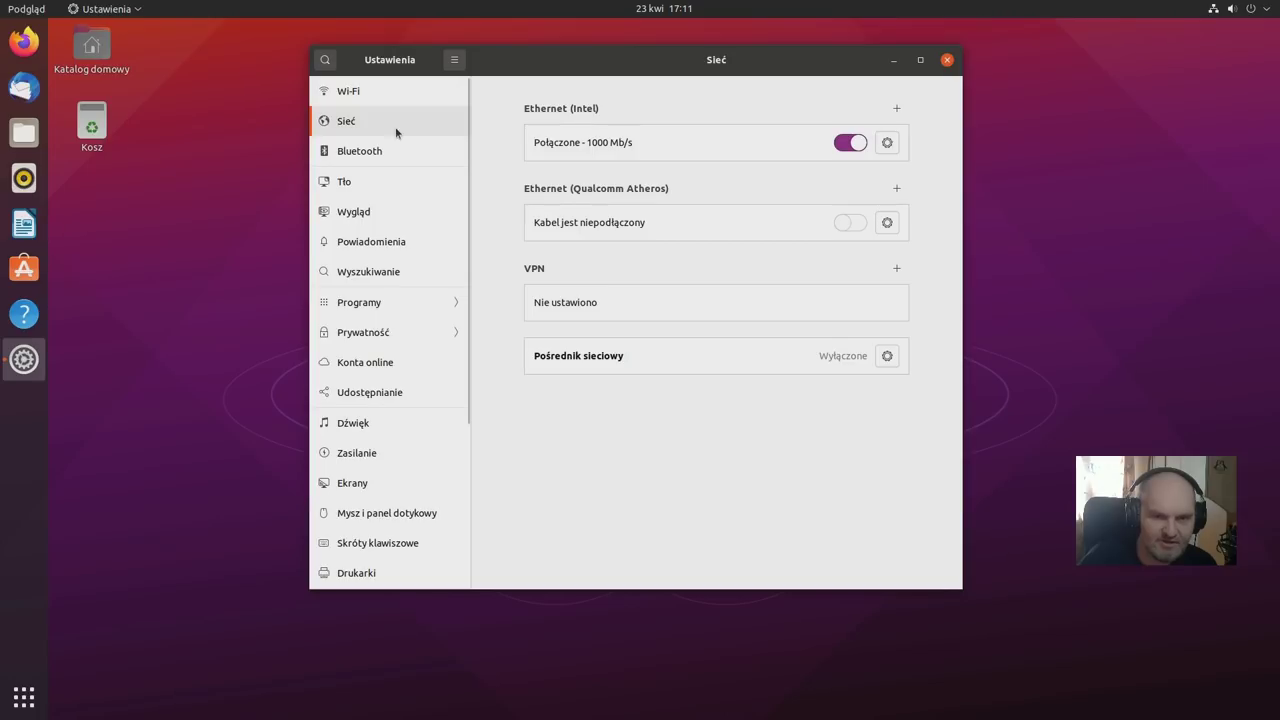
{"action": "left_click", "coordinate": [845, 144]}
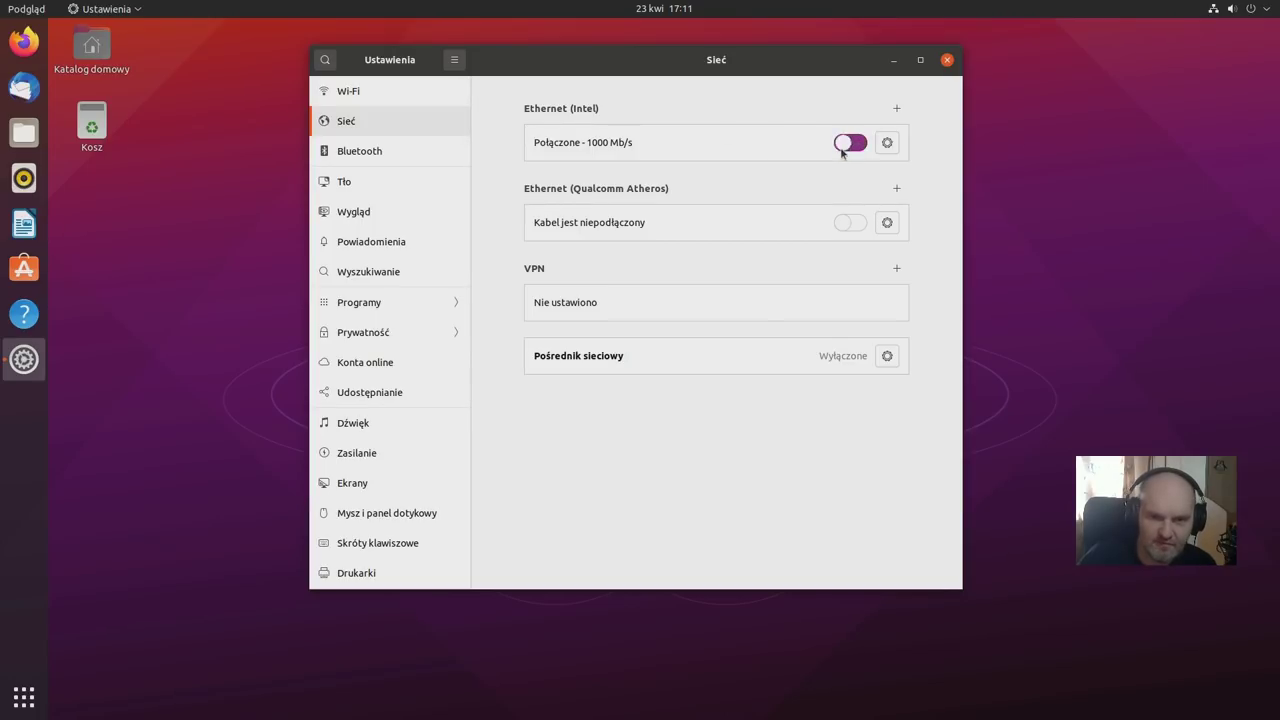
{"action": "left_click", "coordinate": [363, 97]}
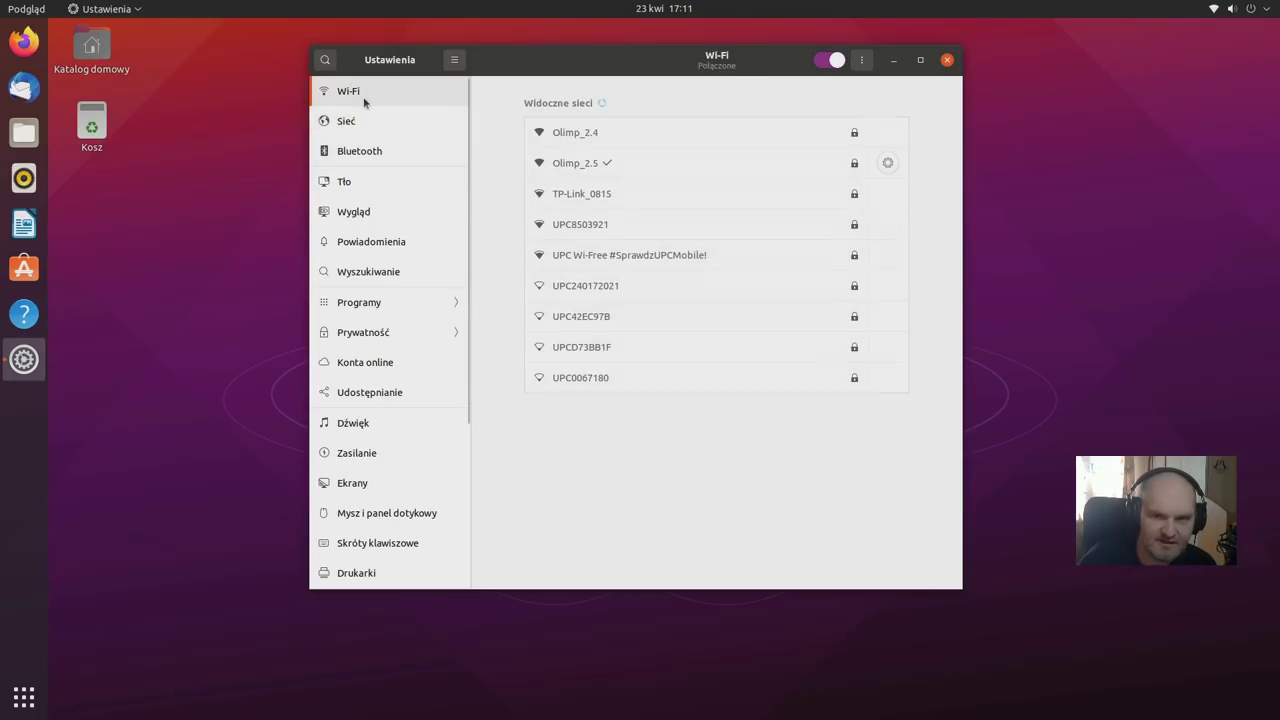
{"action": "left_click", "coordinate": [619, 170]}
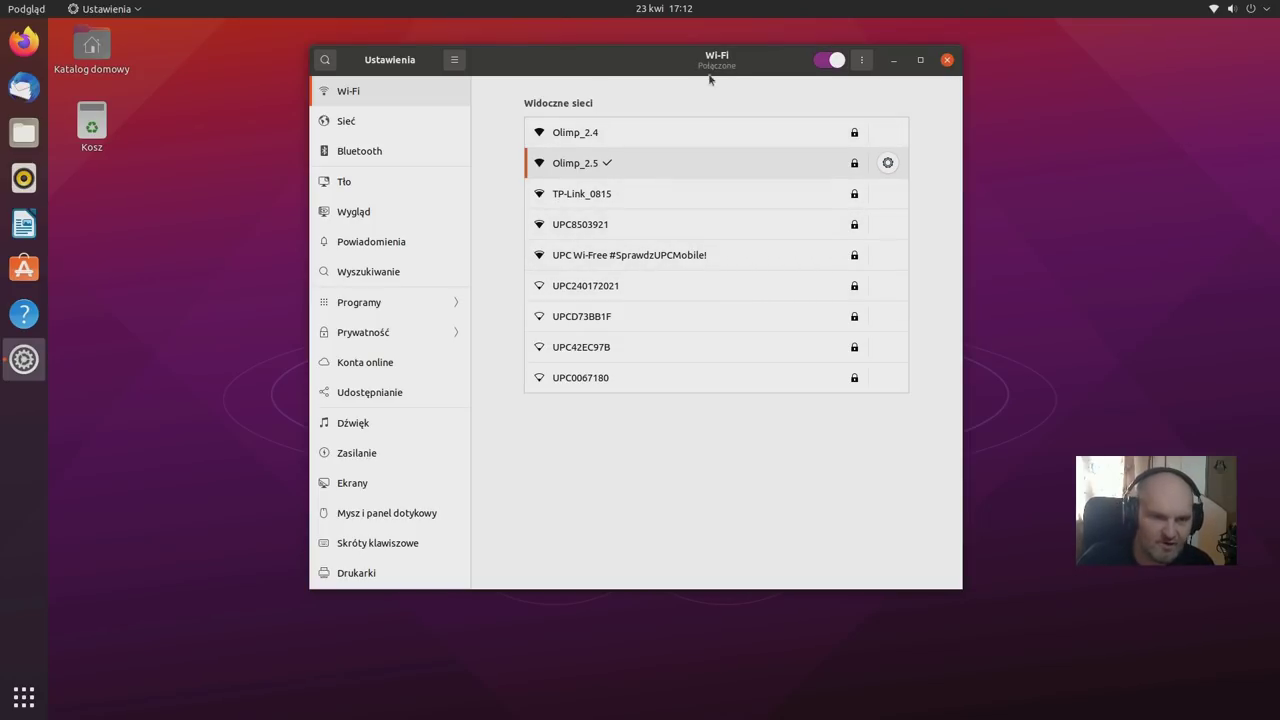
Step: Look over the desktop backgrounds, try the Jasny and Ciemny window colours on the Wygląd page, and return to Standardowy
{"action": "left_click", "coordinate": [391, 183]}
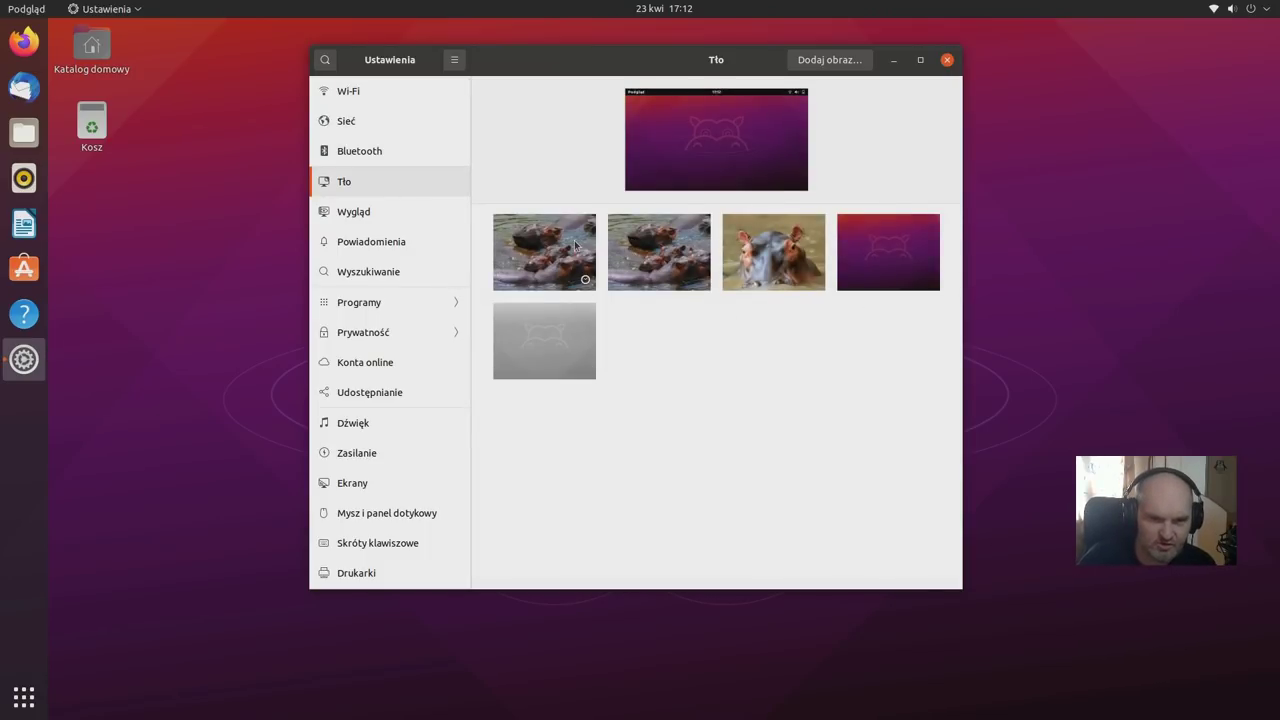
{"action": "left_click", "coordinate": [378, 223]}
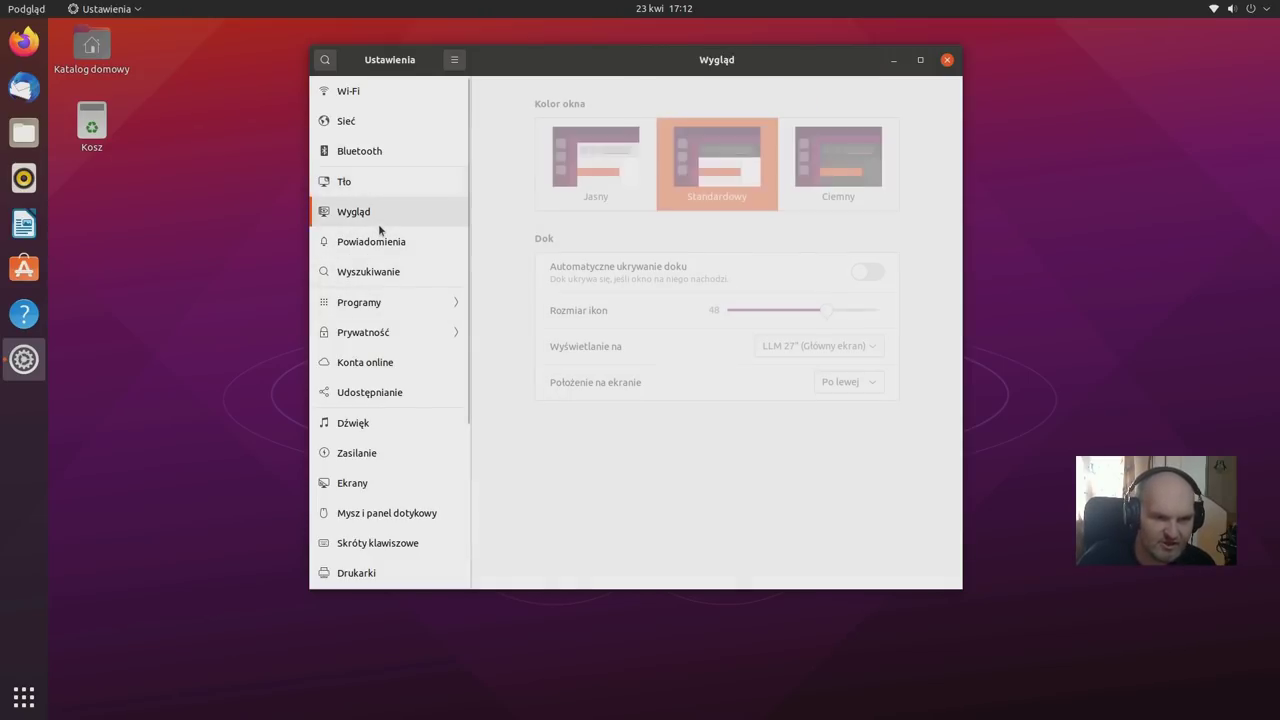
{"action": "left_click", "coordinate": [605, 191]}
{"action": "left_click", "coordinate": [738, 181]}
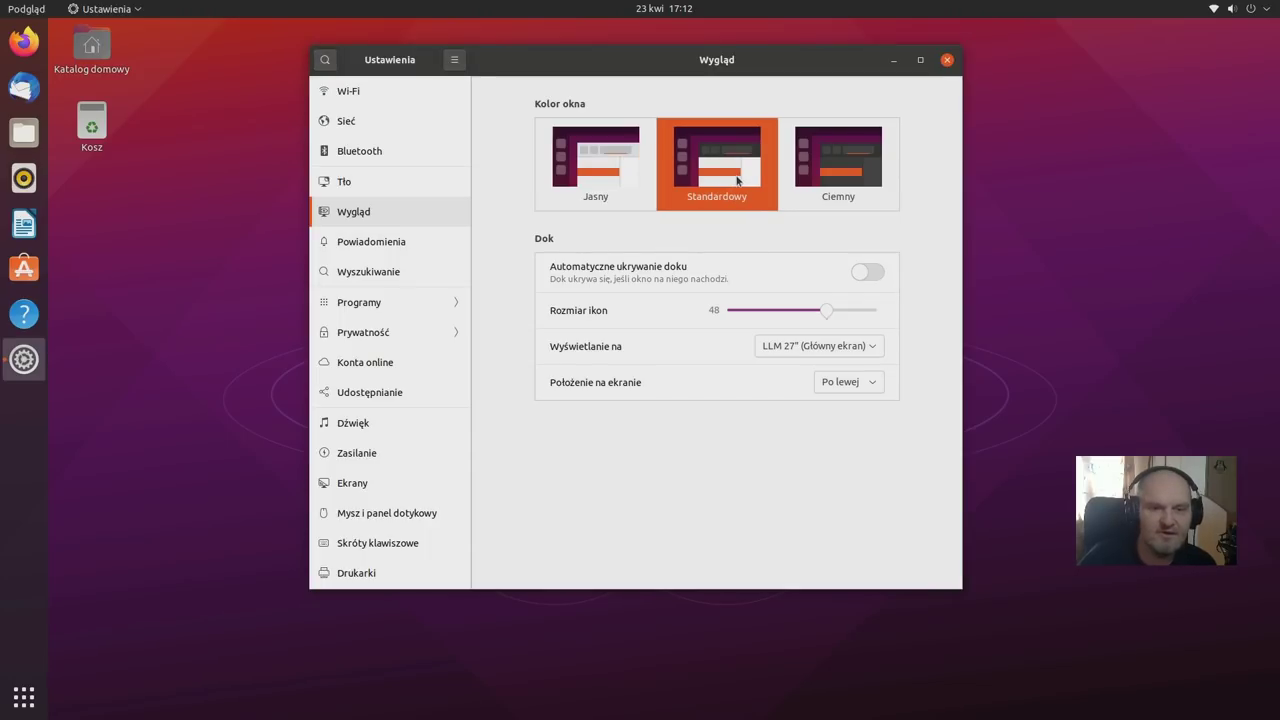
{"action": "left_click", "coordinate": [839, 181]}
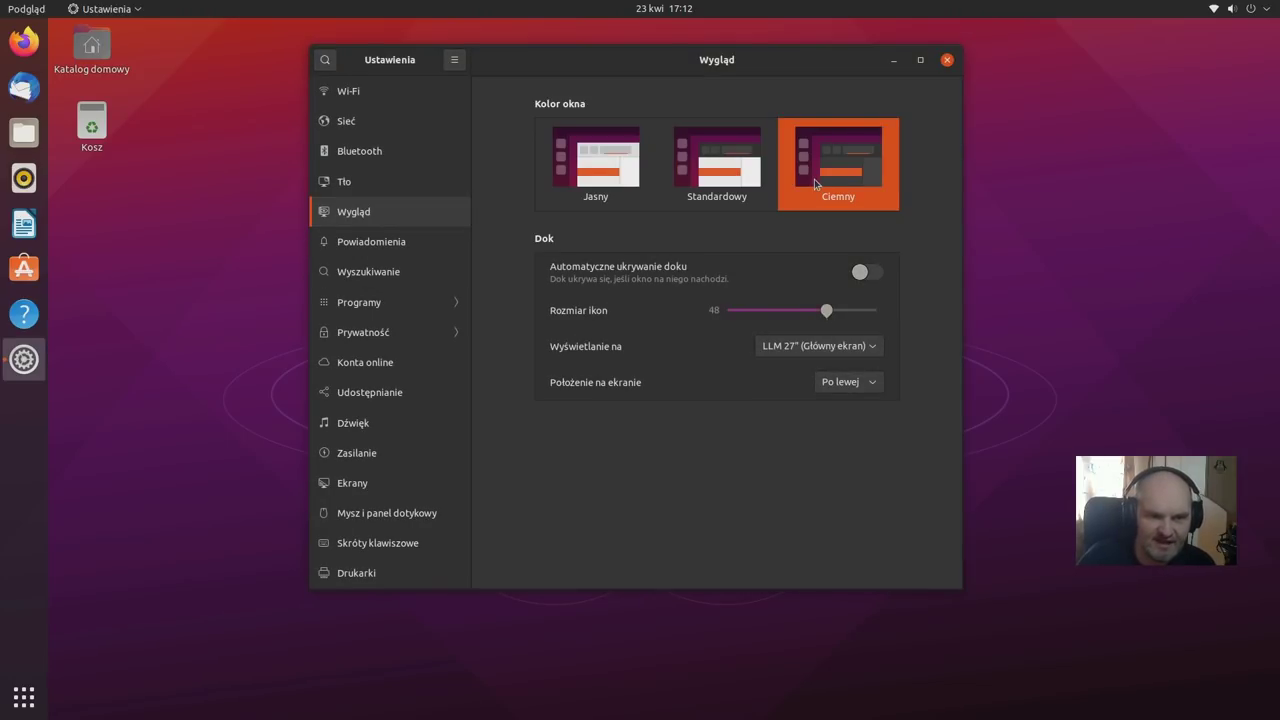
{"action": "left_click", "coordinate": [722, 188]}
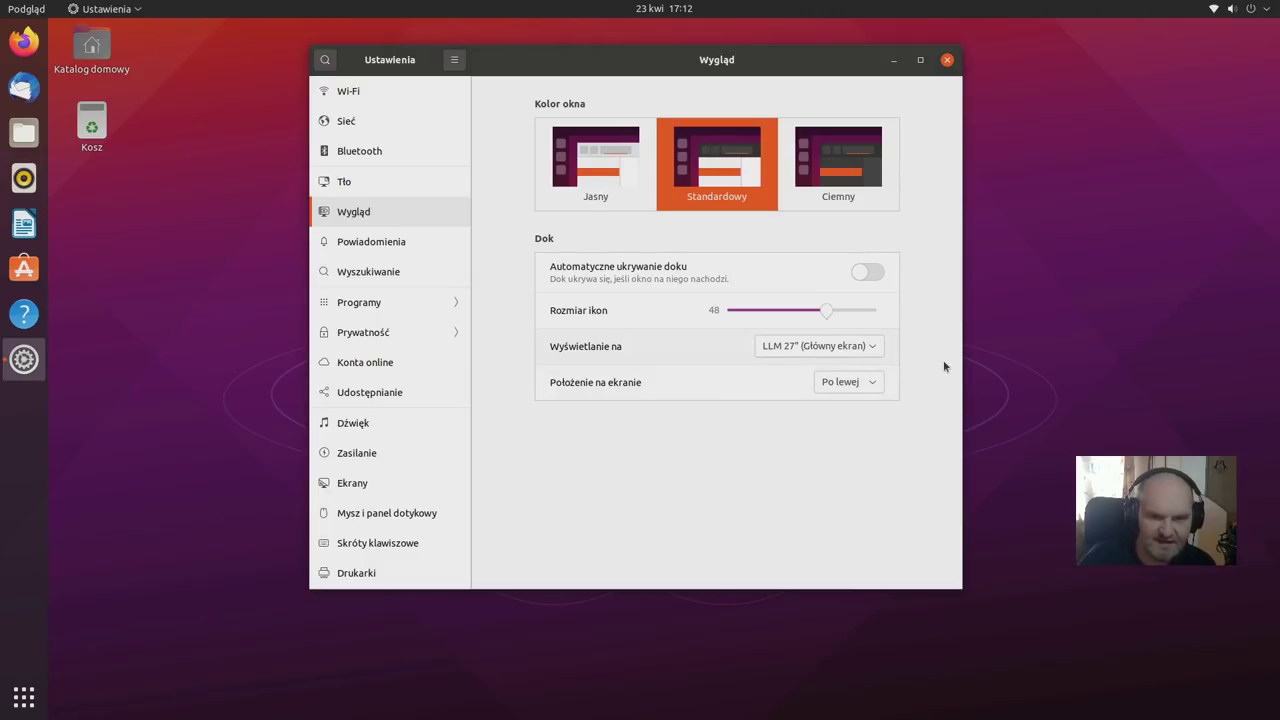
Step: Check the display choices for the dock and view the Programy settings list
{"action": "left_click", "coordinate": [864, 352]}
{"action": "left_click", "coordinate": [697, 414]}
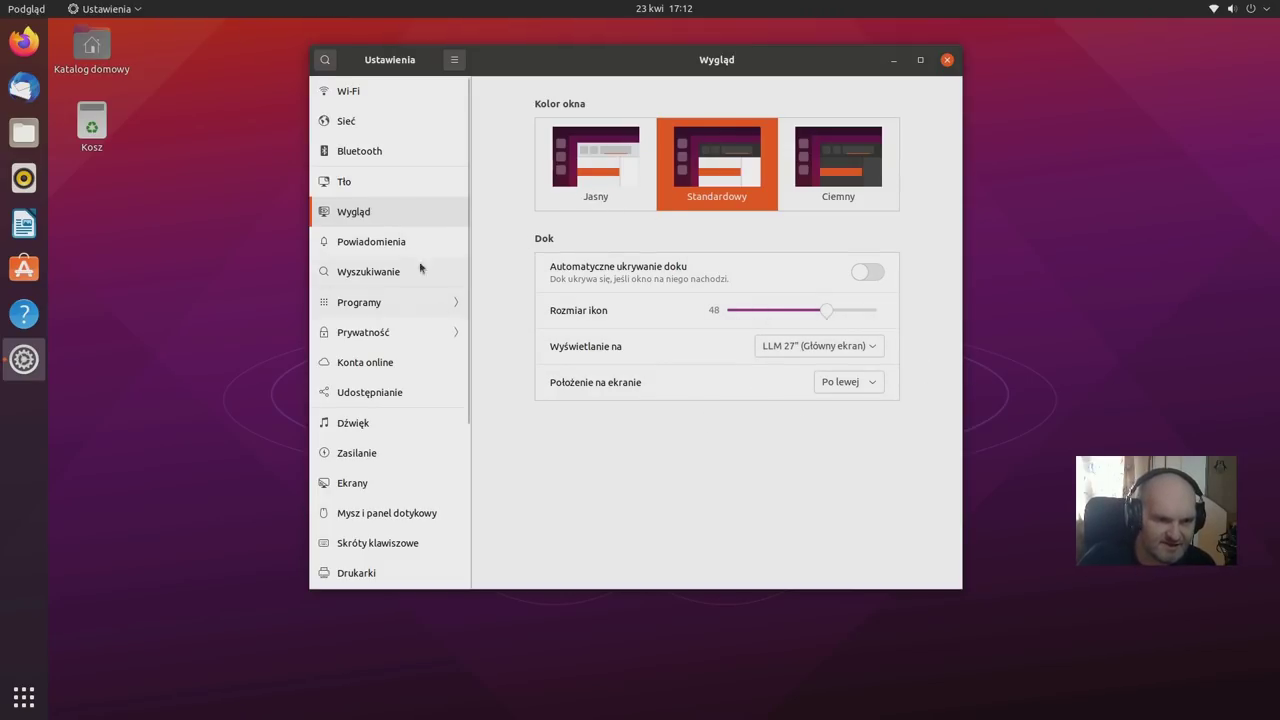
{"action": "left_click", "coordinate": [431, 303]}
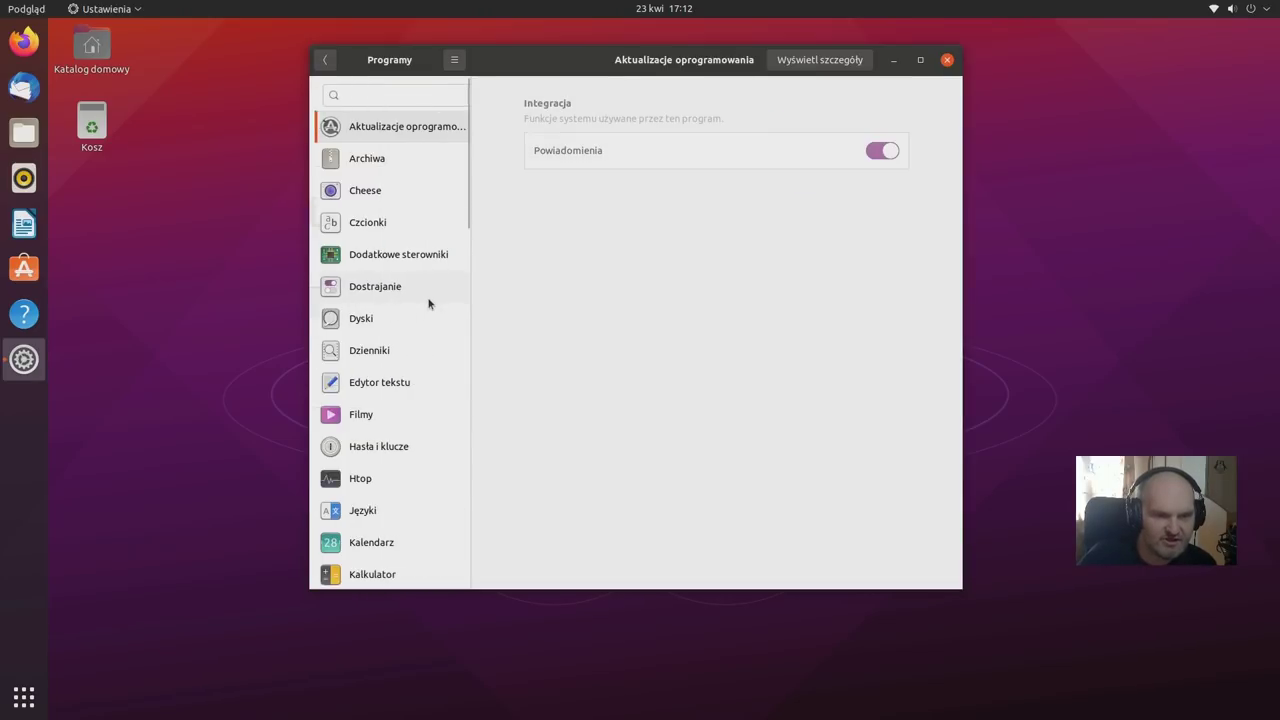
{"action": "left_click", "coordinate": [325, 60]}
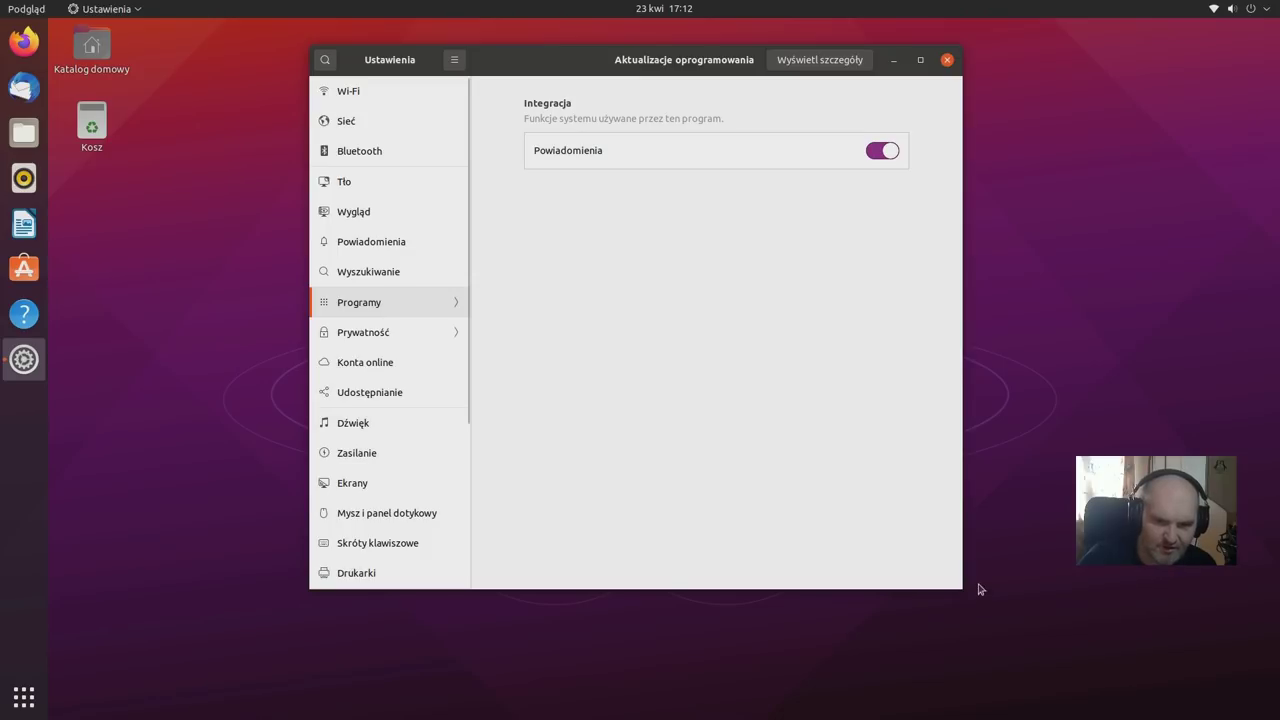
Step: View the sound settings and the list of available output devices
{"action": "left_click", "coordinate": [365, 432]}
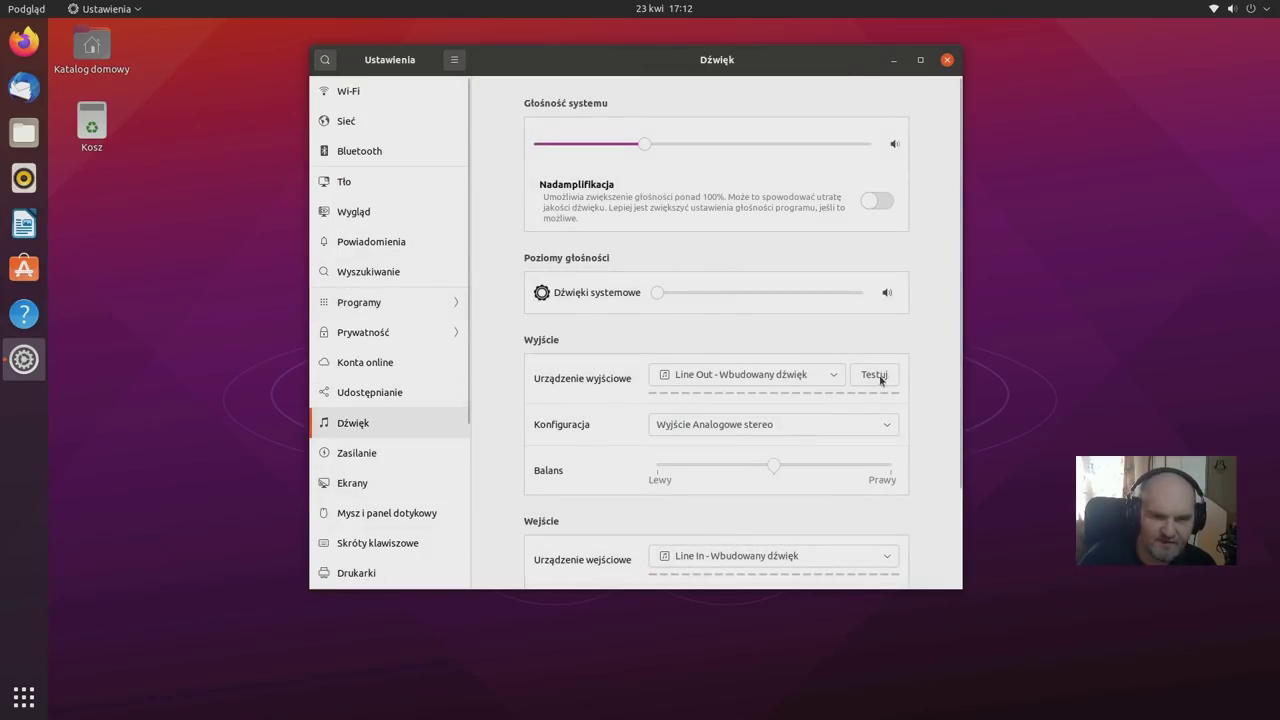
{"action": "left_click", "coordinate": [826, 377]}
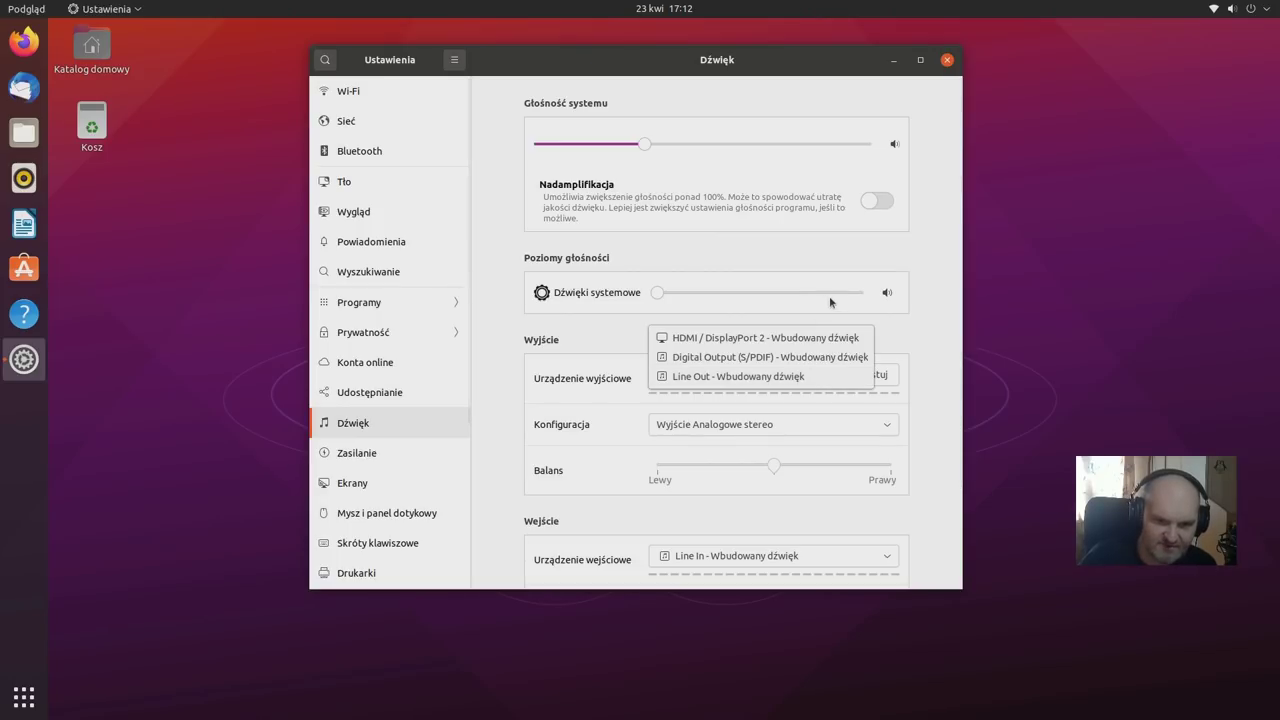
{"action": "left_click", "coordinate": [910, 335]}
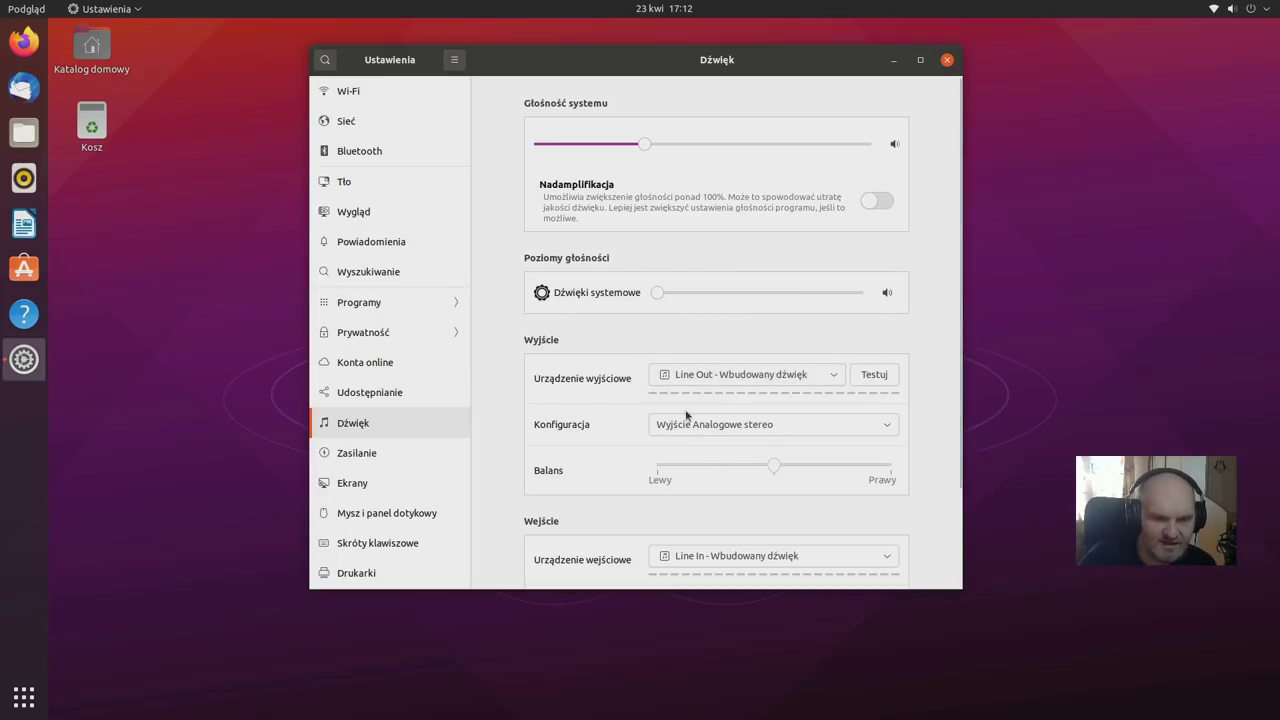
Step: In the Zasilanie settings, try Power Saver mode, set screen blanking to Nigdy, and switch the power mode to Balanced Power
{"action": "left_click", "coordinate": [360, 455]}
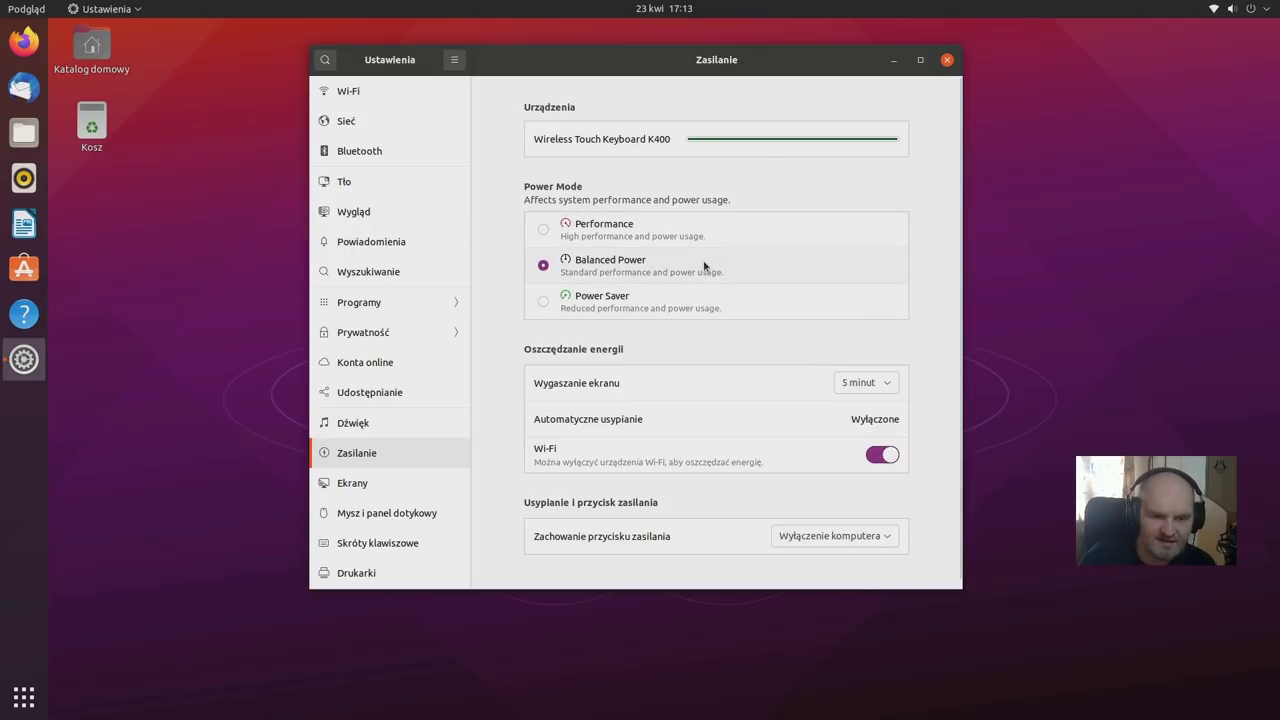
{"action": "left_click", "coordinate": [680, 309]}
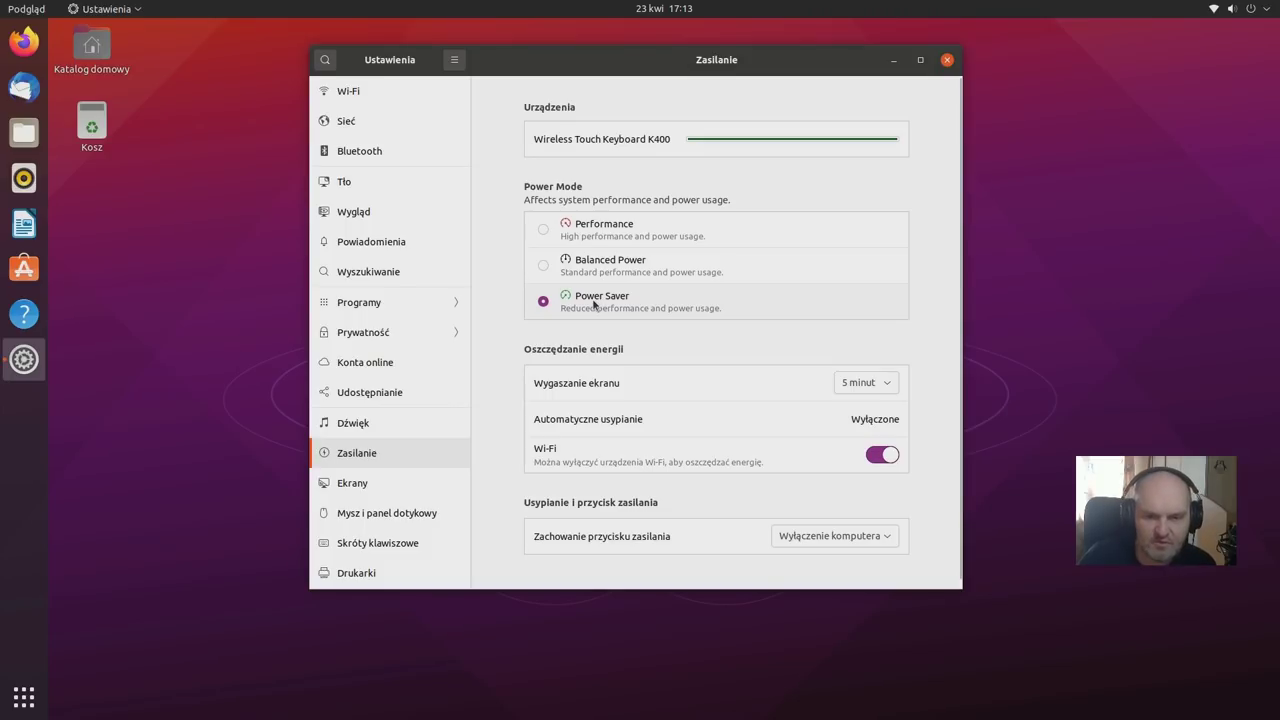
{"action": "left_click", "coordinate": [876, 383]}
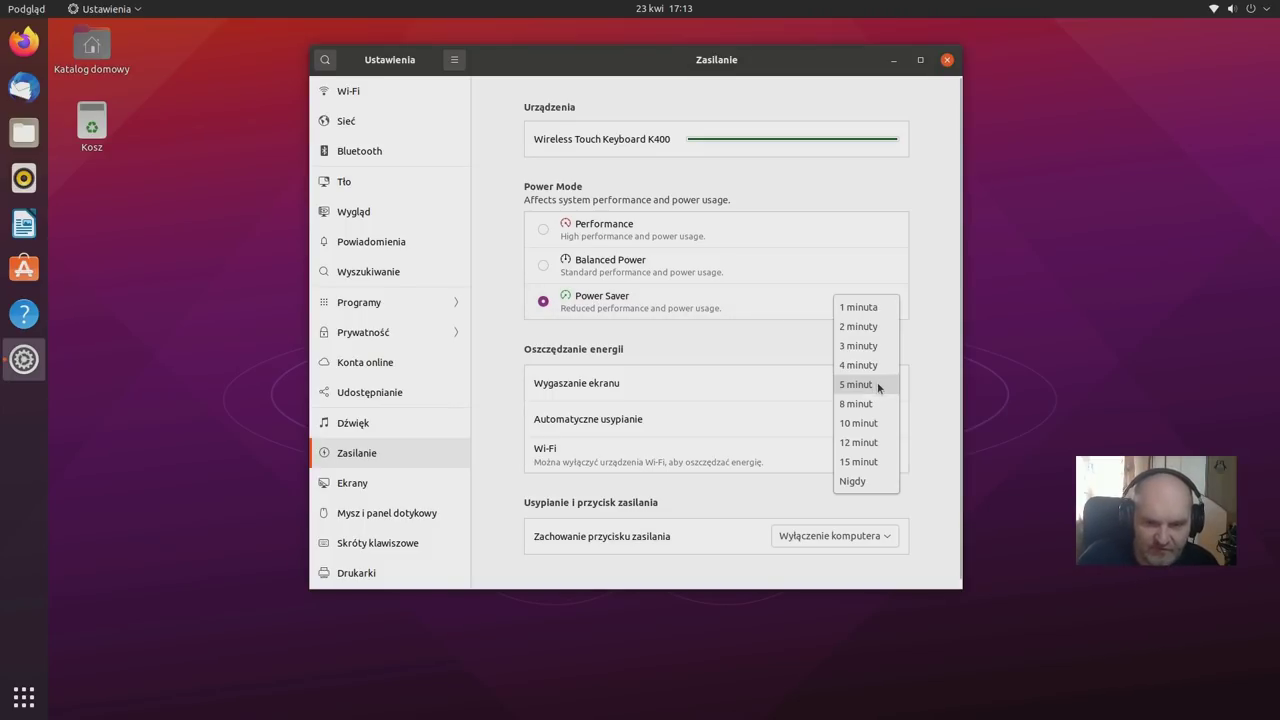
{"action": "left_click", "coordinate": [855, 479]}
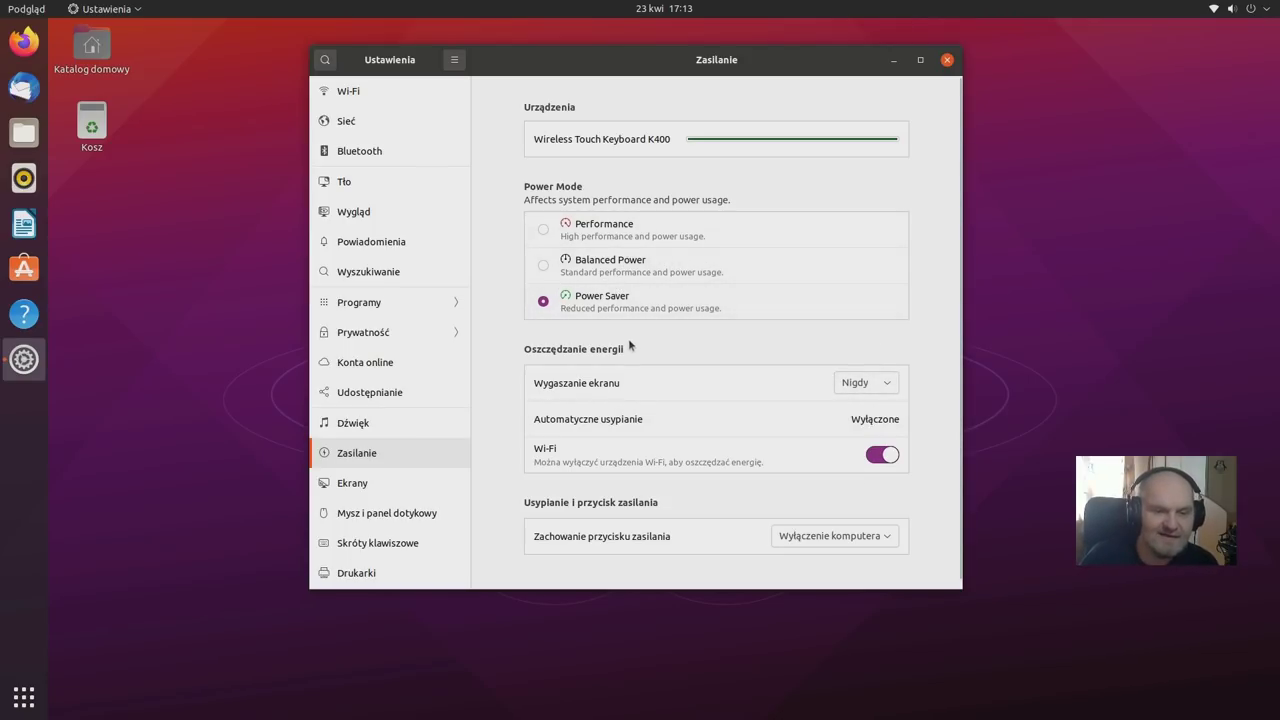
{"action": "left_click", "coordinate": [624, 271]}
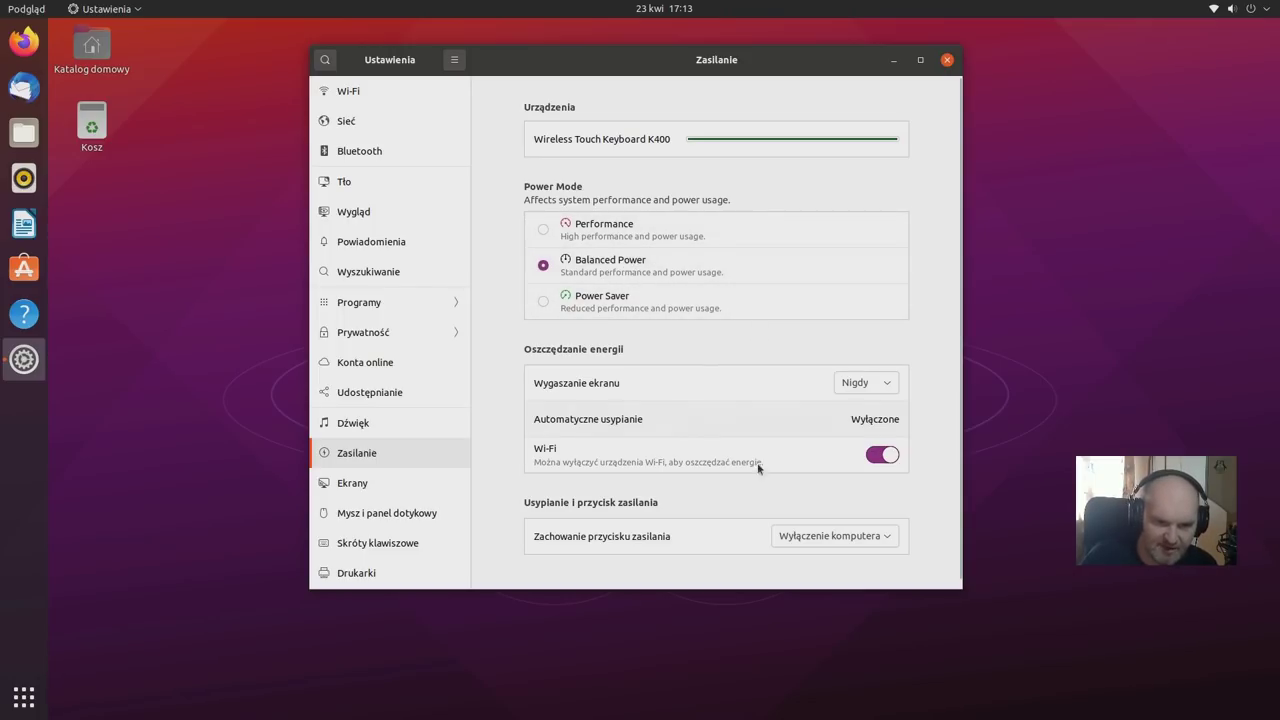
Step: Look through the Ekrany, Mysz i panel dotykowy, Skróty klawiszowe, Drukarki, and Data i czas settings, and close the settings window
{"action": "scroll", "coordinate": [720, 483], "scroll_direction": "down", "scroll_amount": 1}
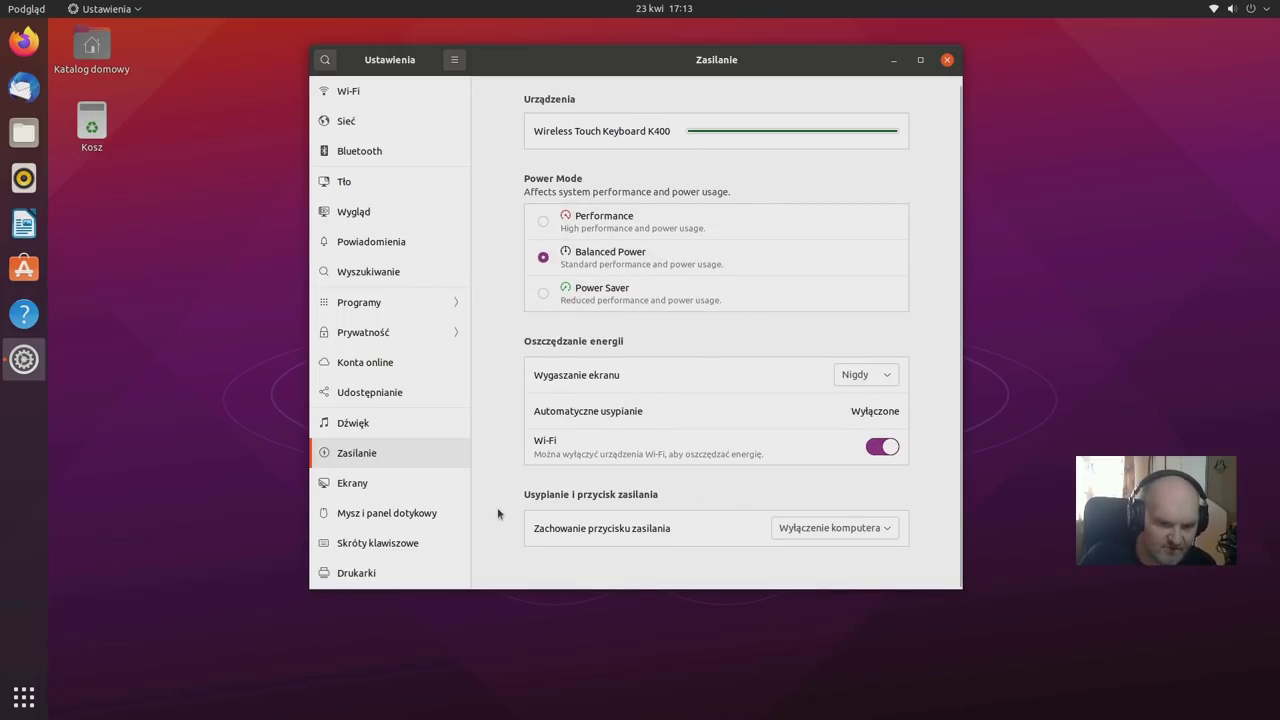
{"action": "left_click", "coordinate": [436, 488]}
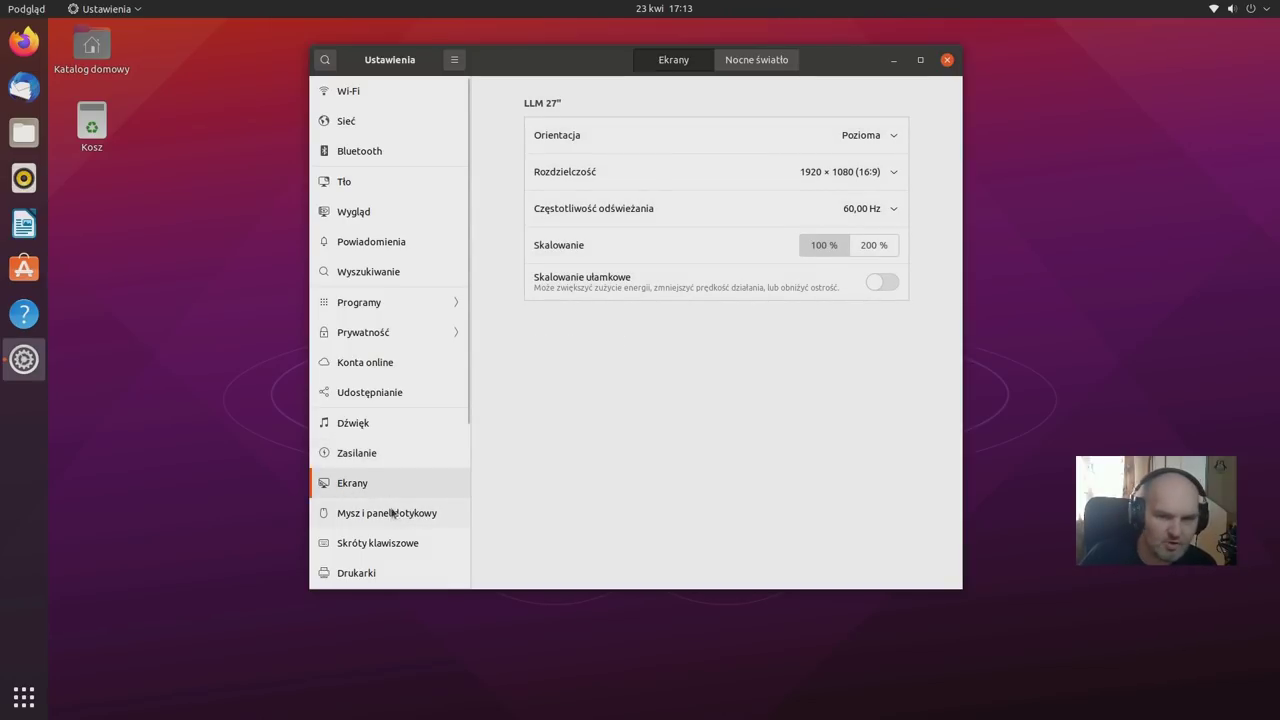
{"action": "left_click", "coordinate": [378, 514]}
{"action": "left_click", "coordinate": [380, 543]}
{"action": "left_click", "coordinate": [373, 570]}
{"action": "scroll", "coordinate": [373, 571], "scroll_direction": "down", "scroll_amount": 5}
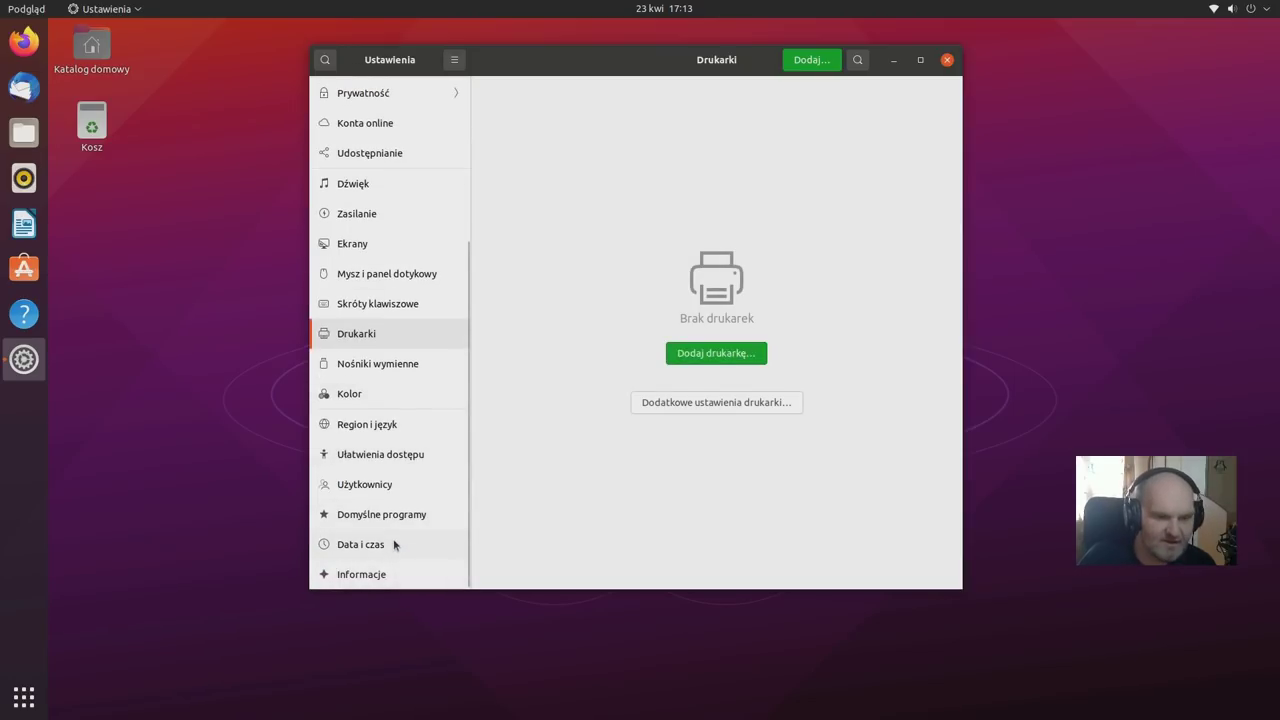
{"action": "left_click", "coordinate": [389, 545]}
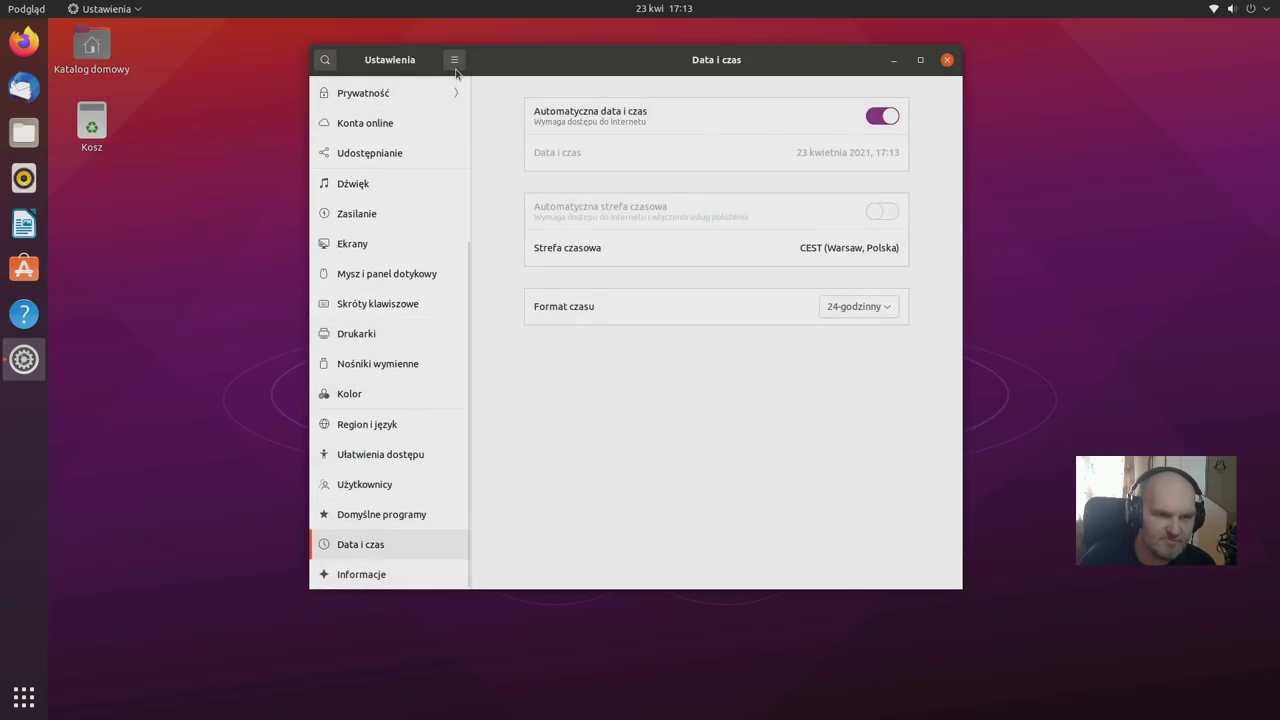
{"action": "left_click", "coordinate": [947, 61]}
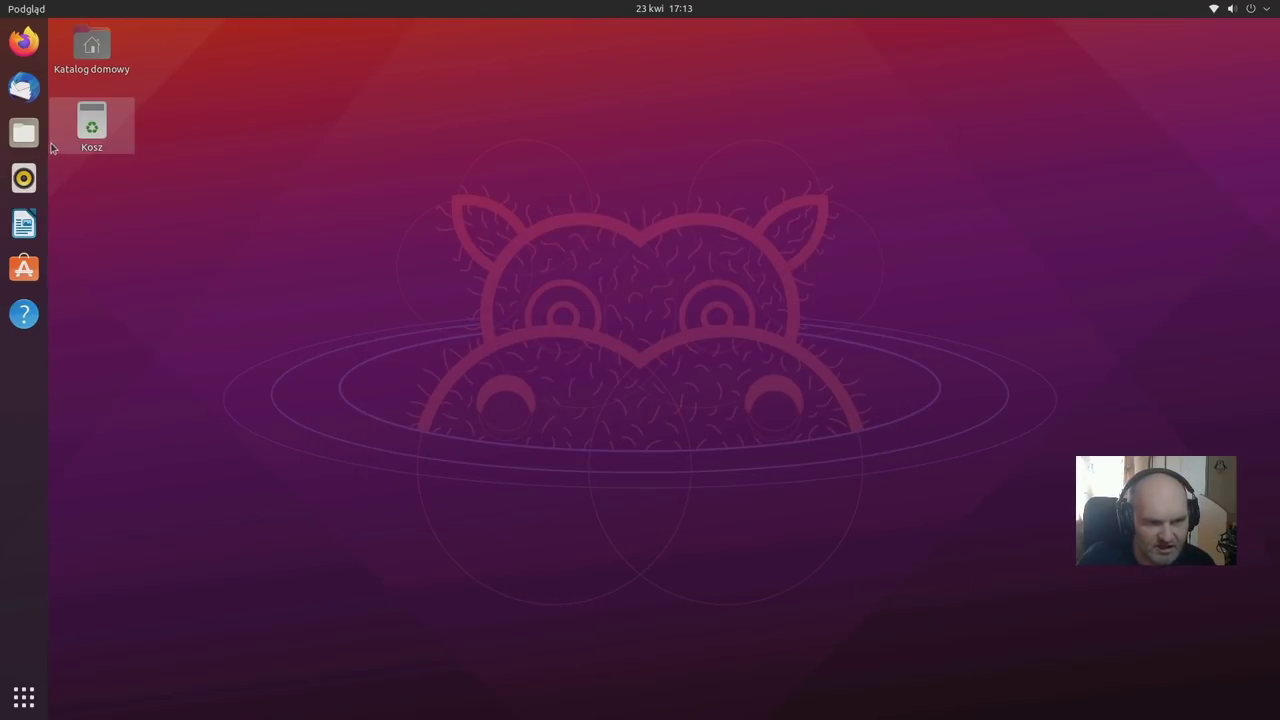
Step: Open the home folder in Pliki and move its Publiczny and Pobrane folders onto the desktop
{"action": "left_click", "coordinate": [24, 132]}
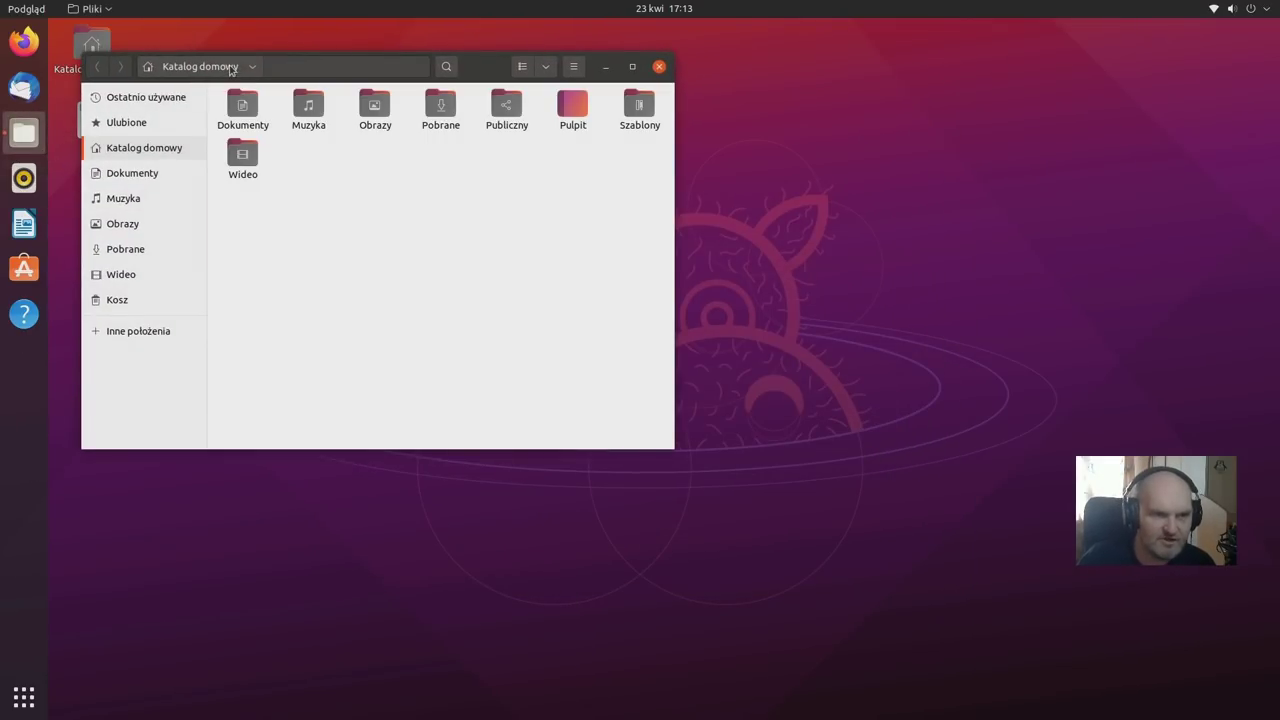
{"action": "left_click_drag", "start_coordinate": [310, 68], "coordinate": [760, 97]}
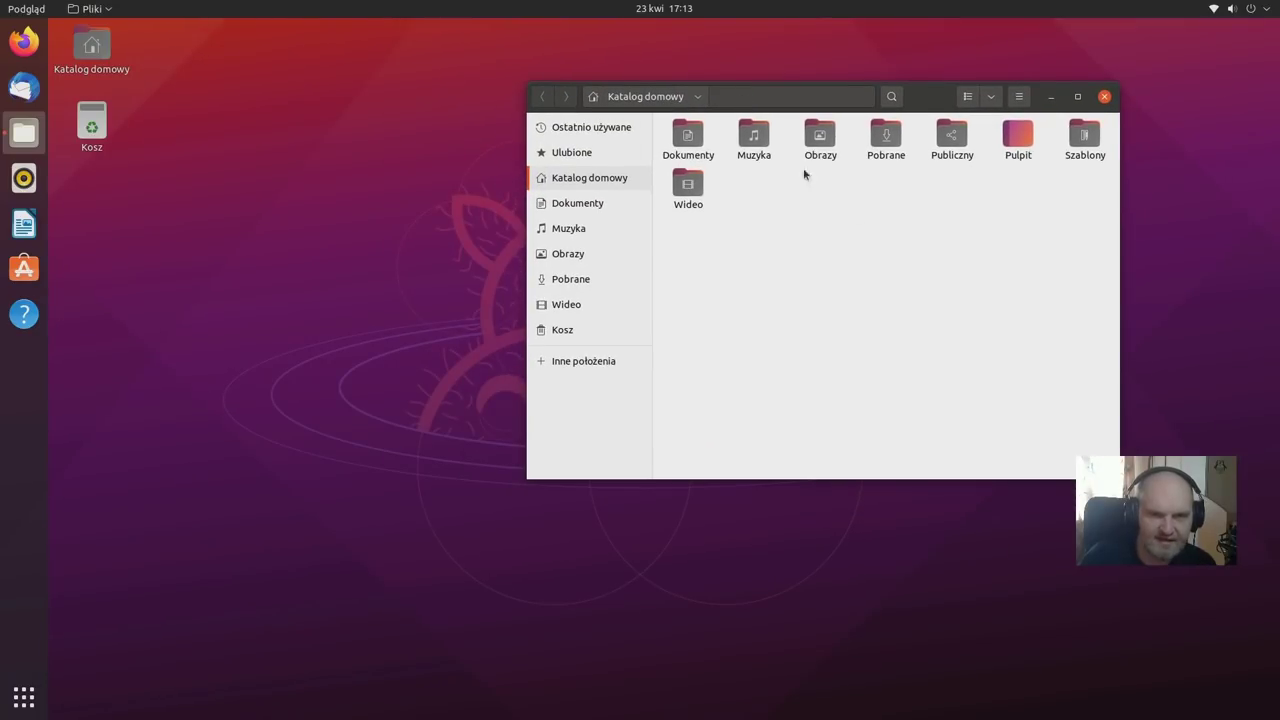
{"action": "left_click_drag", "start_coordinate": [952, 140], "coordinate": [300, 194]}
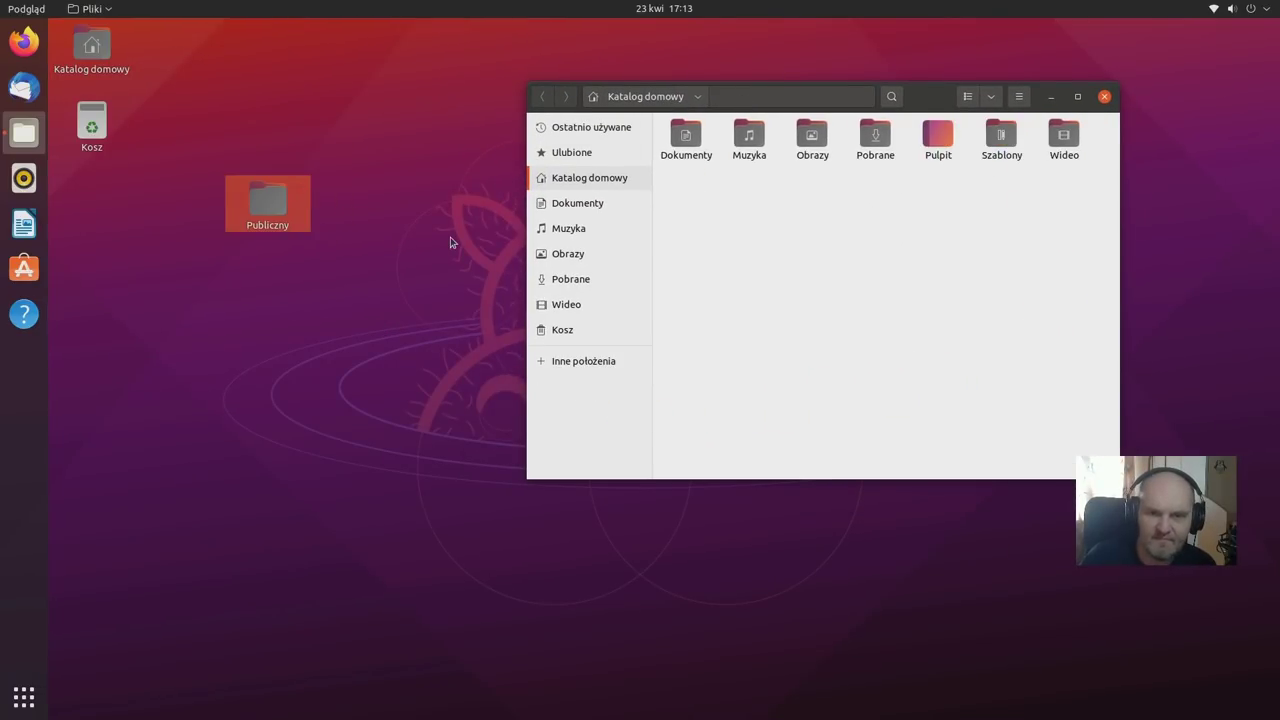
{"action": "left_click_drag", "start_coordinate": [875, 138], "coordinate": [268, 319]}
Step: Return the Pobrane and Publiczny folders from the desktop to the home folder and close the file manager
{"action": "key", "text": "ctrl+z"}
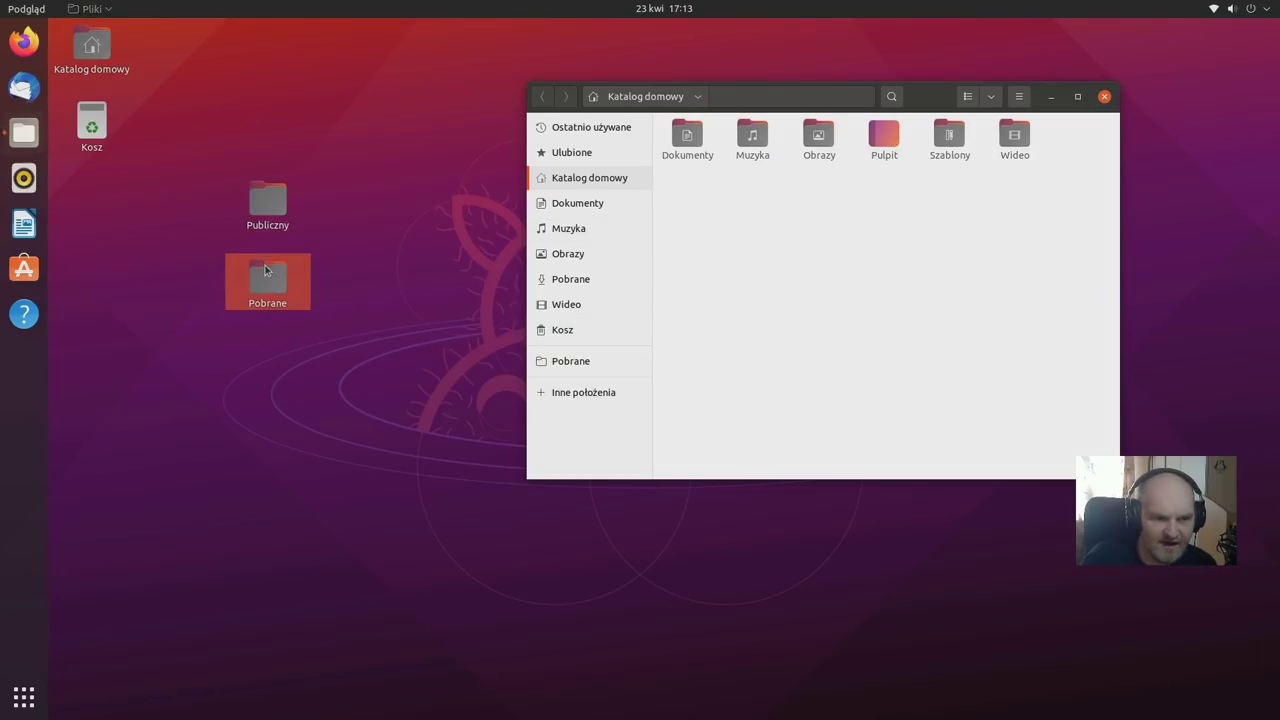
{"action": "left_click_drag", "start_coordinate": [266, 212], "coordinate": [863, 200]}
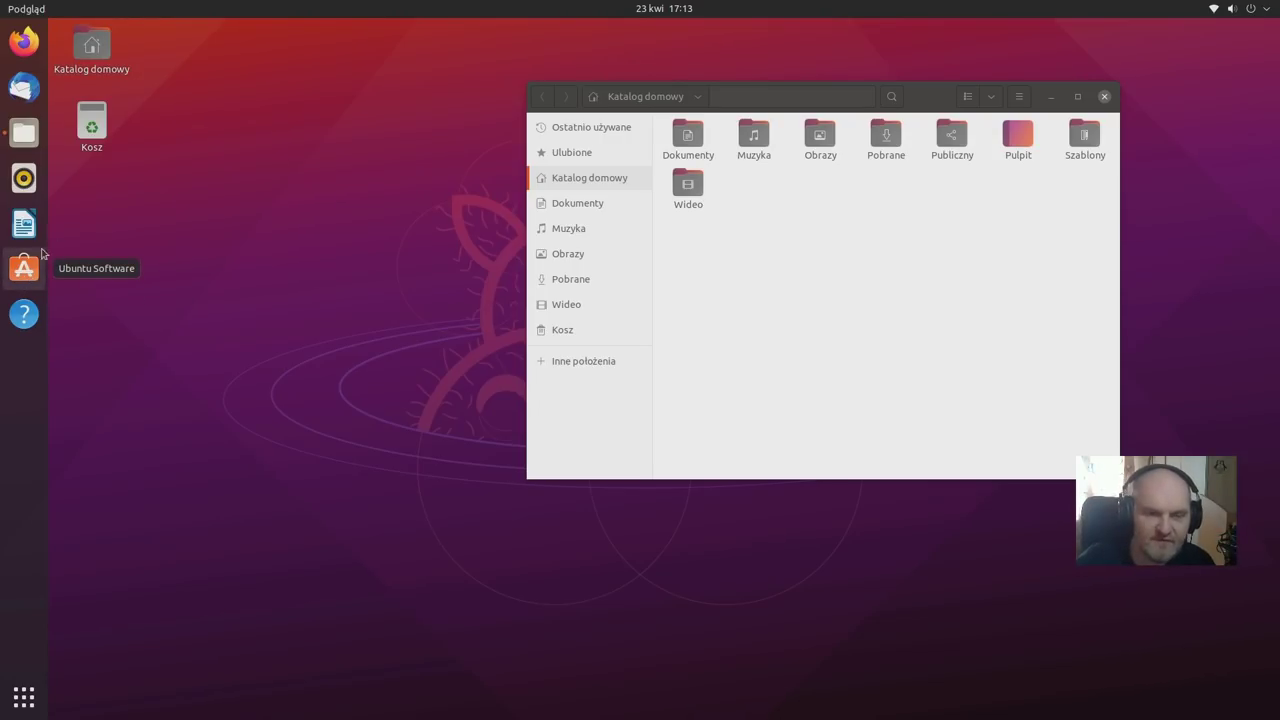
{"action": "left_click", "coordinate": [1103, 96]}
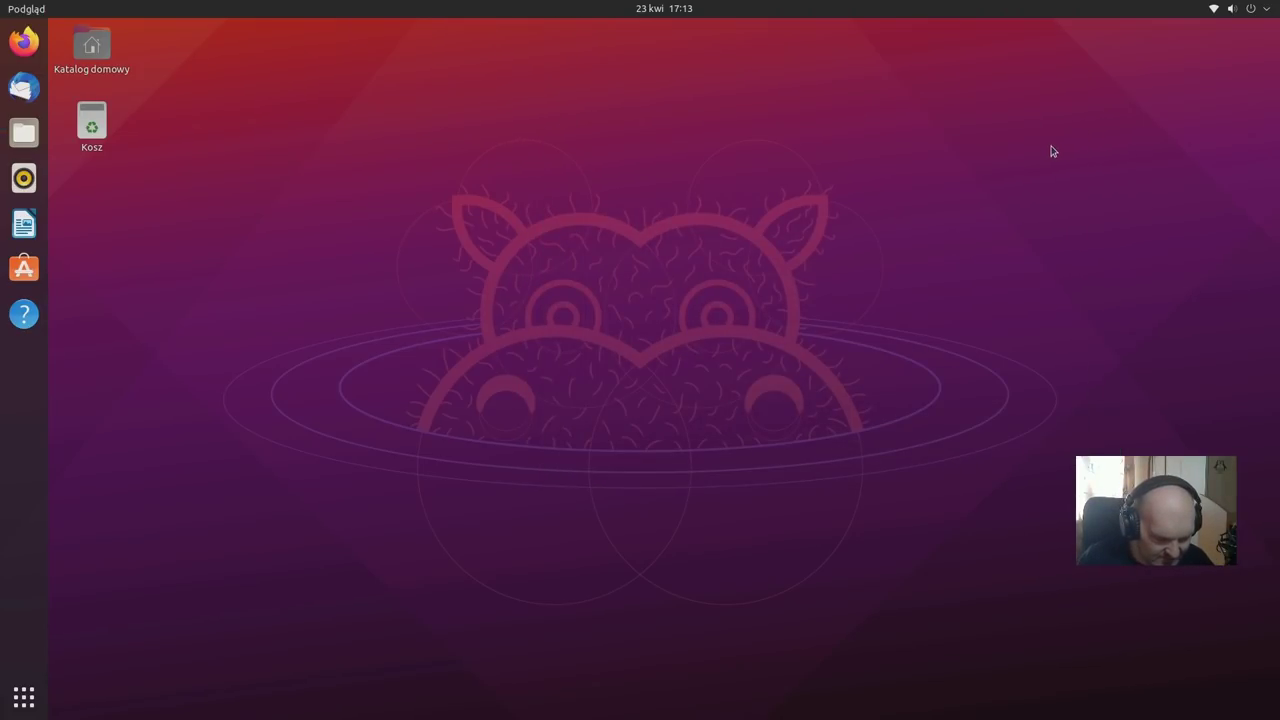
Step: Search for "exte" to open the Rozszerzenia app, and view its built-in extensions in the middle of the desktop
{"action": "key", "text": "super"}
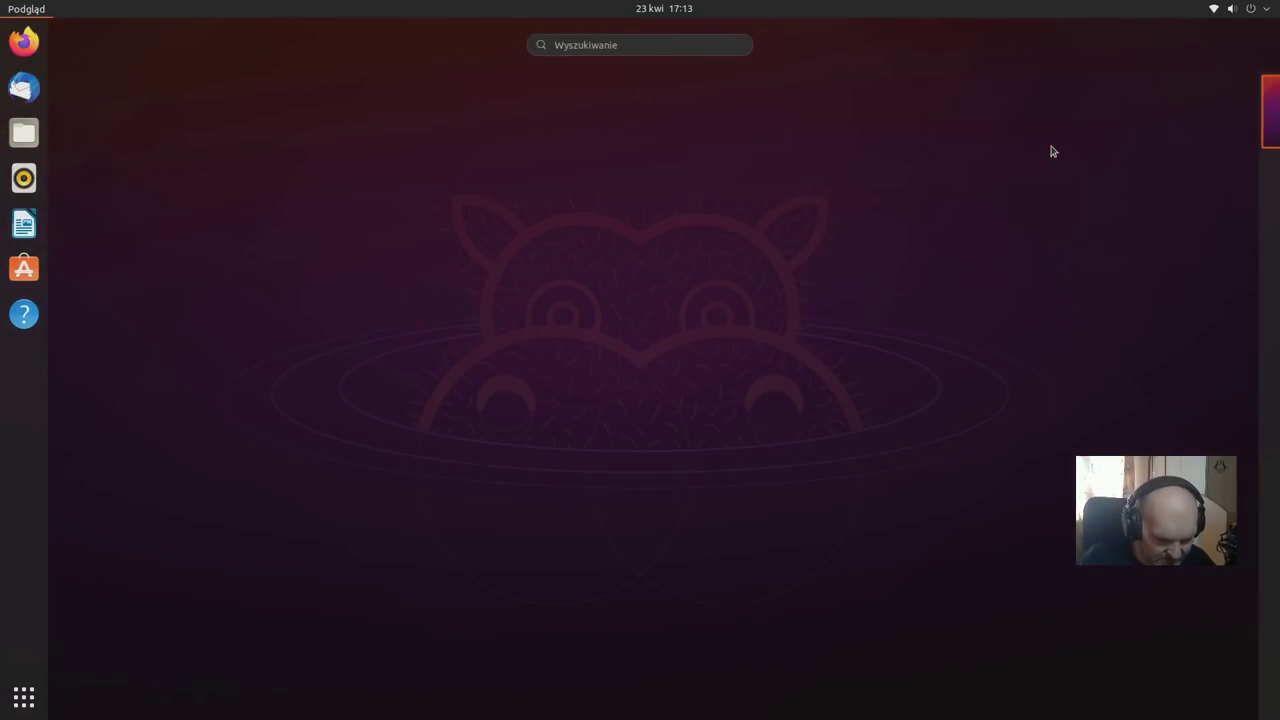
{"action": "type", "text": "exte"}
{"action": "key", "text": "Return"}
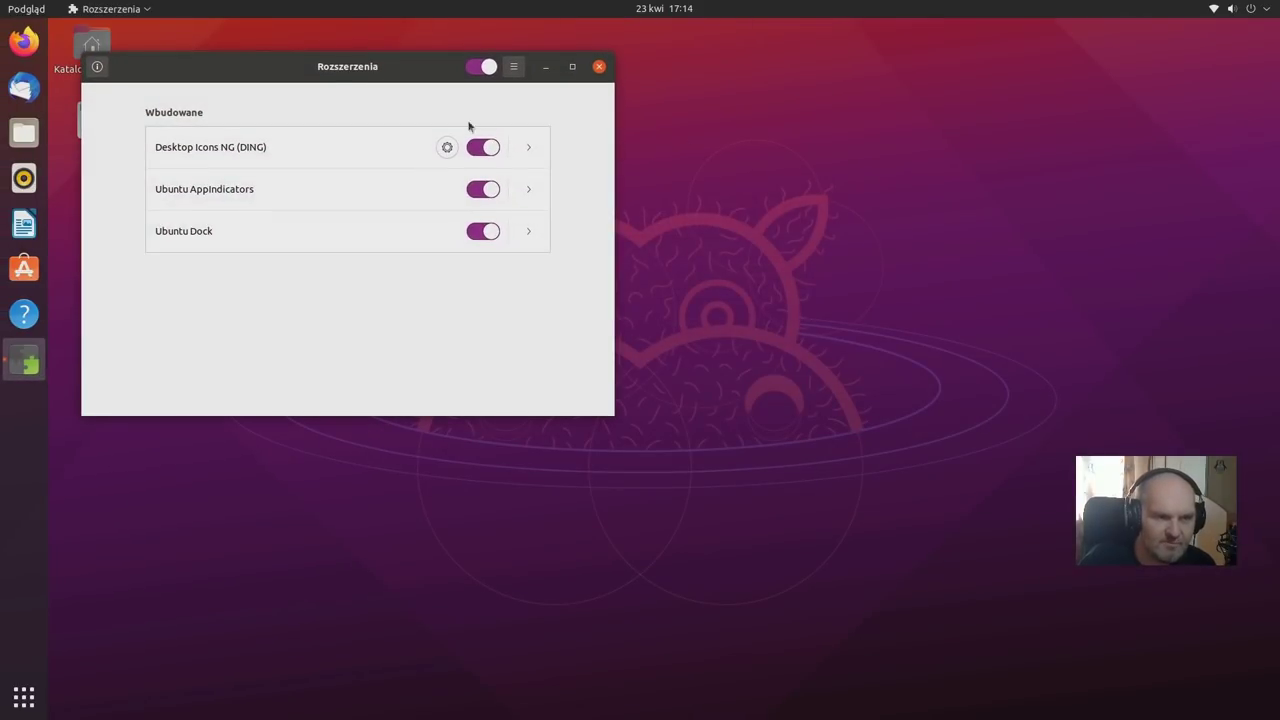
{"action": "left_click_drag", "start_coordinate": [290, 82], "coordinate": [522, 69]}
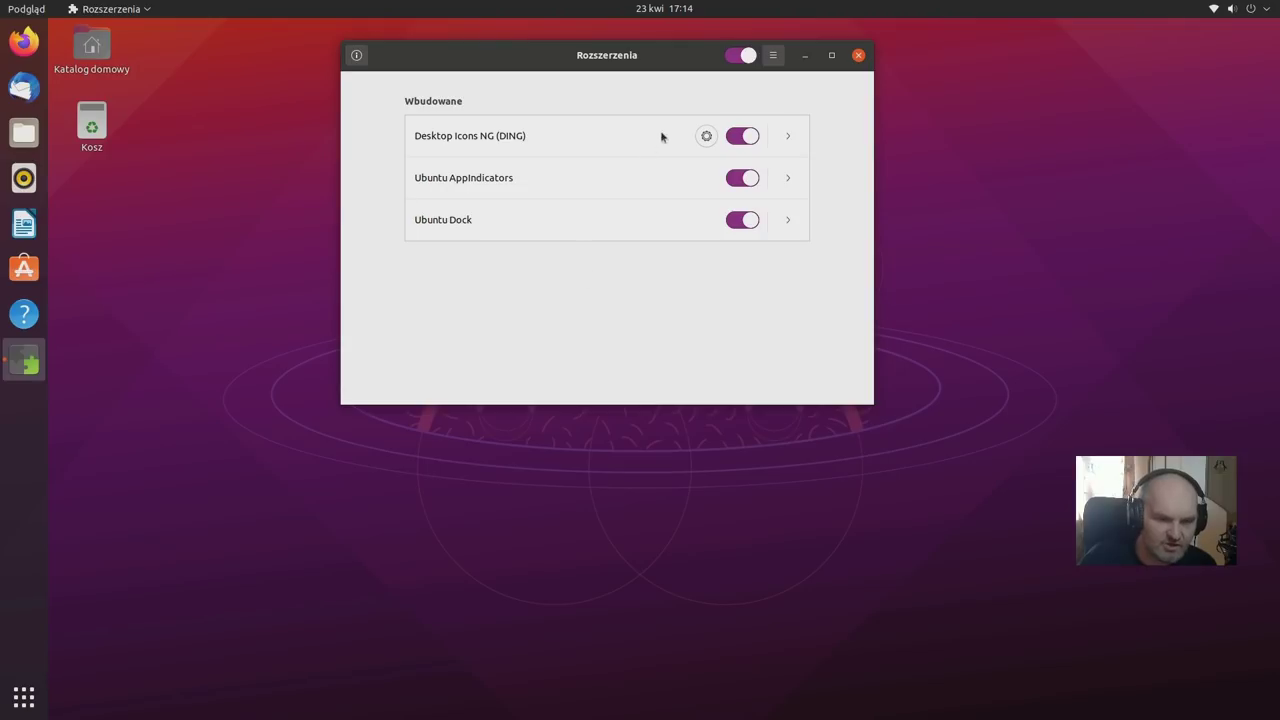
Step: Check the program information for Rozszerzenia and close the app
{"action": "left_click", "coordinate": [771, 57]}
{"action": "left_click", "coordinate": [778, 115]}
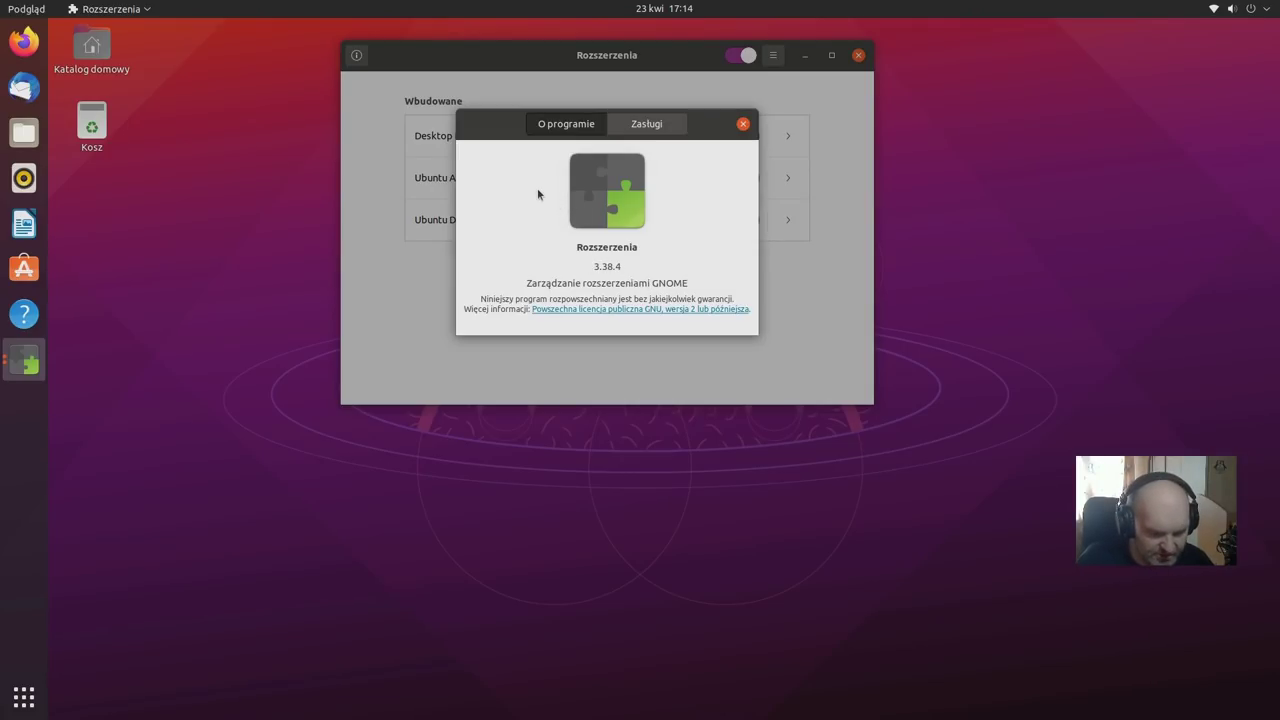
{"action": "key", "text": "Escape"}
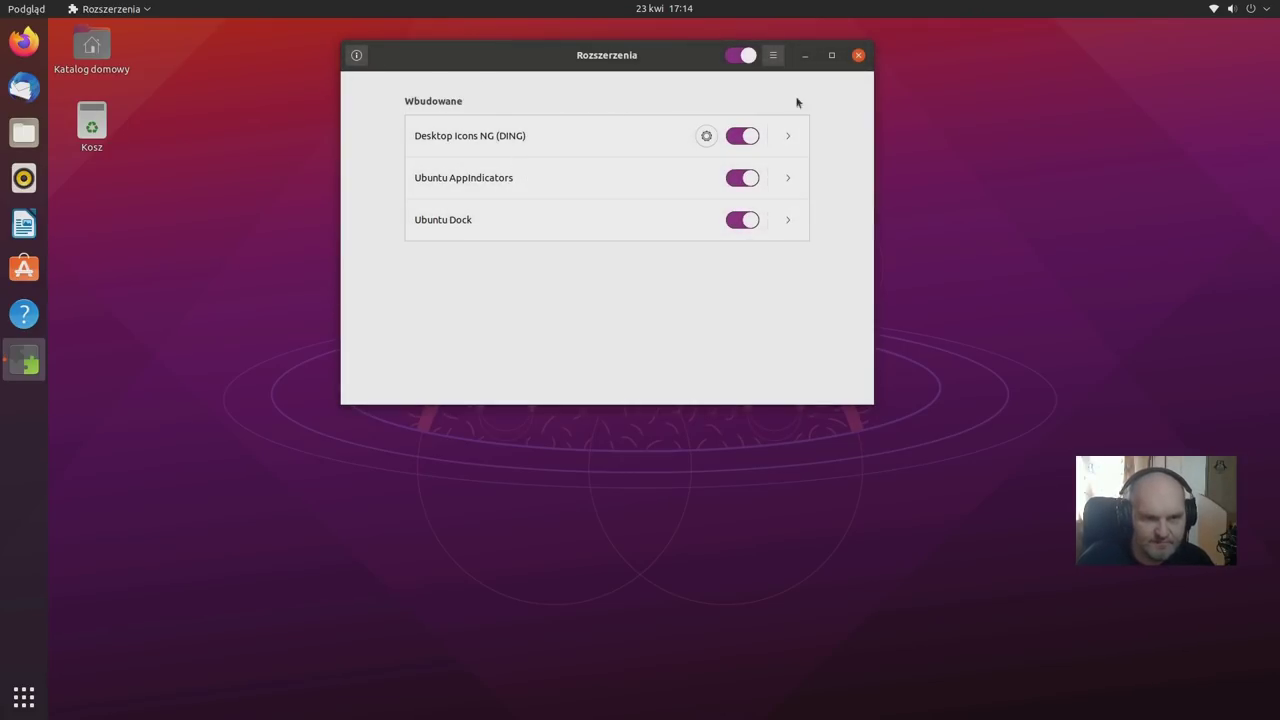
{"action": "left_click", "coordinate": [858, 55]}
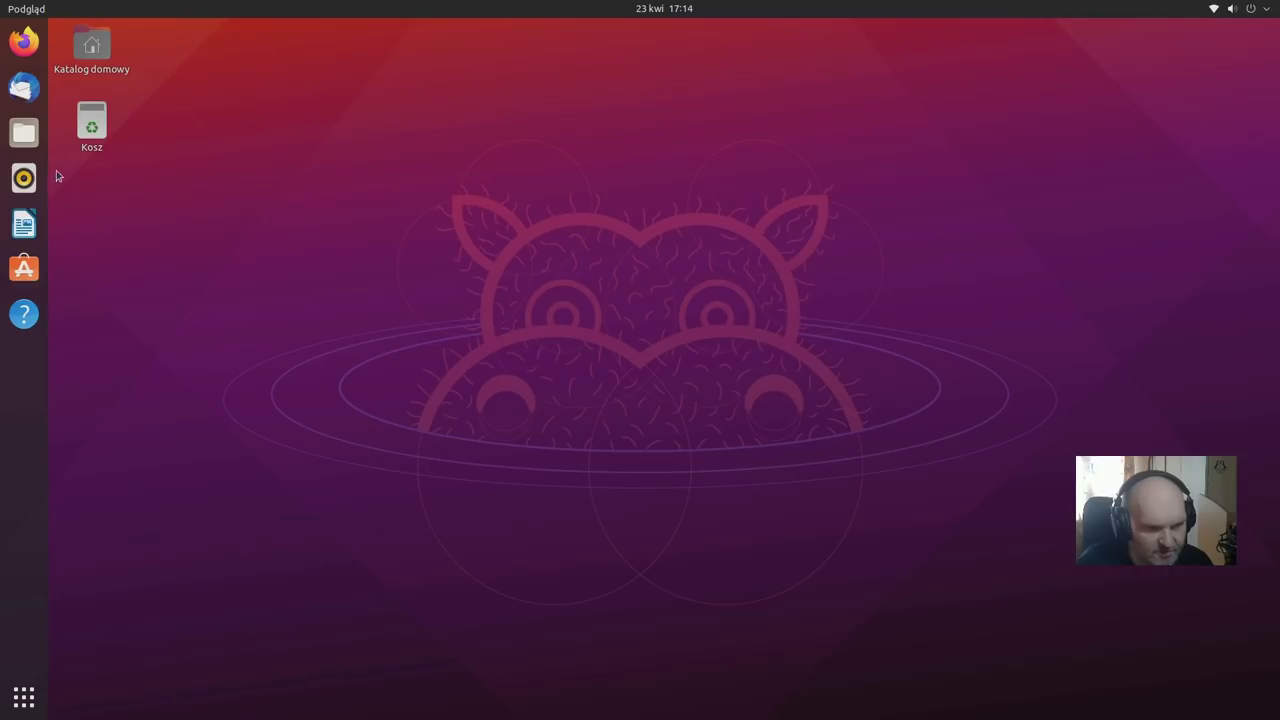
Step: Open Pliki and check its program information, closing the information dialog when done
{"action": "left_click", "coordinate": [29, 145]}
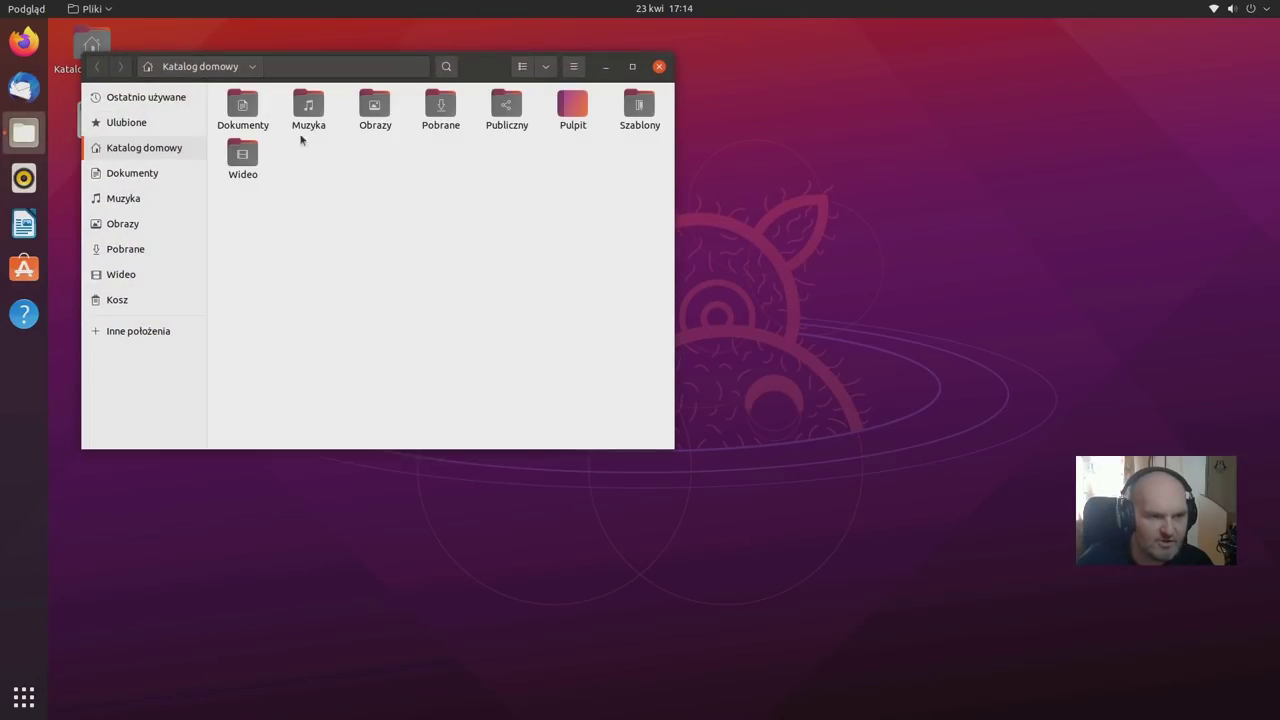
{"action": "left_click", "coordinate": [573, 67]}
{"action": "left_click", "coordinate": [563, 307]}
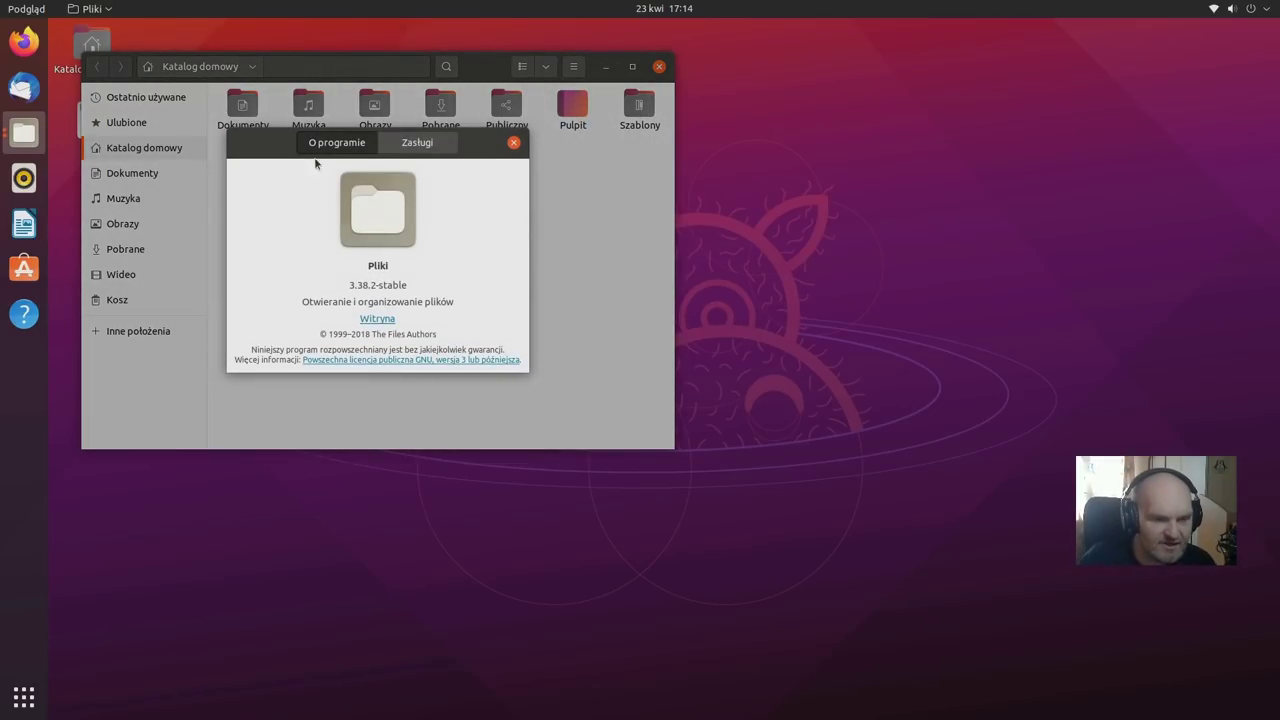
{"action": "left_click", "coordinate": [512, 145]}
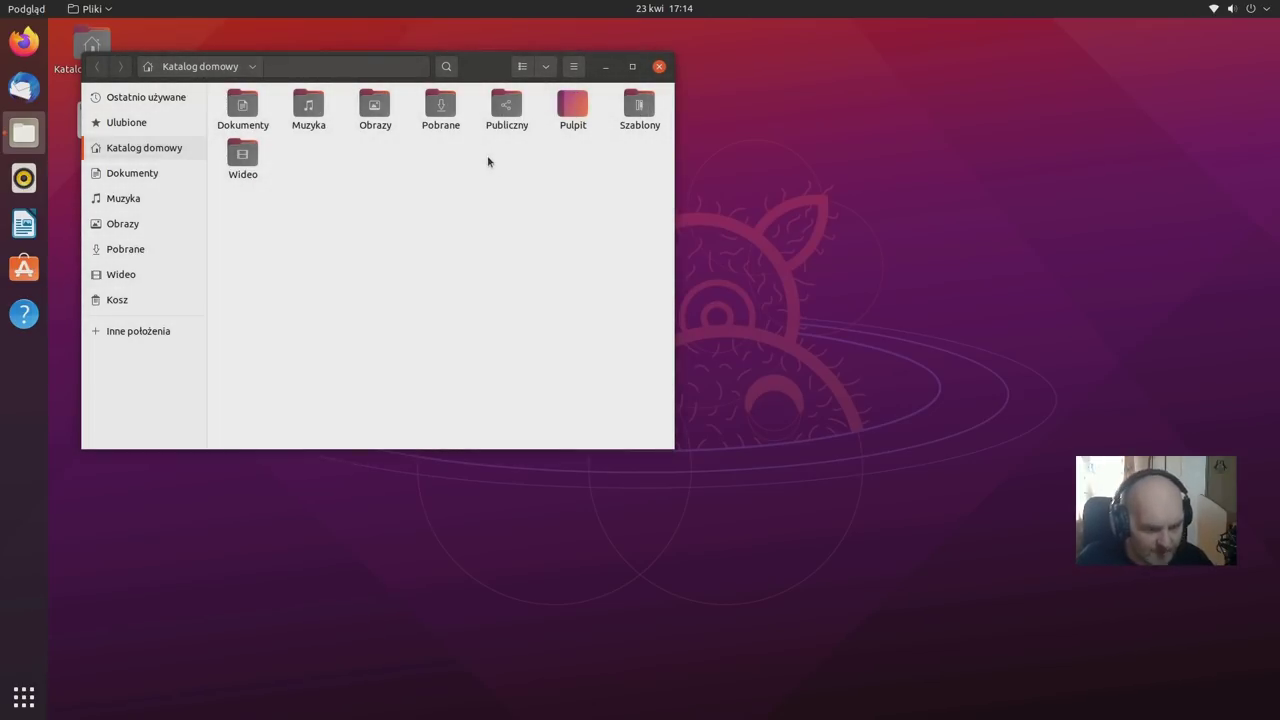
{"action": "key", "text": "super"}
{"action": "type", "text": "cvald"}
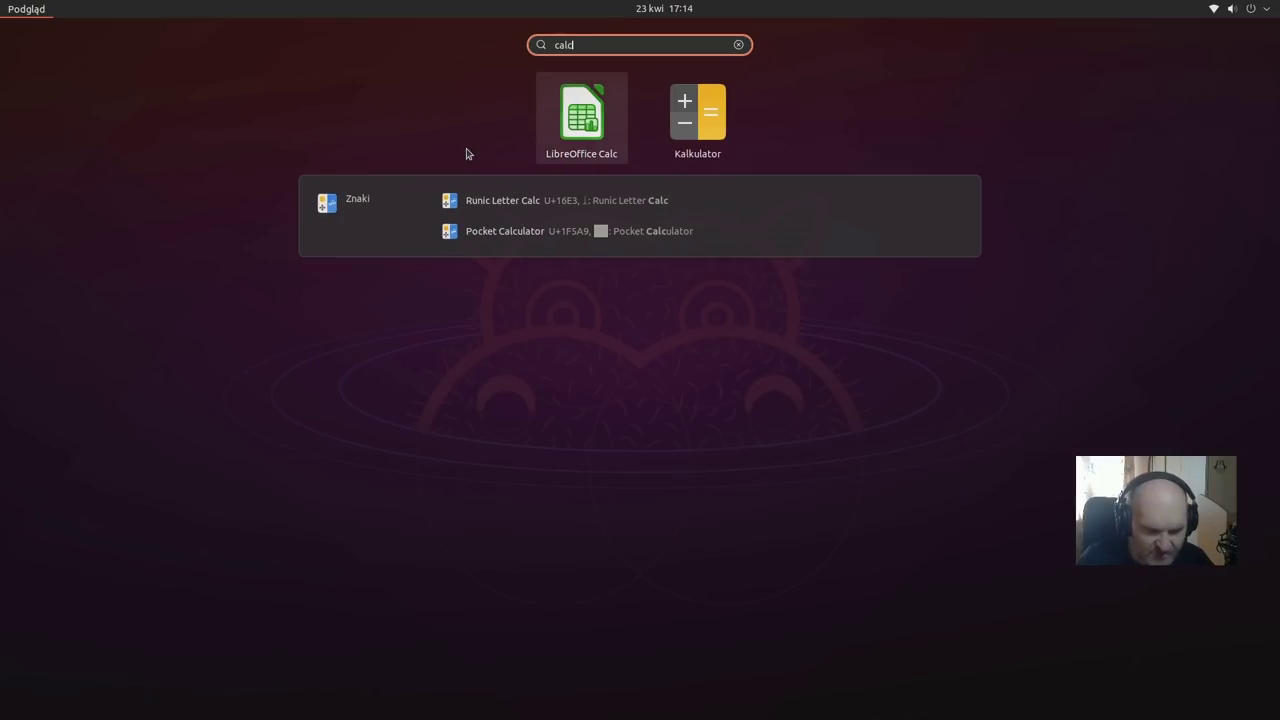
{"action": "key", "text": "Escape"}
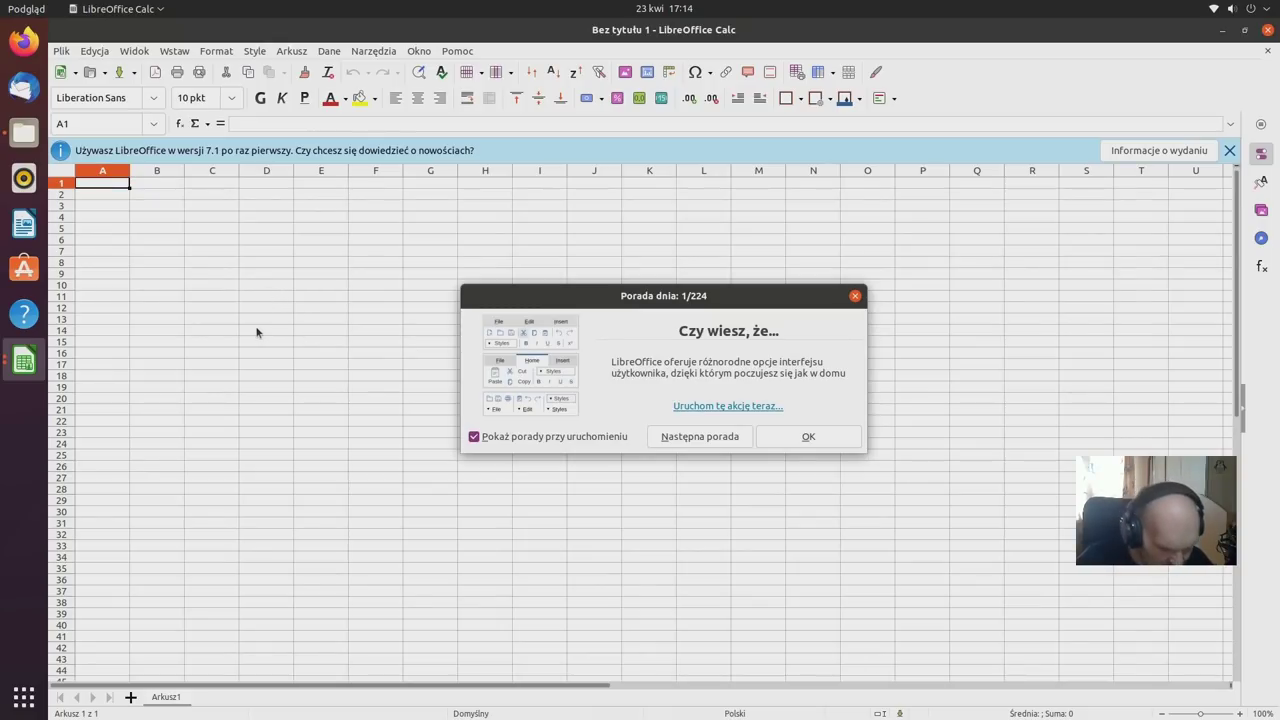
{"action": "key", "text": "alt+F4"}
{"action": "key", "text": "alt+F4"}
{"action": "key", "text": "alt+F4"}
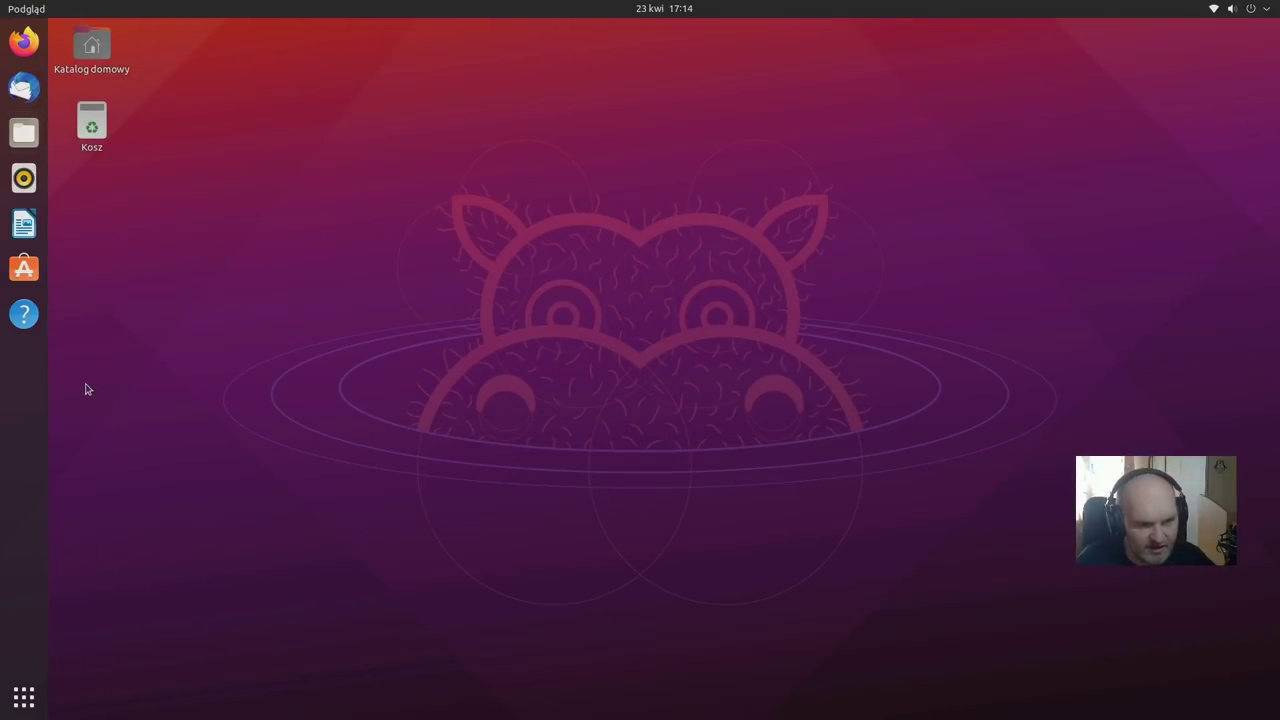
Step: Search for "calc", open Kalkulator, and place its window near the middle of the desktop
{"action": "key", "text": "super"}
{"action": "type", "text": "calc"}
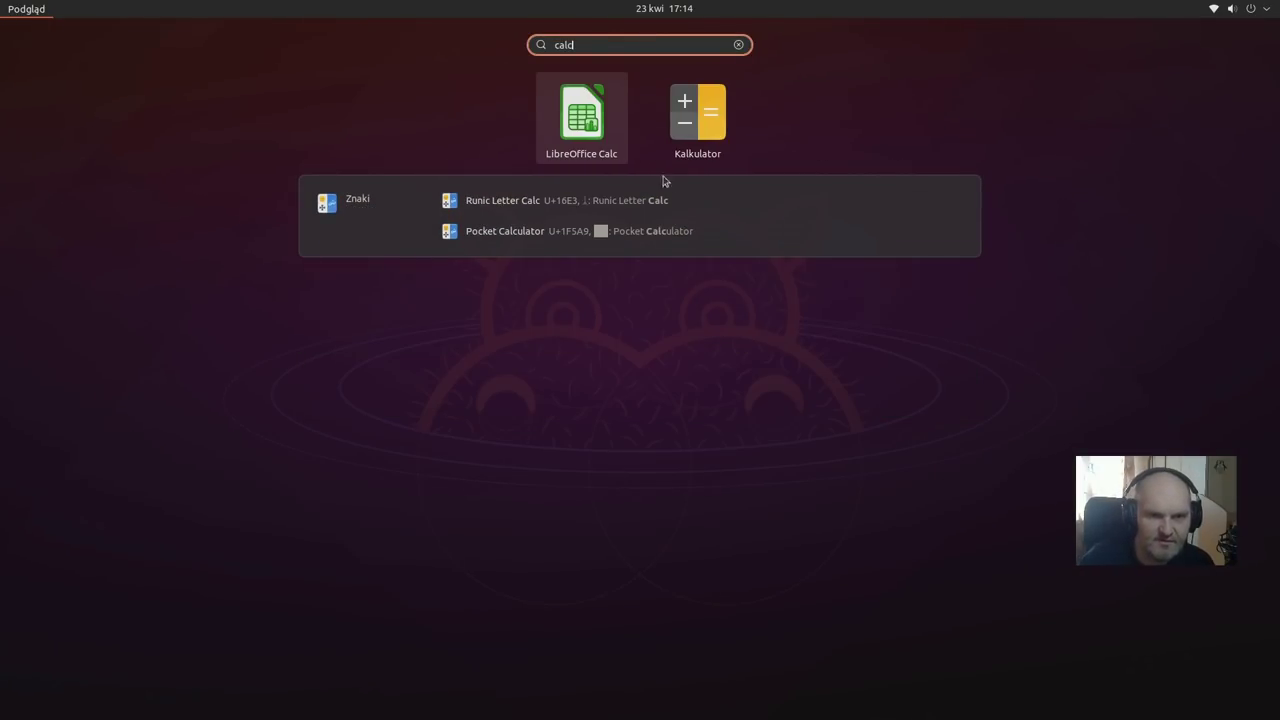
{"action": "left_click", "coordinate": [716, 125]}
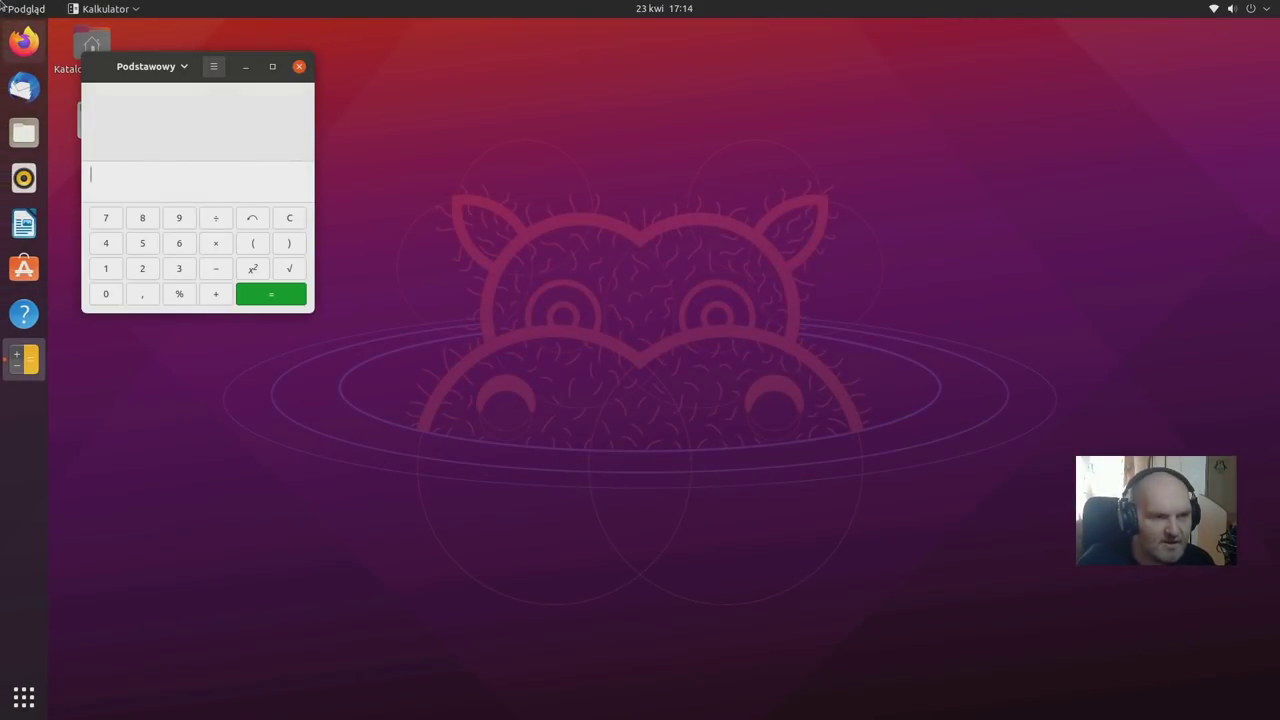
{"action": "left_click_drag", "start_coordinate": [100, 71], "coordinate": [575, 90]}
Step: Check the version information for Kalkulator and close the calculator
{"action": "left_click", "coordinate": [688, 86]}
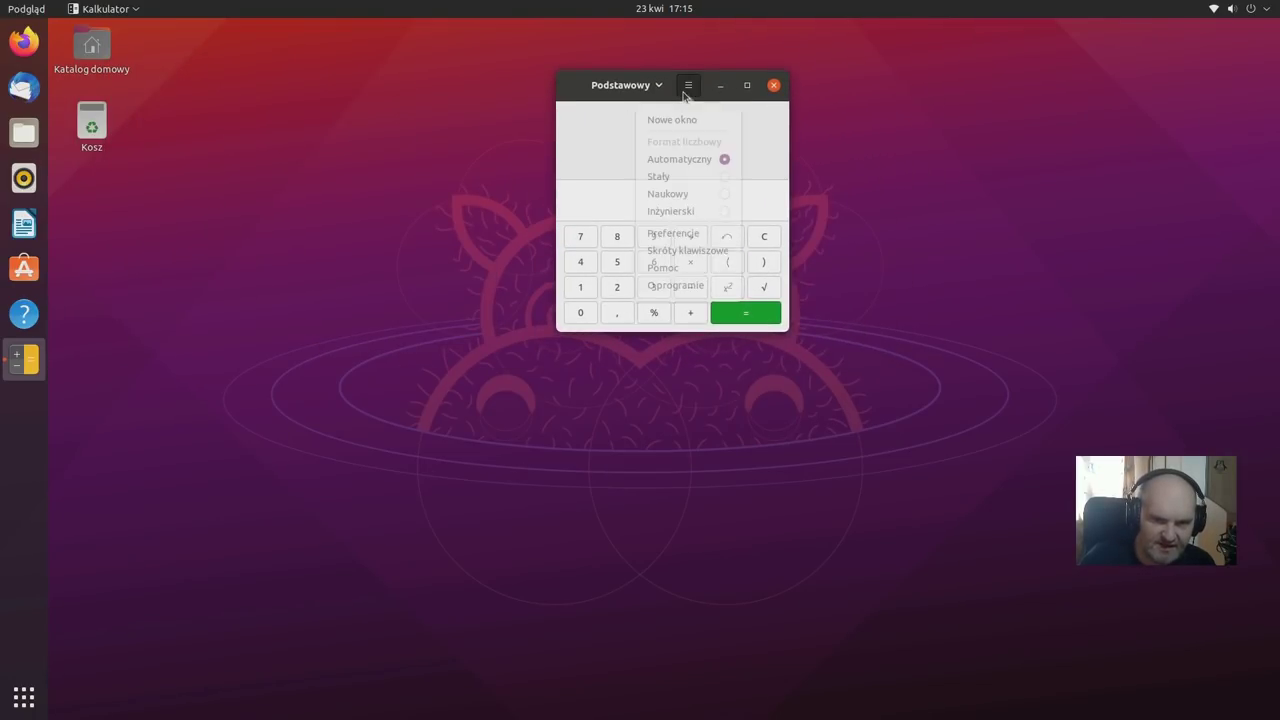
{"action": "left_click", "coordinate": [681, 291]}
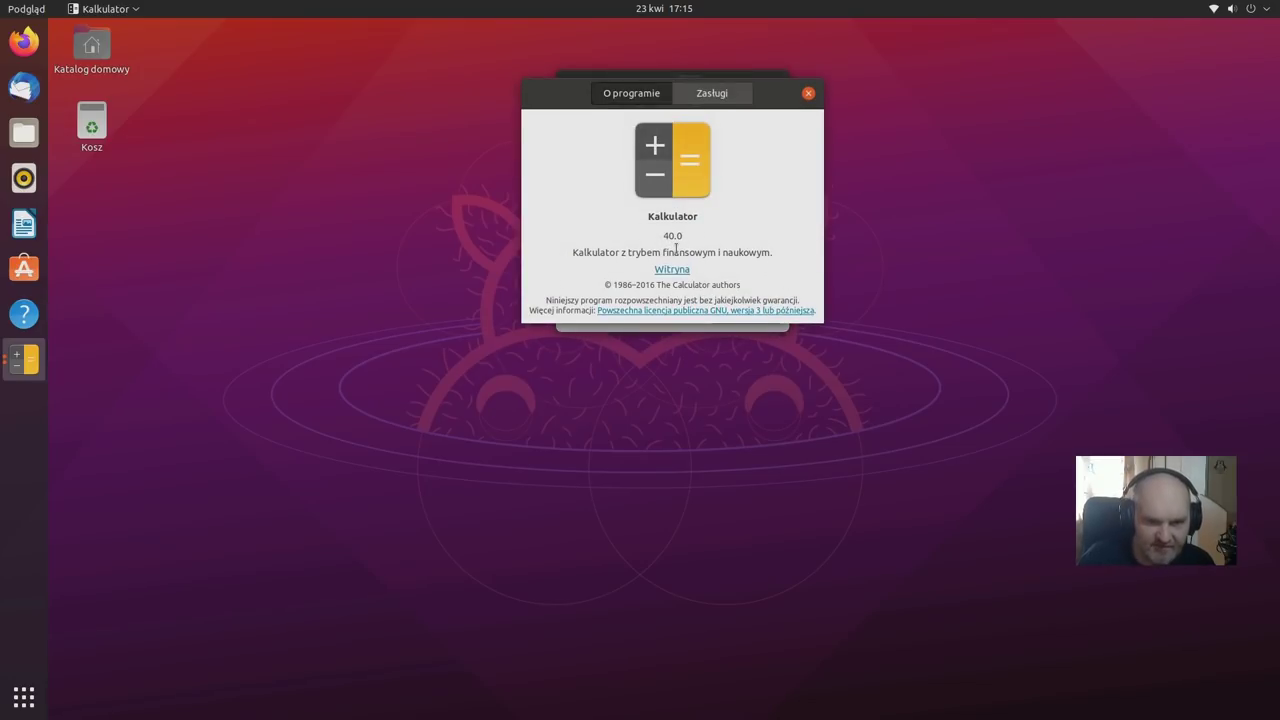
{"action": "left_click", "coordinate": [808, 93]}
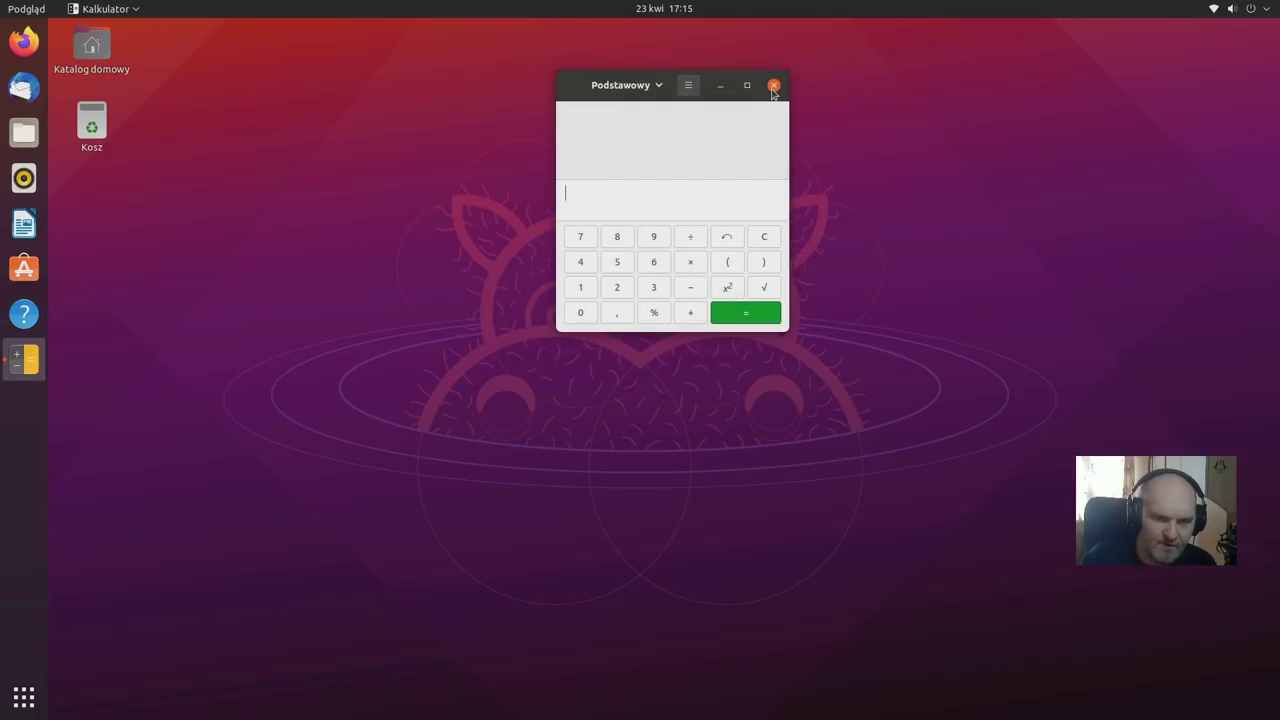
{"action": "left_click", "coordinate": [773, 86]}
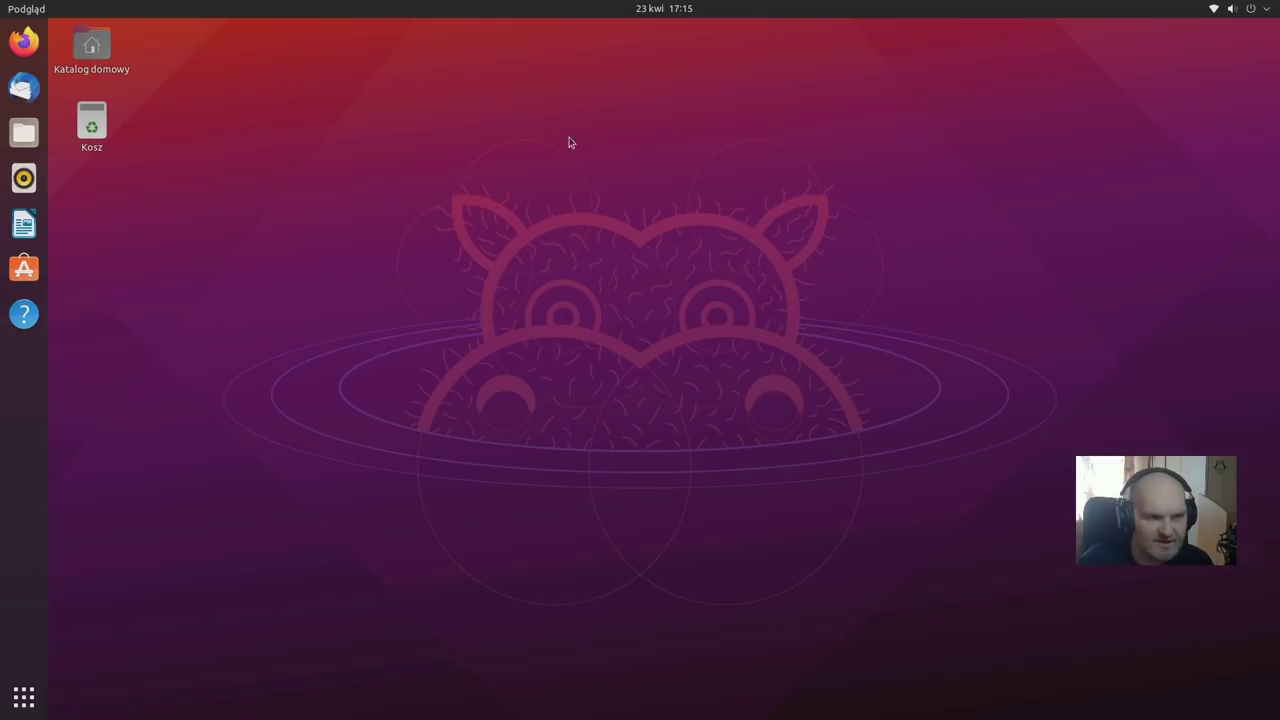
Step: Display the full grid of installed applications and browse its pages
{"action": "key", "text": "super"}
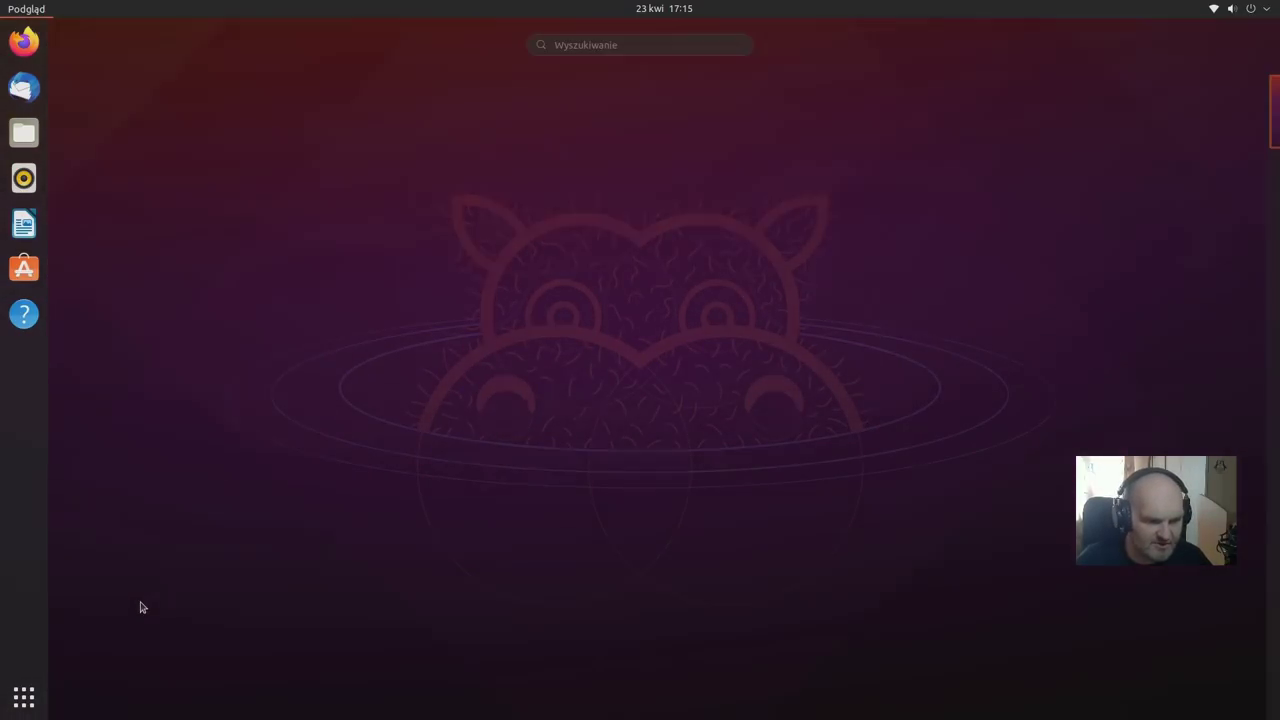
{"action": "left_click", "coordinate": [30, 706]}
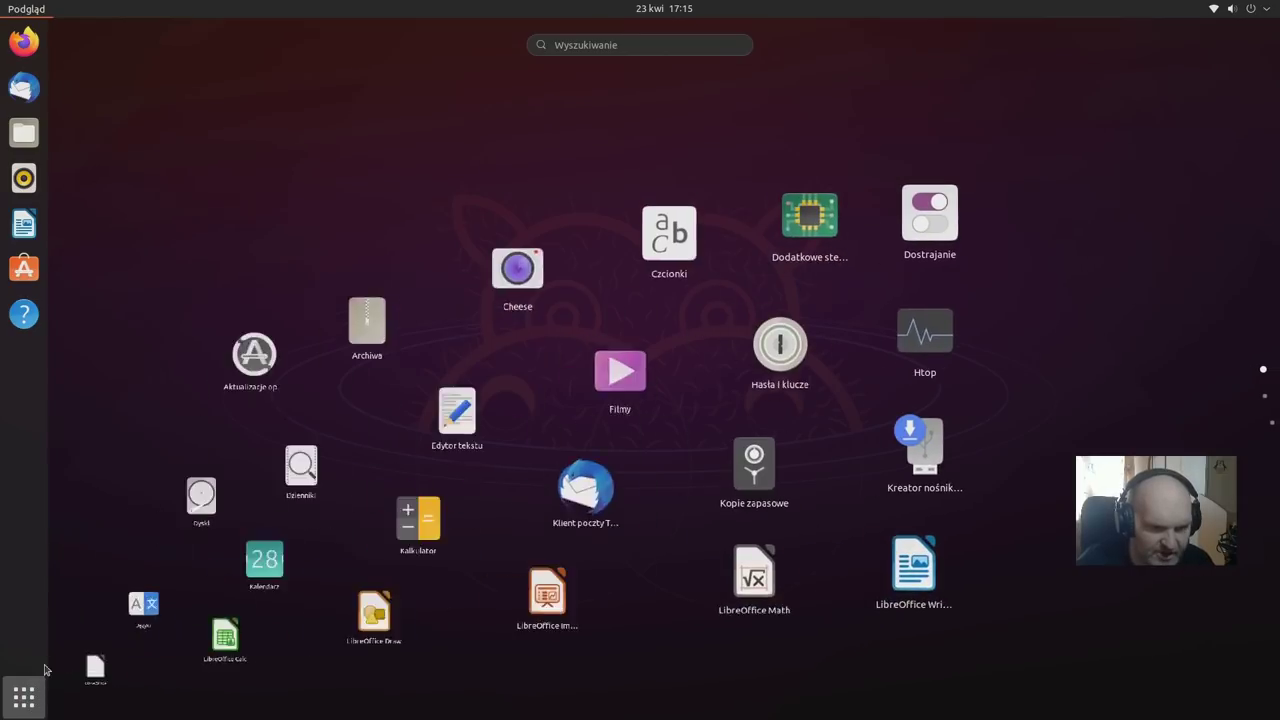
{"action": "scroll", "coordinate": [655, 427], "scroll_direction": "down", "scroll_amount": 2}
{"action": "scroll", "coordinate": [655, 427], "scroll_direction": "up", "scroll_amount": 2}
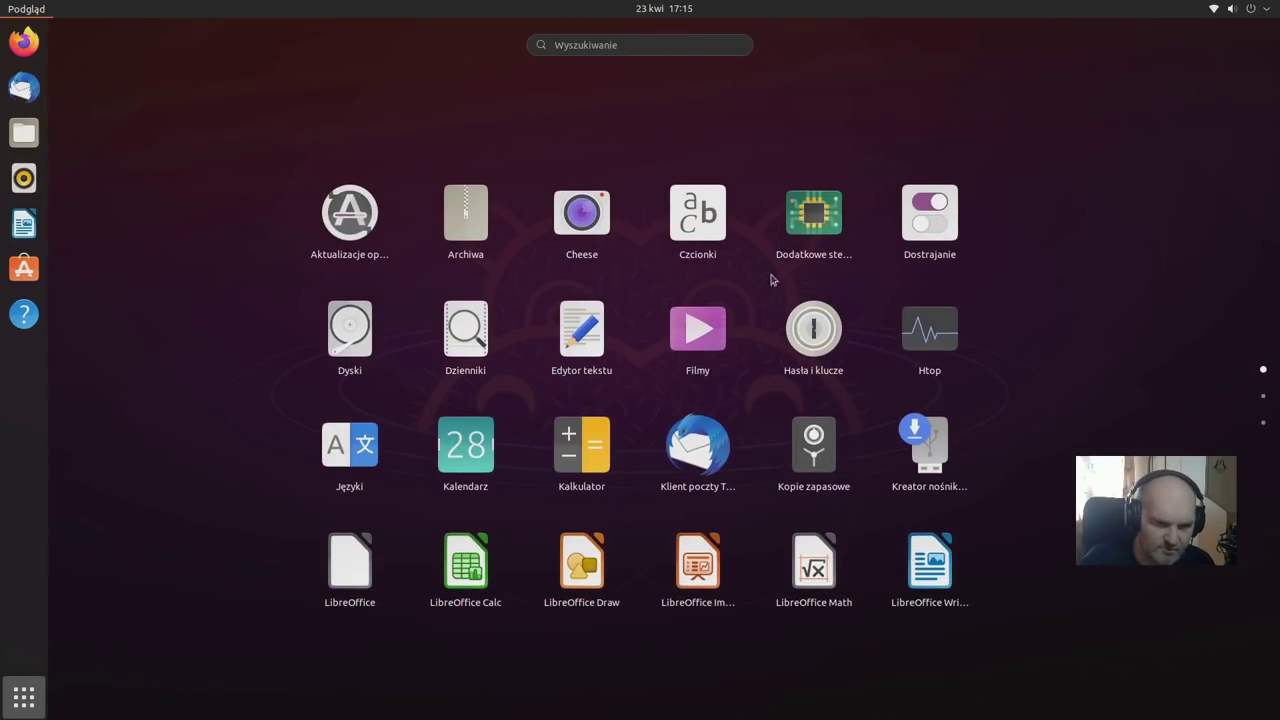
Step: Open the additional drivers tool and examine the list of NVIDIA driver choices for the graphics card
{"action": "left_click", "coordinate": [832, 238]}
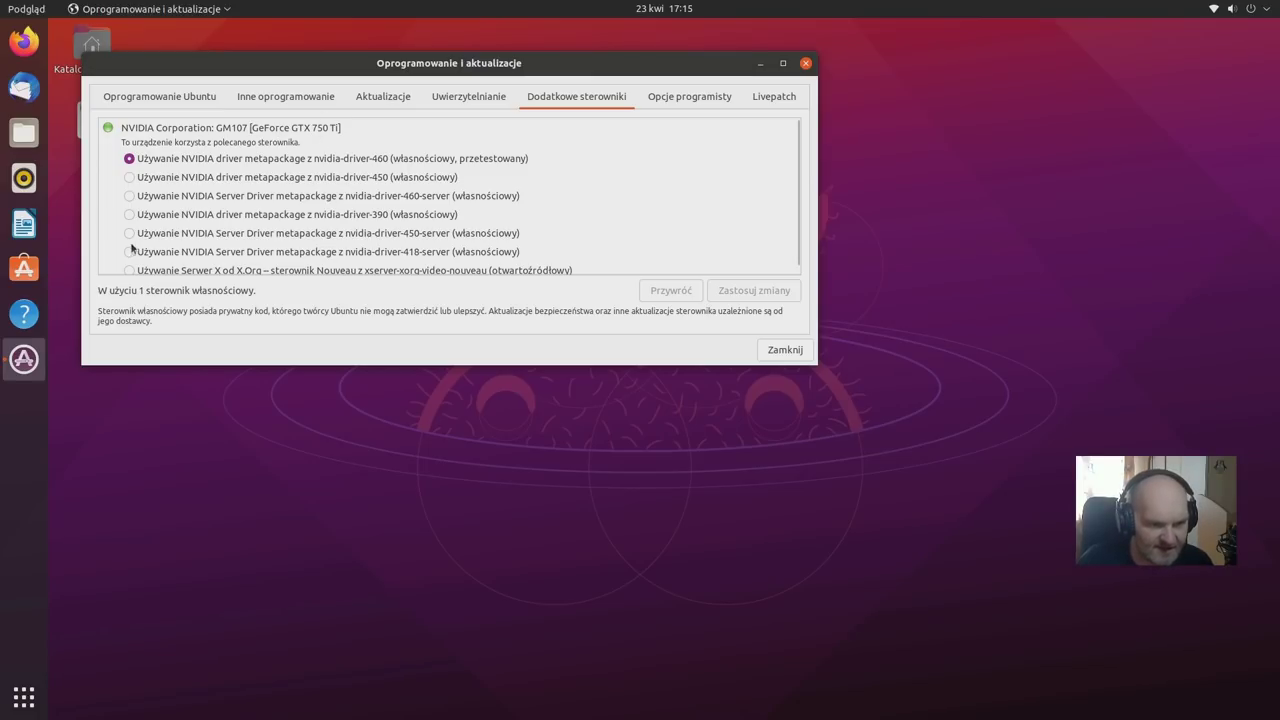
{"action": "left_click_drag", "start_coordinate": [278, 68], "coordinate": [479, 98]}
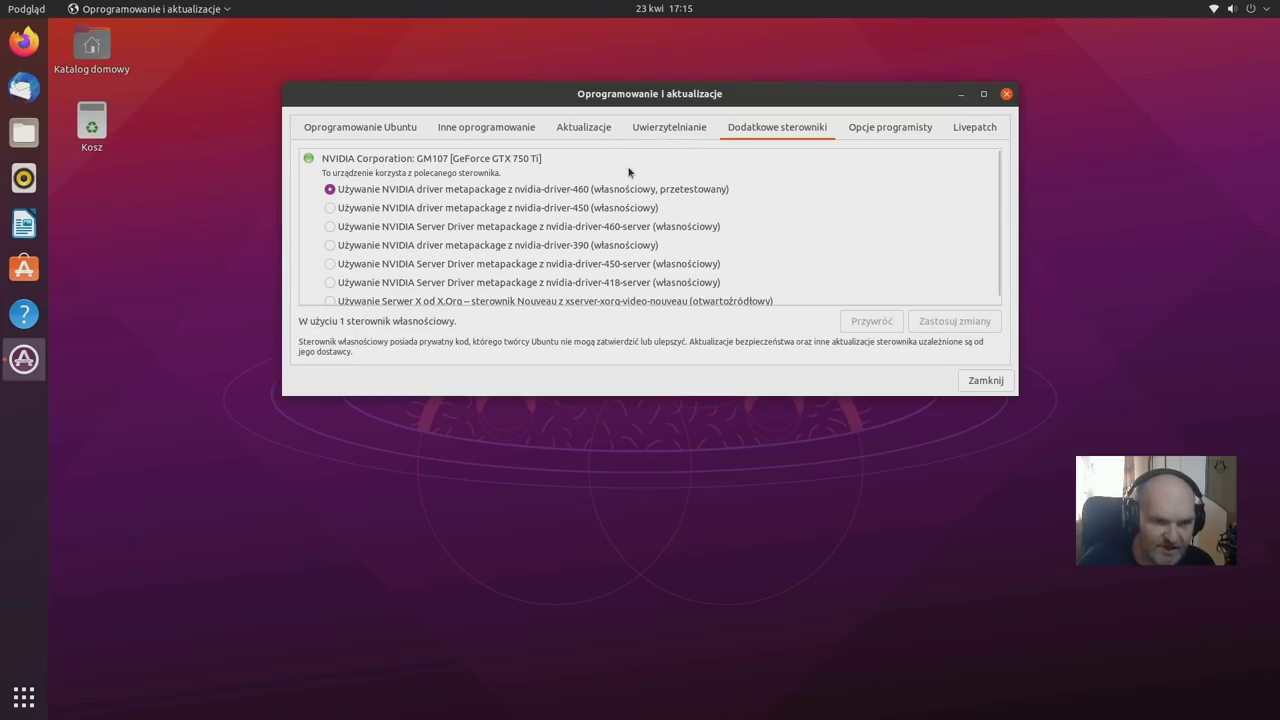
{"action": "scroll", "coordinate": [628, 165], "scroll_direction": "down", "scroll_amount": 1}
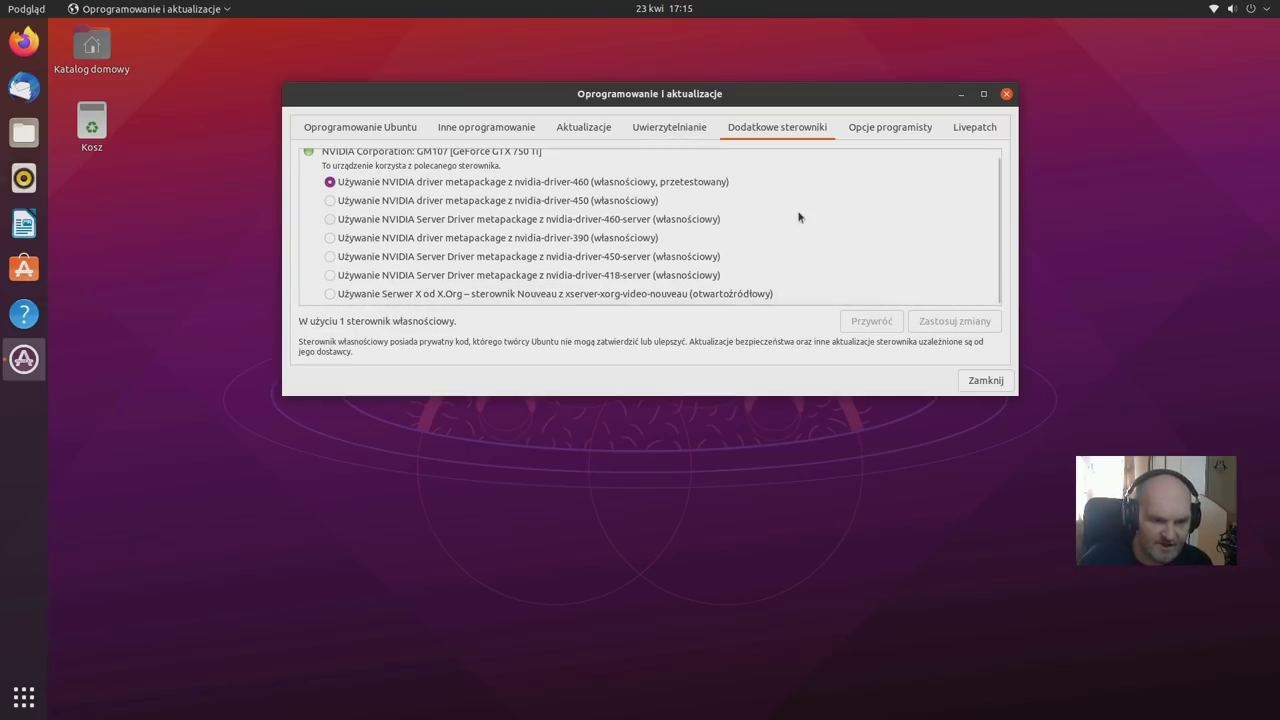
Step: Close the drivers window, open NVIDIA X Server Settings through a search for "nvidia", and enlarge its window near the middle of the desktop
{"action": "left_click", "coordinate": [1007, 95]}
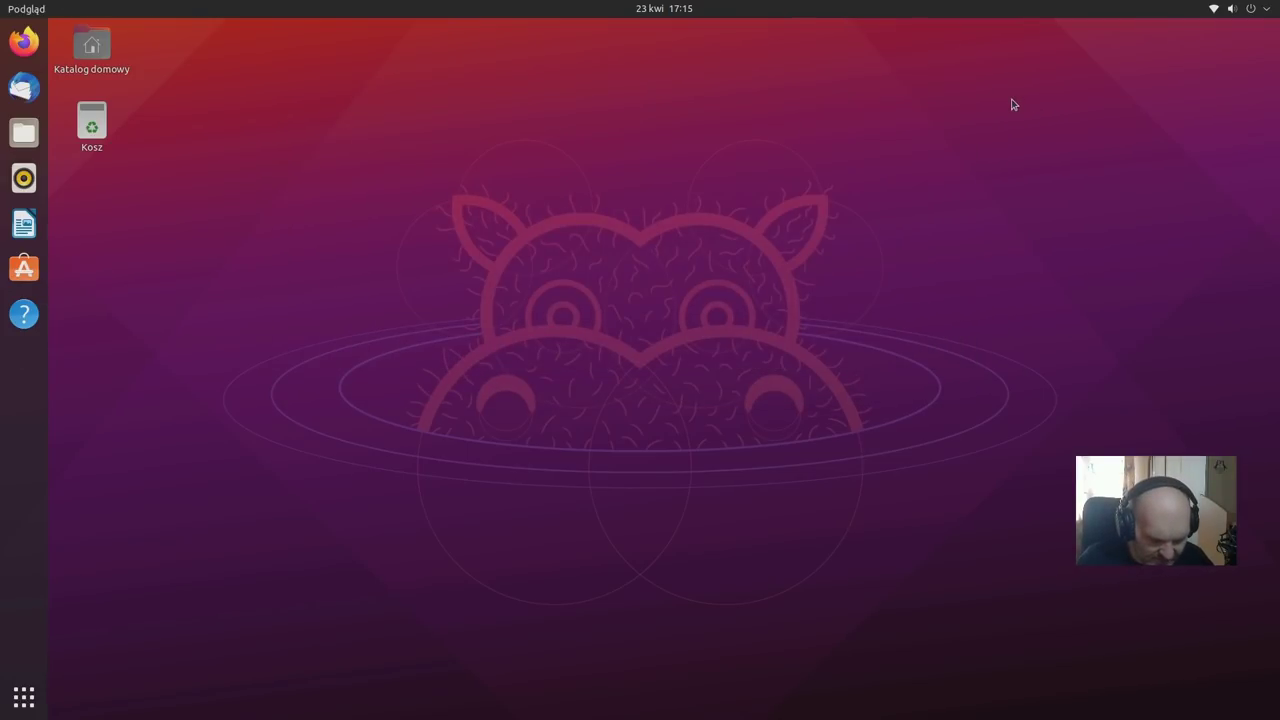
{"action": "key", "text": "super"}
{"action": "type", "text": "nvidia"}
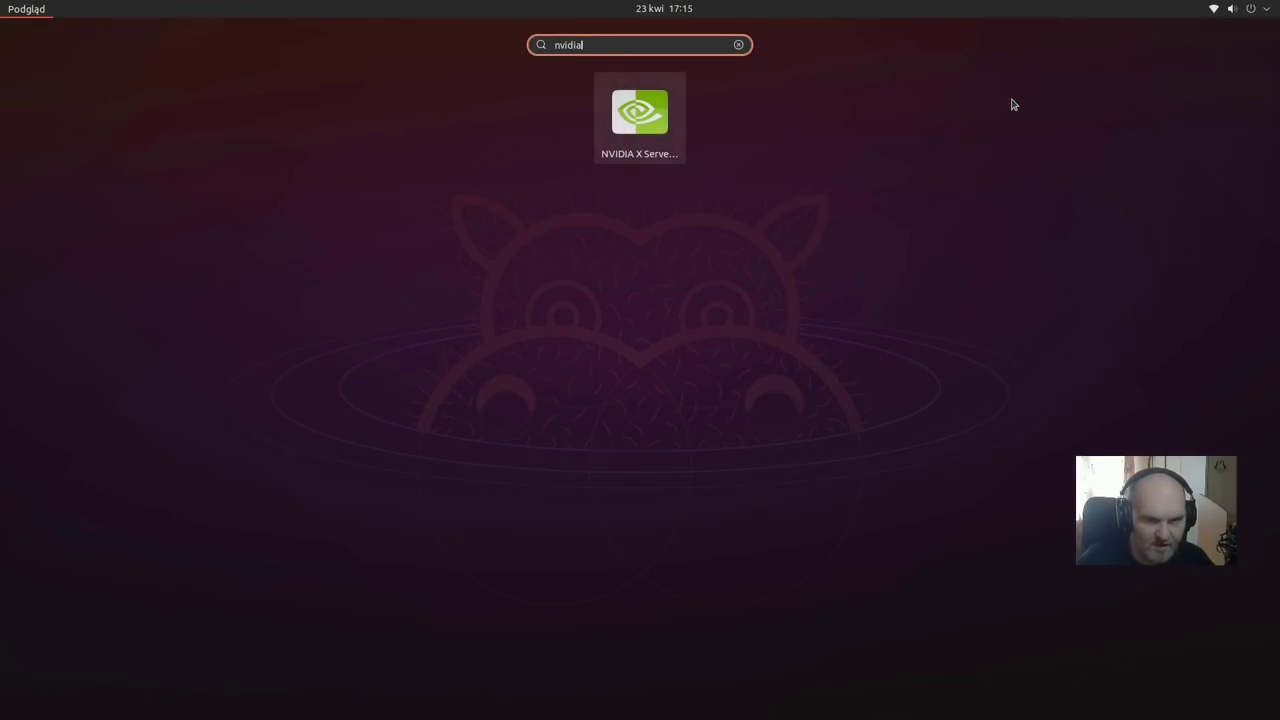
{"action": "key", "text": "Return"}
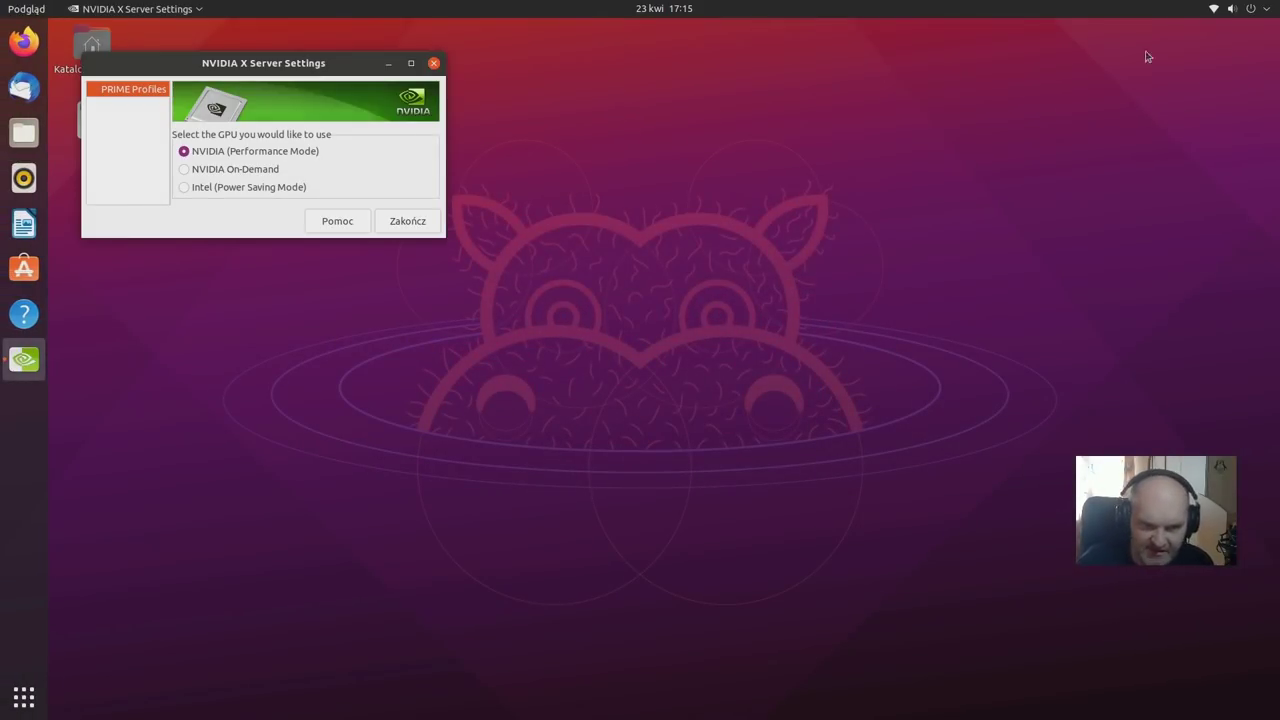
{"action": "left_click_drag", "start_coordinate": [231, 64], "coordinate": [600, 73]}
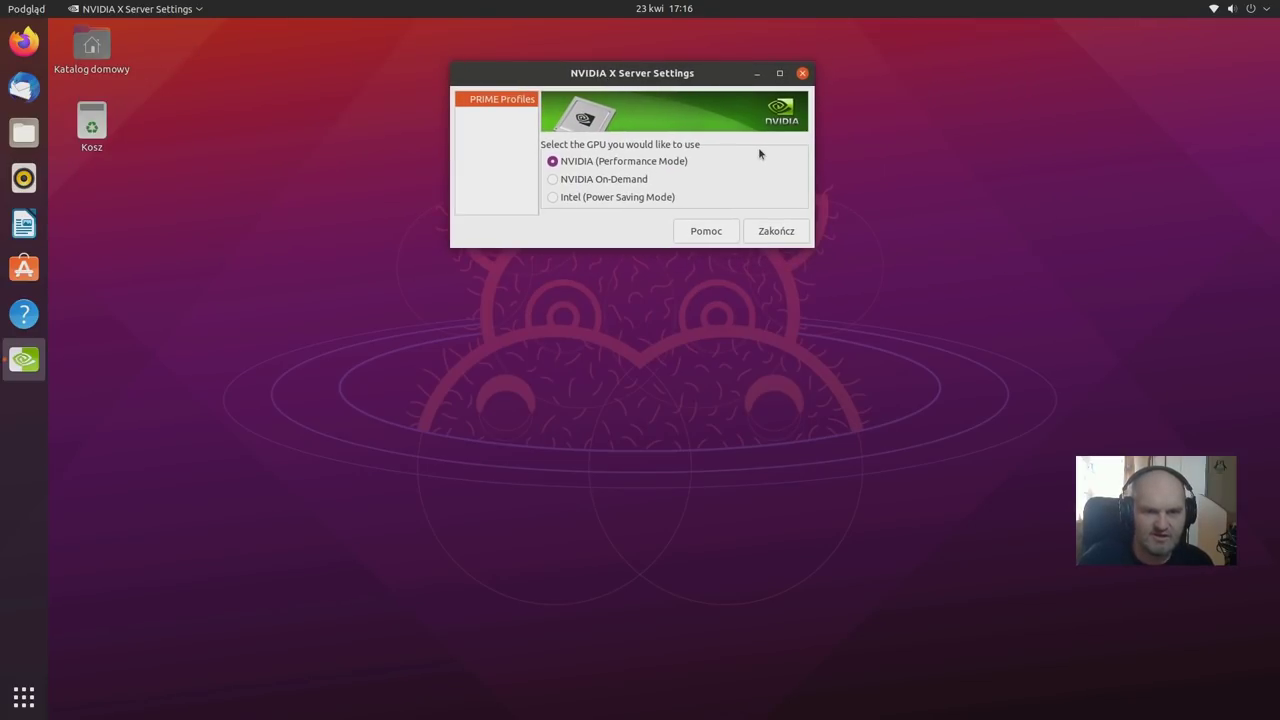
{"action": "left_click_drag", "start_coordinate": [812, 246], "coordinate": [1038, 564]}
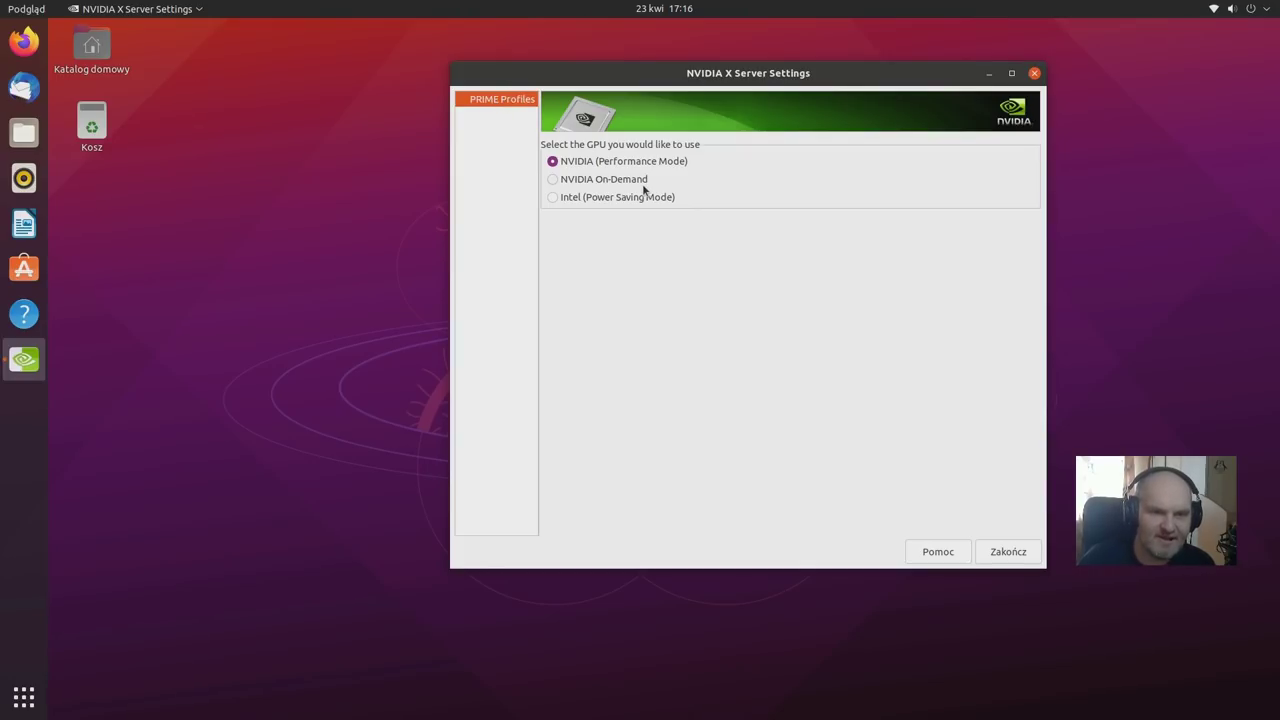
Step: Switch the GPU profile to NVIDIA On-Demand, authenticate with the account password, and dismiss the restart notice
{"action": "mouse_move", "coordinate": [644, 190]}
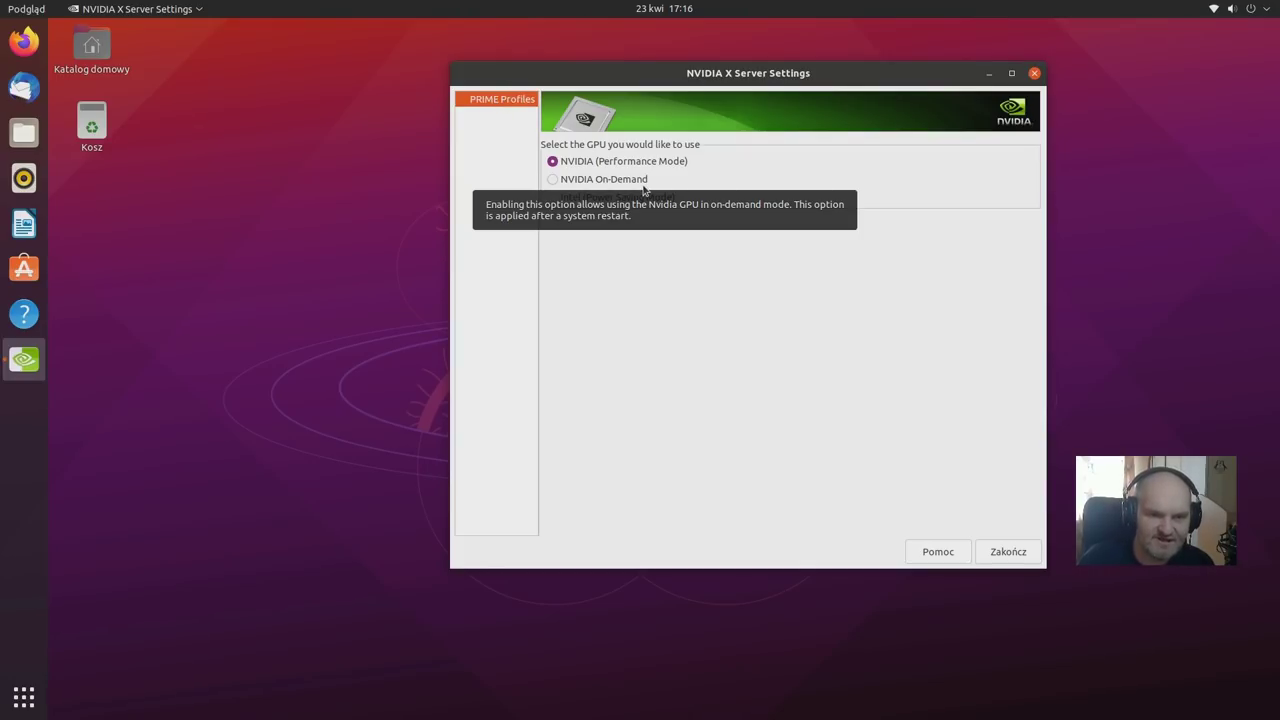
{"action": "left_click", "coordinate": [642, 185]}
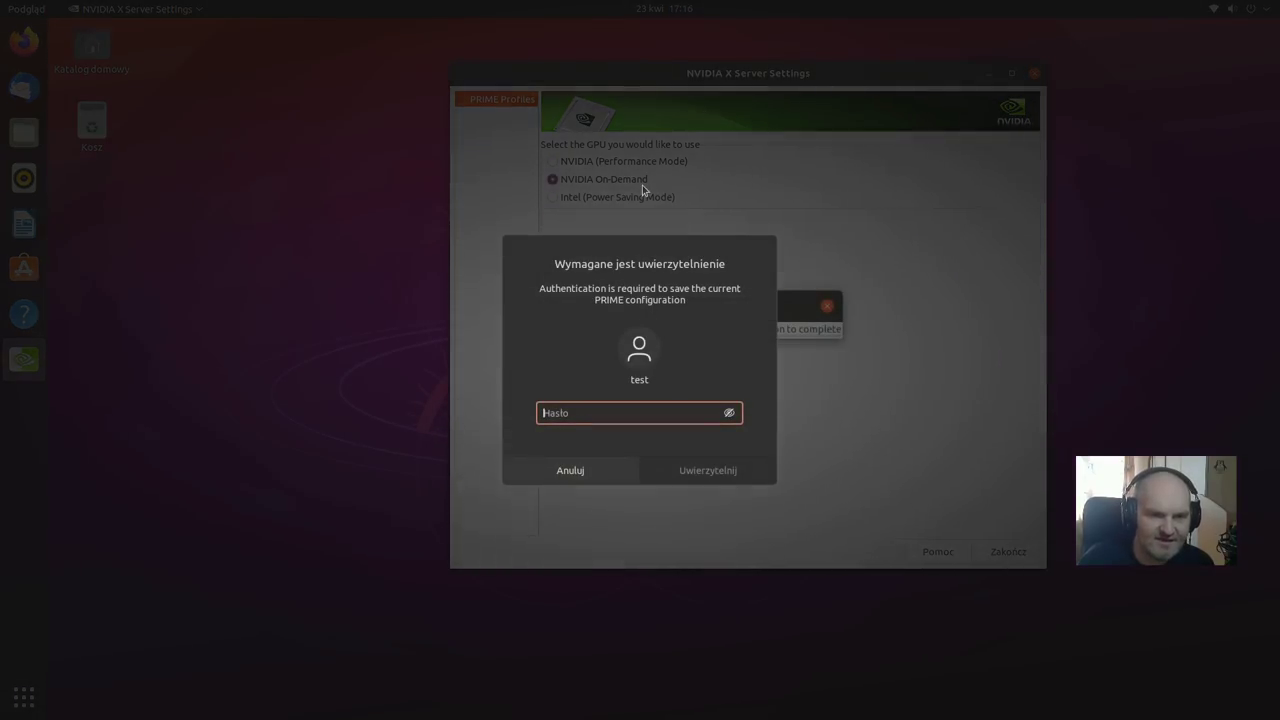
{"action": "type", "text": "*****"}
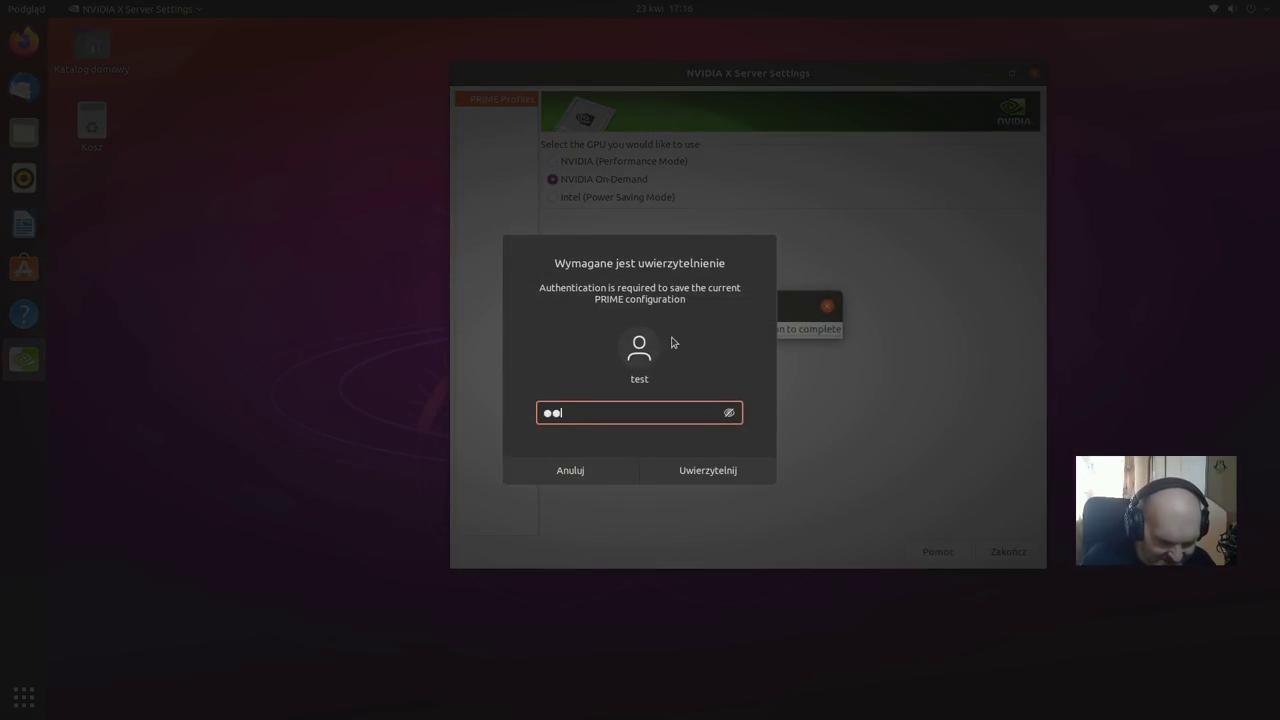
{"action": "key", "text": "Return"}
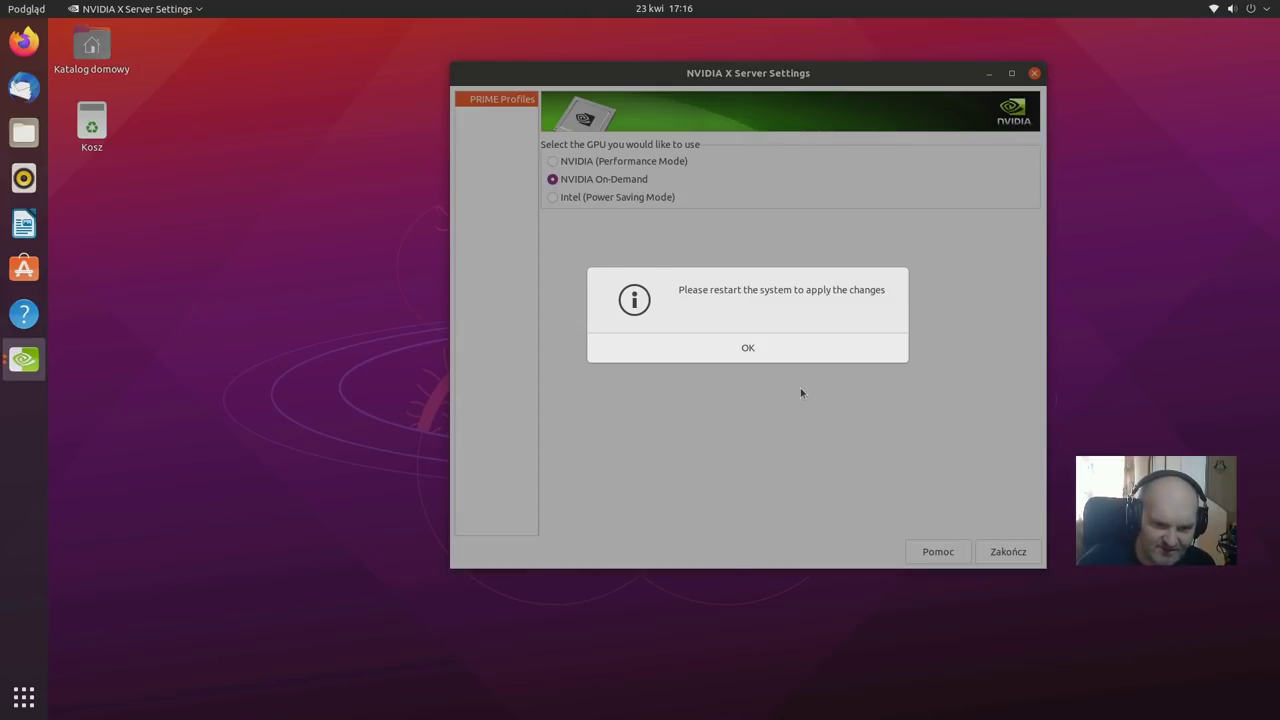
{"action": "left_click", "coordinate": [751, 348]}
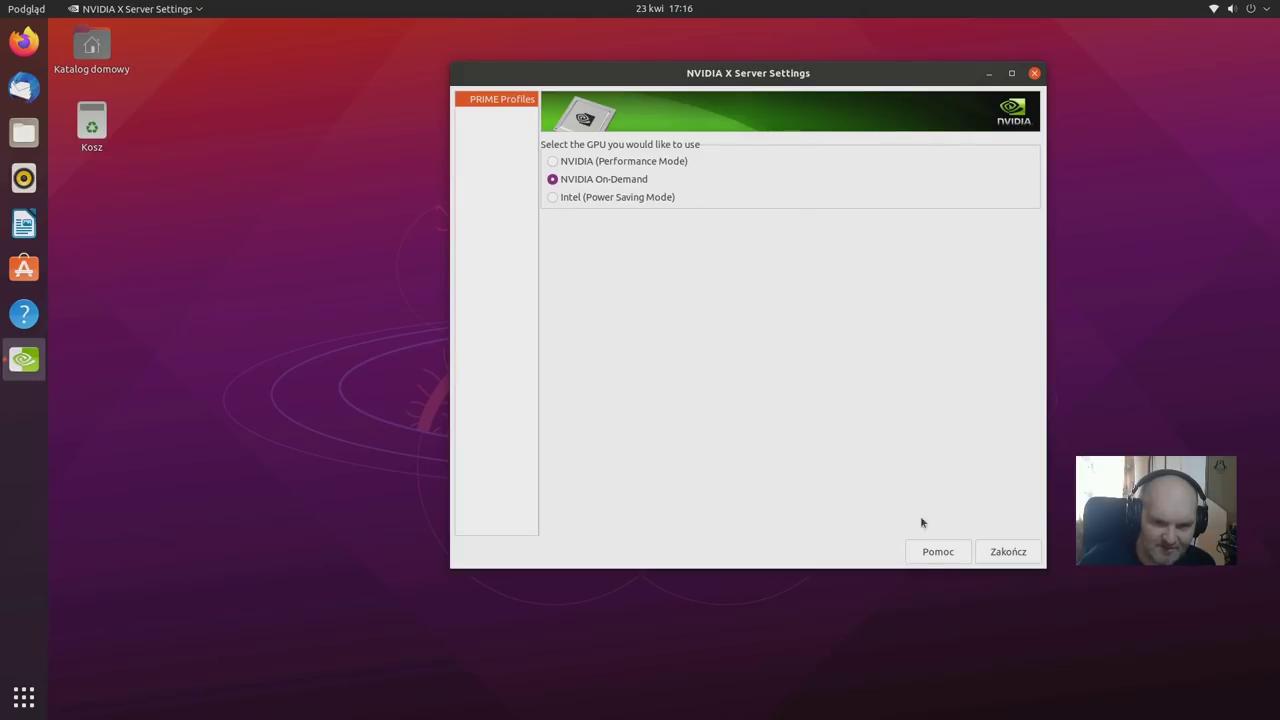
Step: Quit NVIDIA X Server Settings and restart the computer
{"action": "left_click", "coordinate": [1007, 552]}
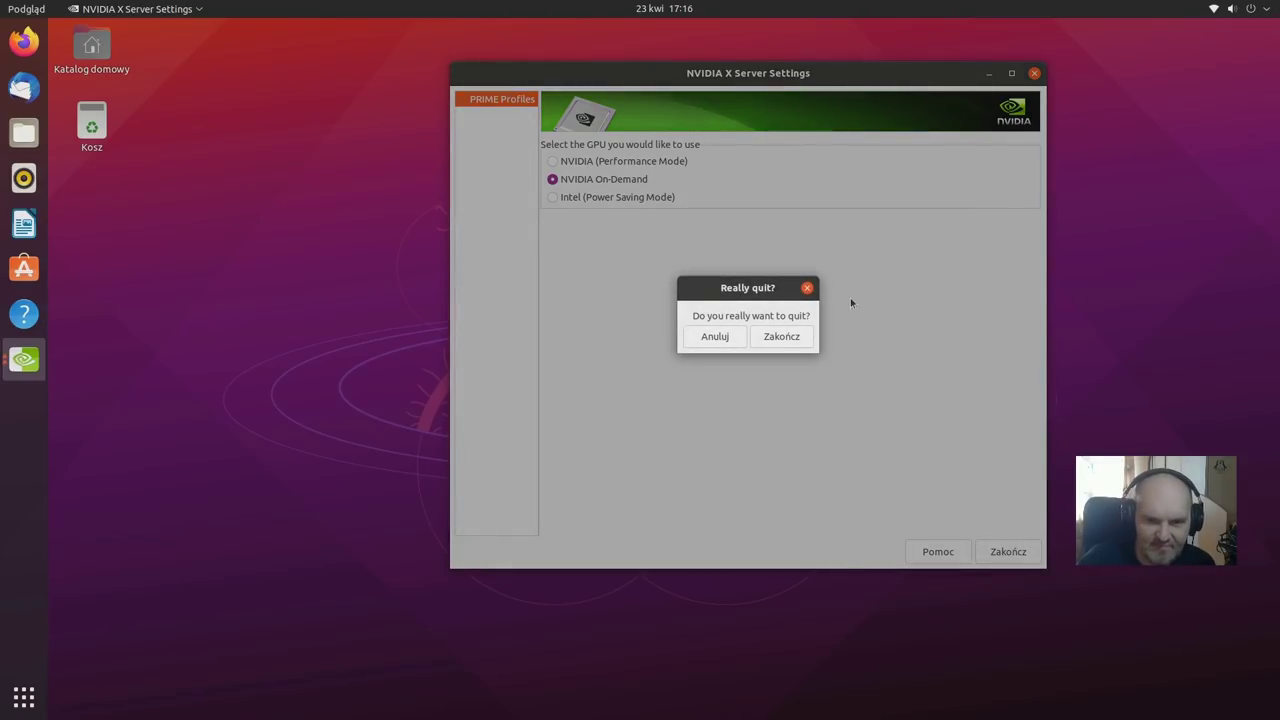
{"action": "left_click", "coordinate": [771, 342]}
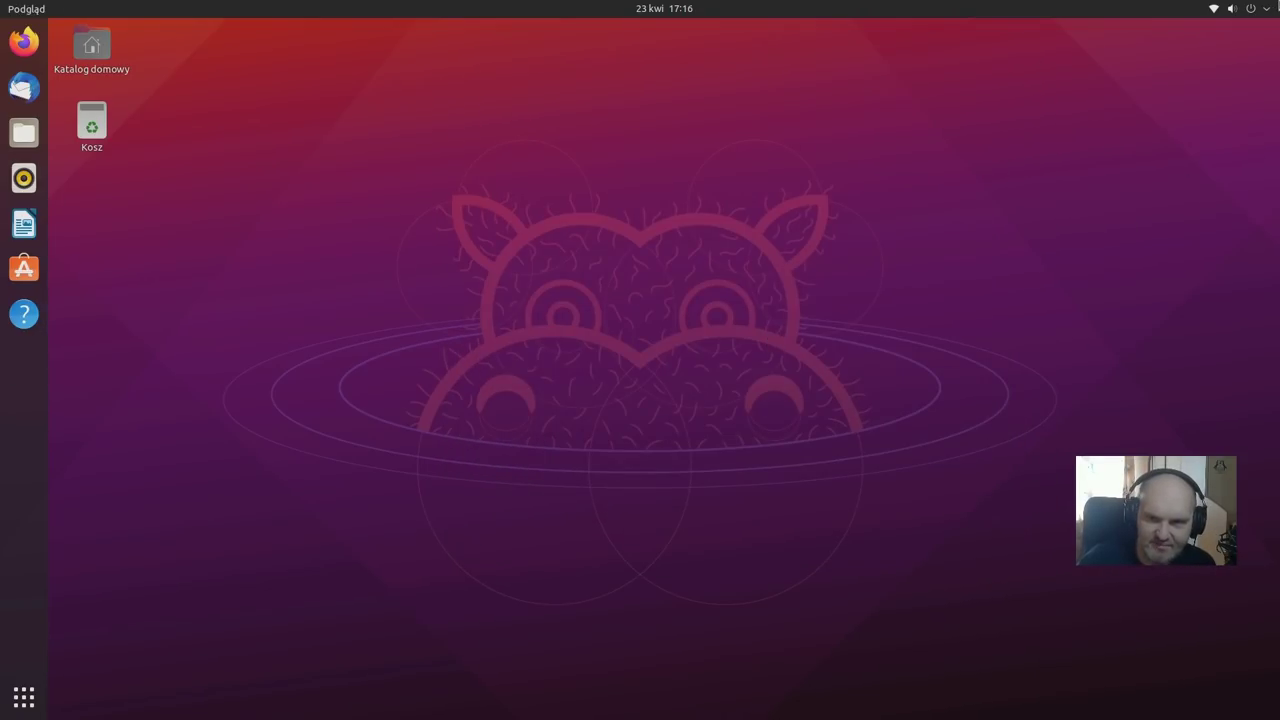
{"action": "left_click", "coordinate": [1274, 10]}
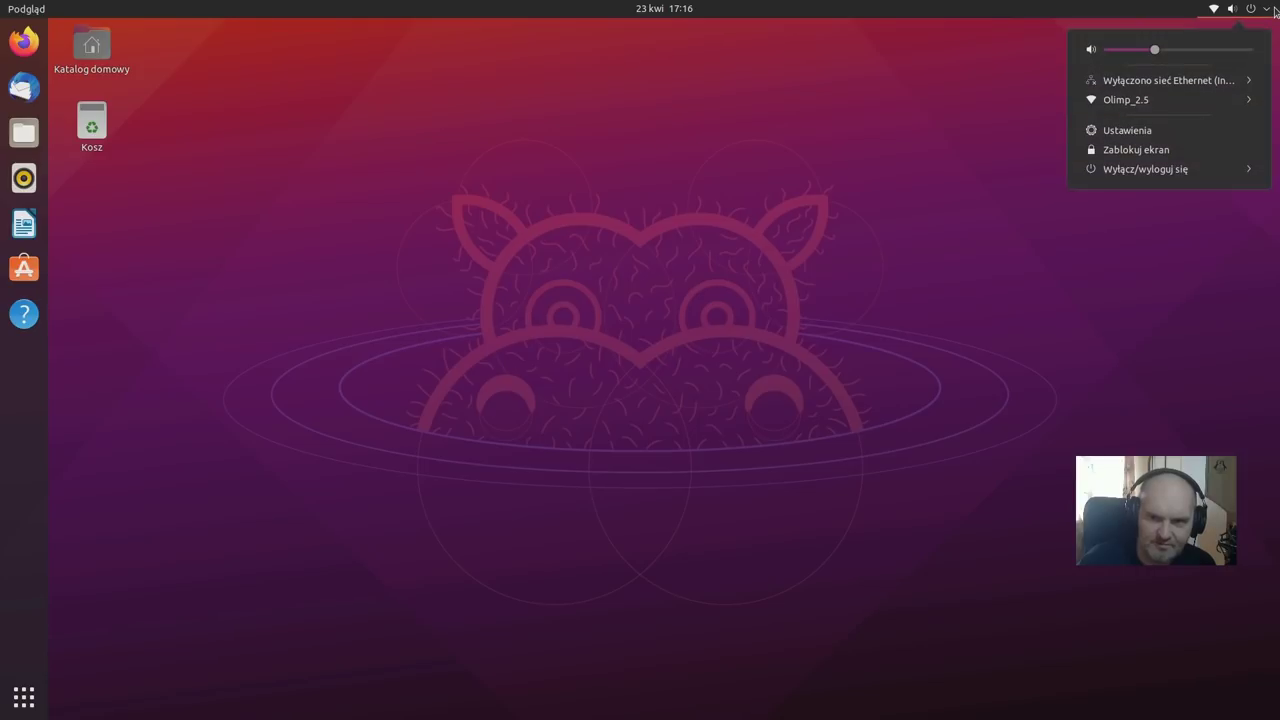
{"action": "left_click", "coordinate": [1150, 170]}
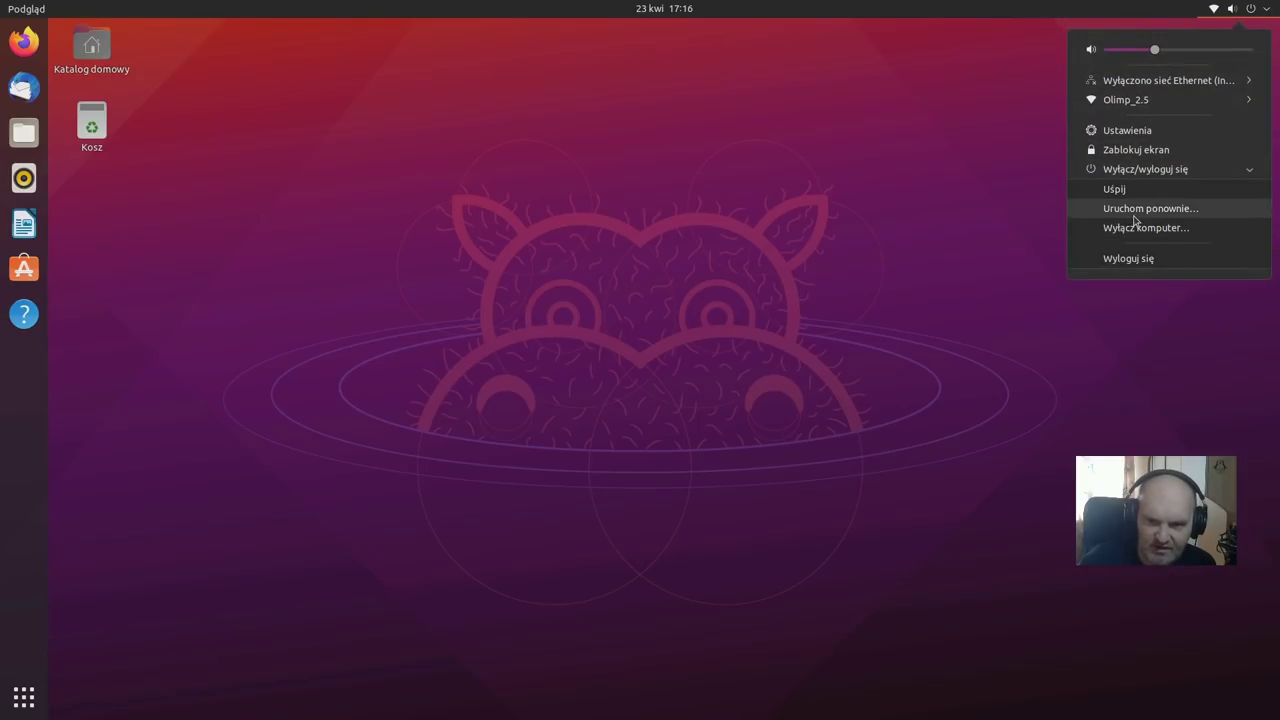
{"action": "left_click", "coordinate": [1136, 219]}
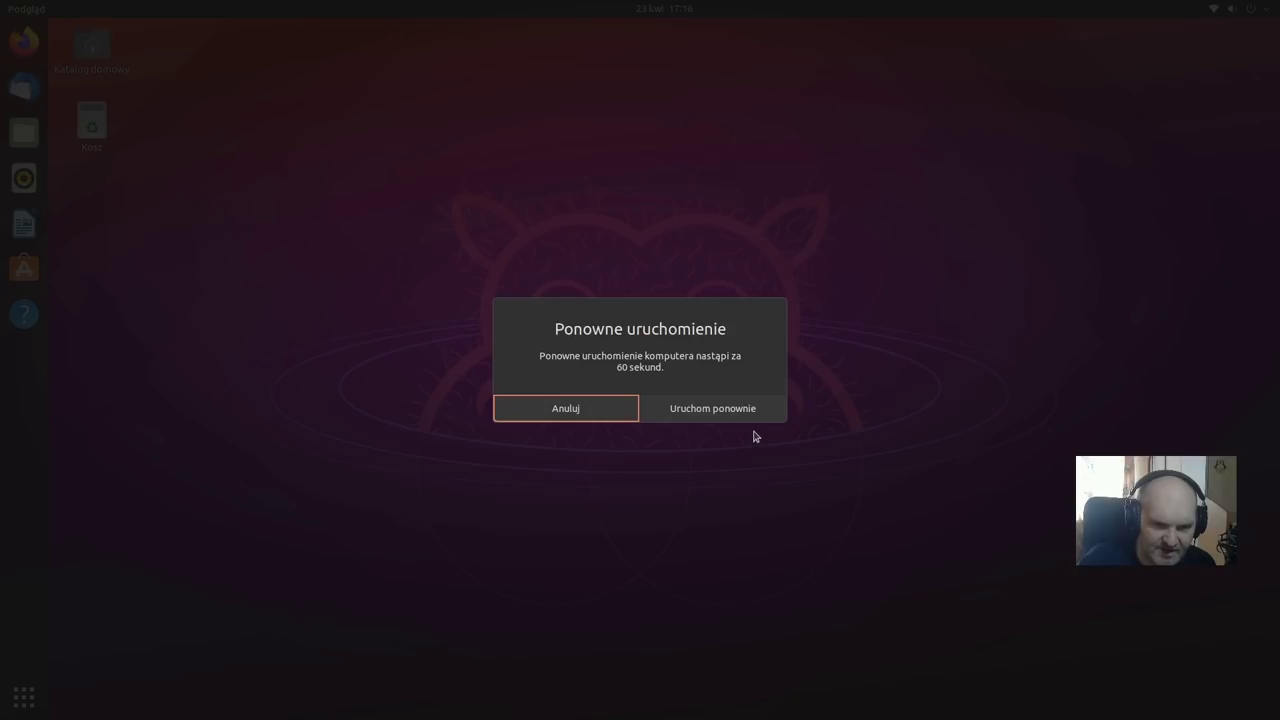
{"action": "left_click", "coordinate": [749, 409]}
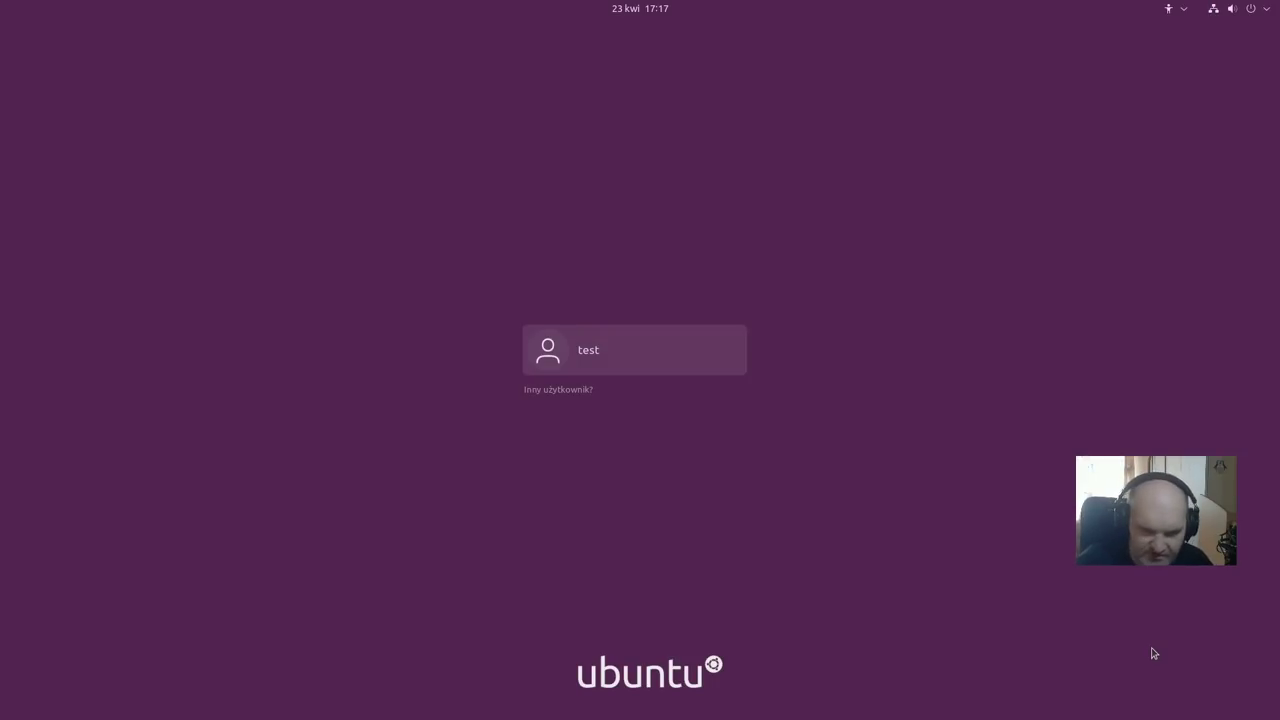
Step: Log in to the test account with the account password and close the system information window
{"action": "left_click", "coordinate": [631, 372]}
{"action": "type", "text": "*****"}
{"action": "key", "text": "Return"}
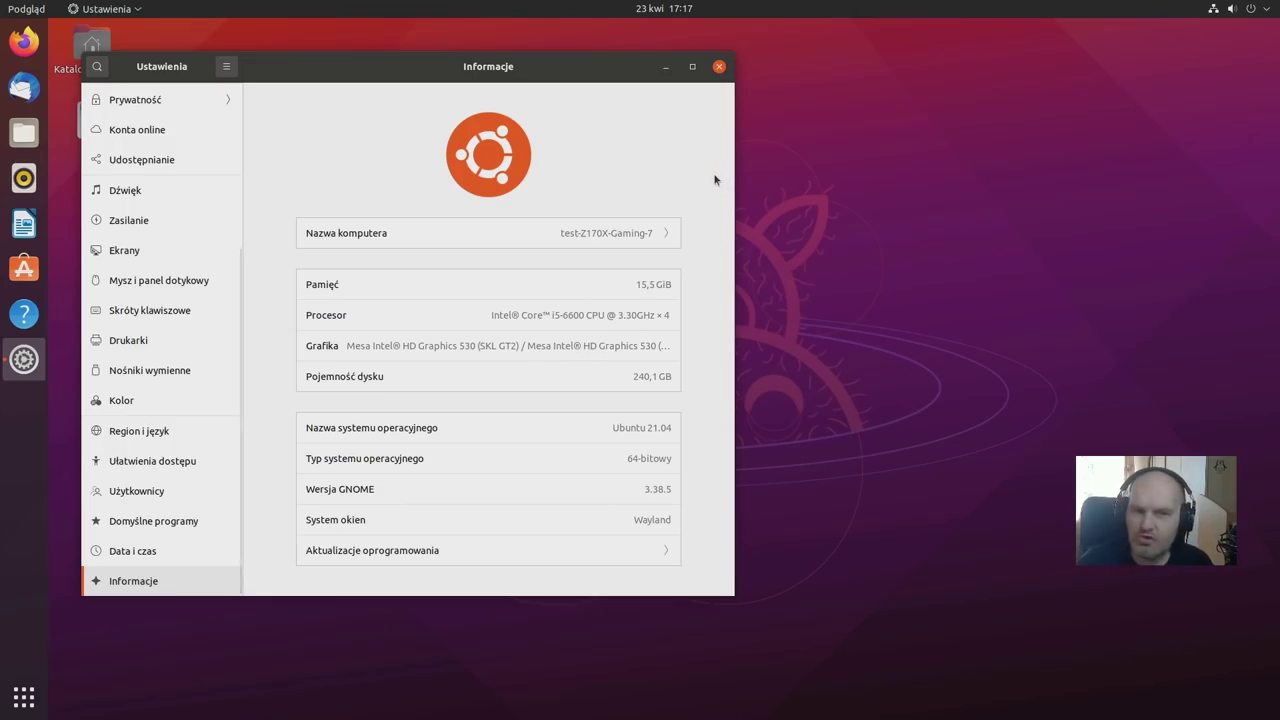
{"action": "left_click", "coordinate": [719, 66]}
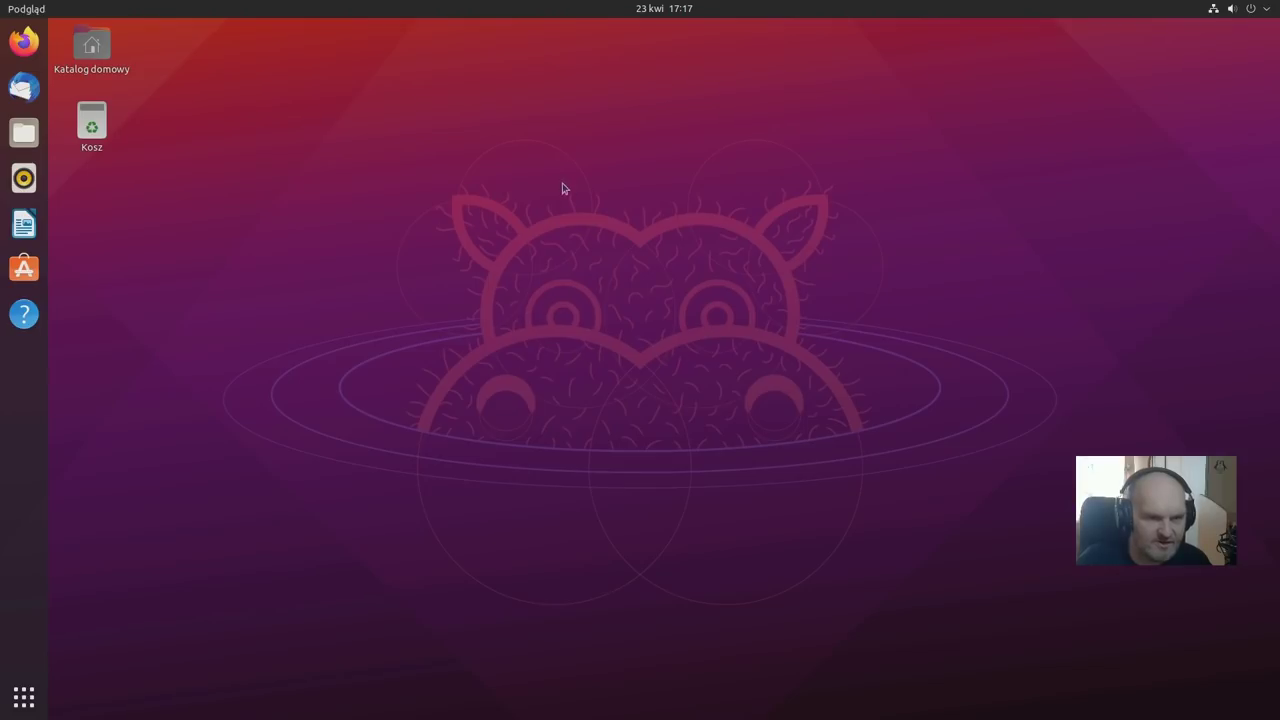
Step: Search for "nv", open NVIDIA X Server Settings to check the selected GPU profile, and quit it
{"action": "key", "text": "super"}
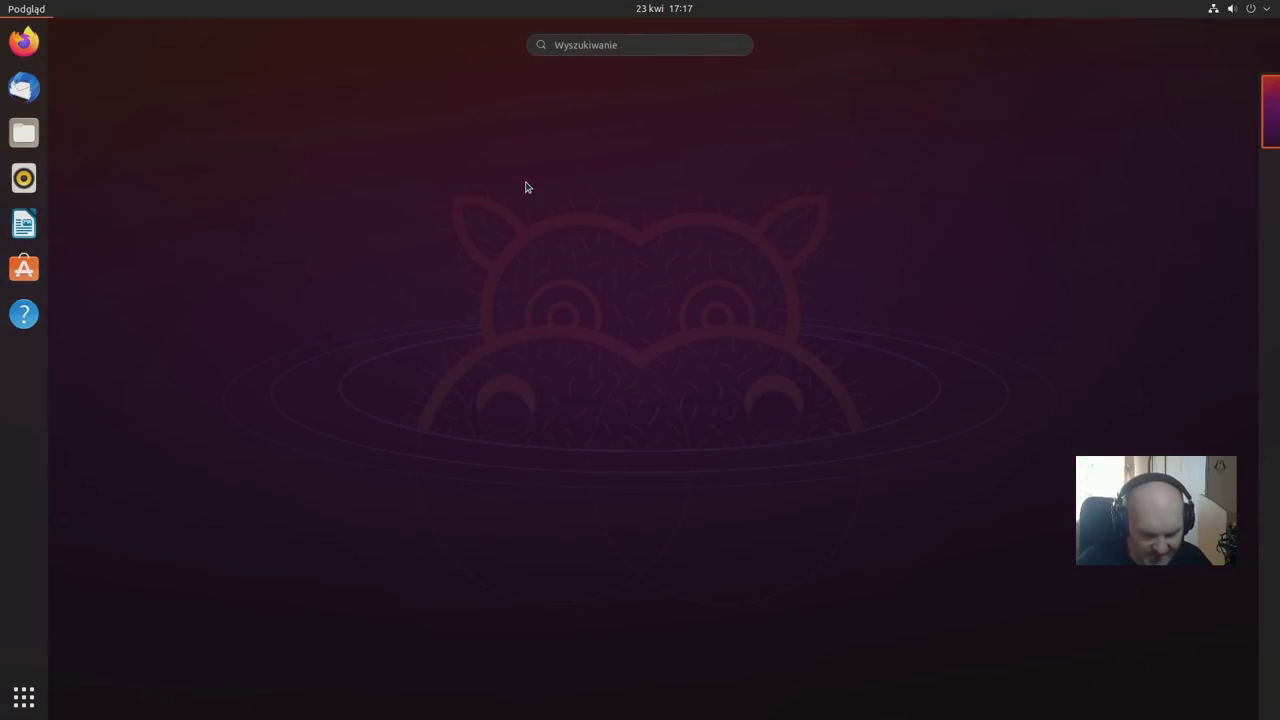
{"action": "type", "text": "nv"}
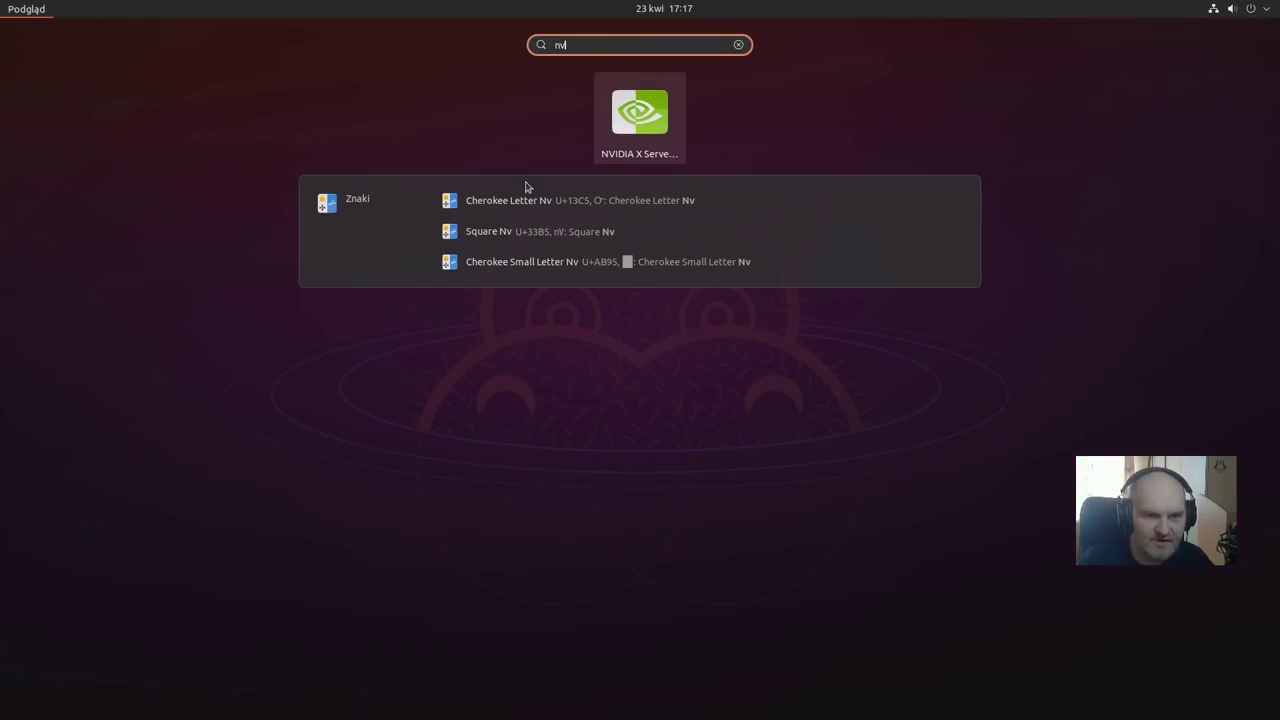
{"action": "left_click", "coordinate": [650, 146]}
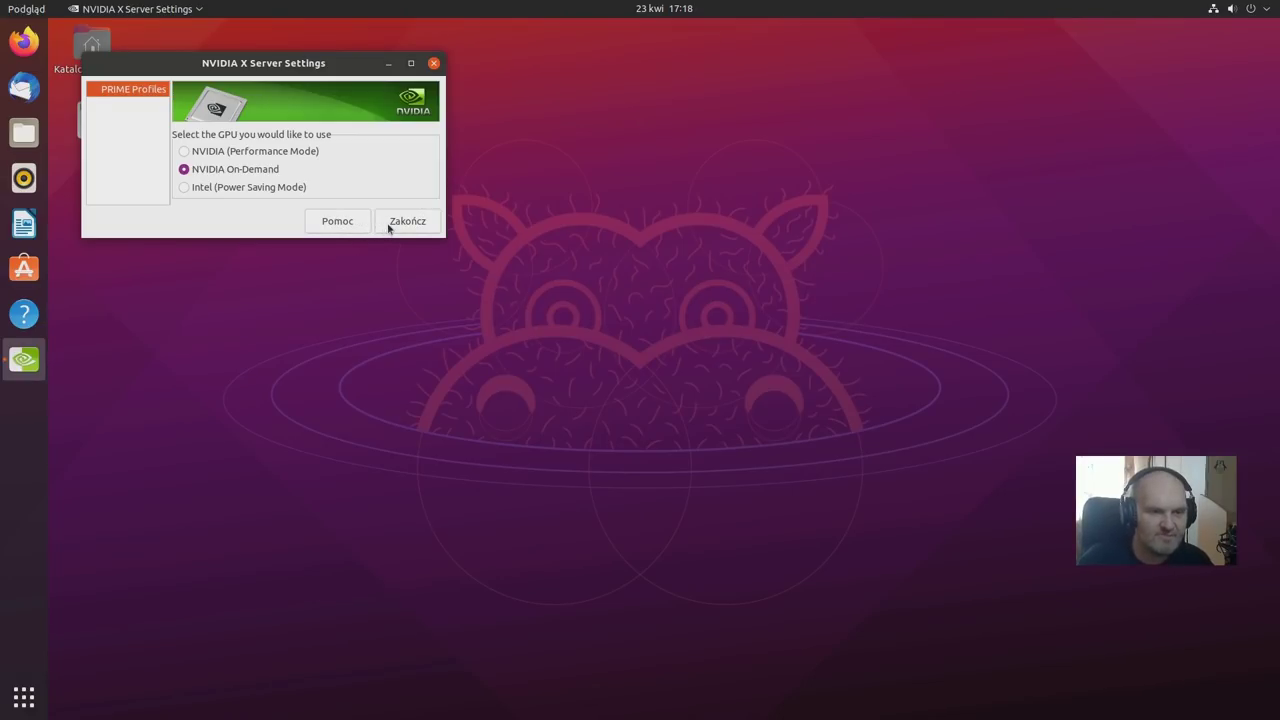
{"action": "left_click", "coordinate": [389, 225]}
{"action": "left_click", "coordinate": [296, 167]}
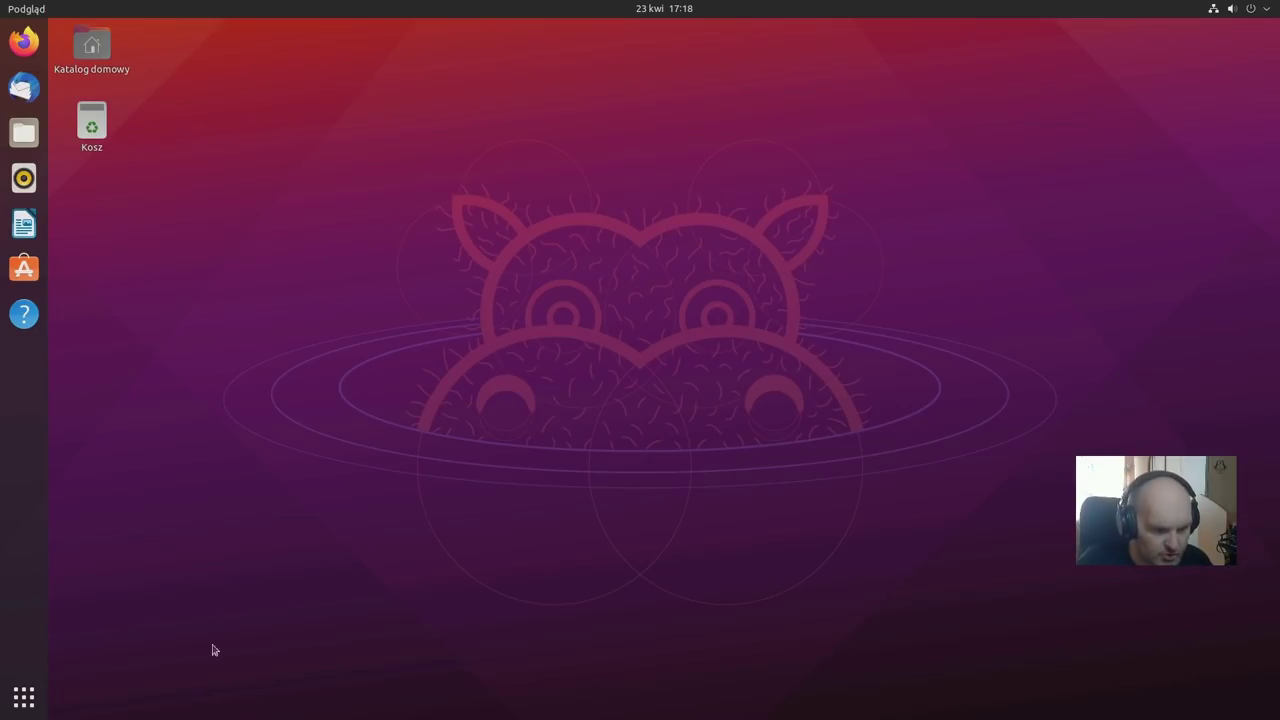
Step: Browse the installed applications, open Monitor systemu near the middle of the desktop, and show its Zasoby view
{"action": "left_click", "coordinate": [24, 697]}
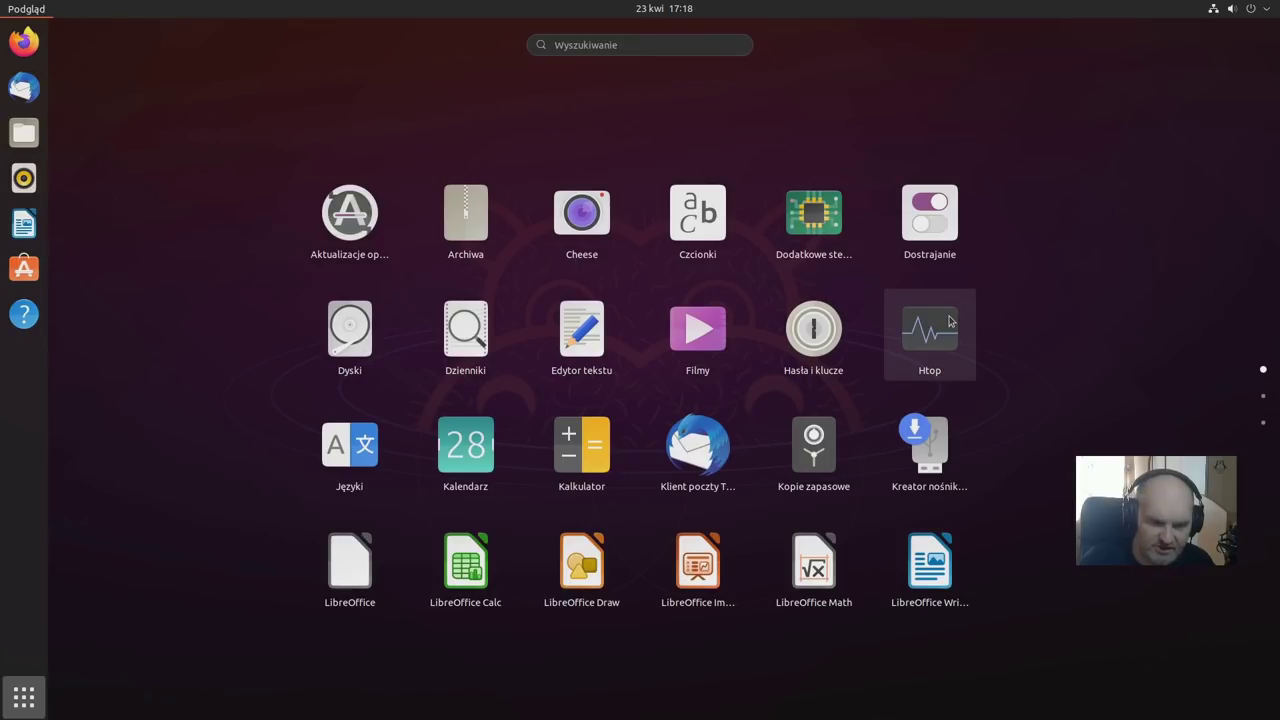
{"action": "scroll", "coordinate": [716, 400], "scroll_direction": "down", "scroll_amount": 2}
{"action": "scroll", "coordinate": [718, 406], "scroll_direction": "up", "scroll_amount": 1}
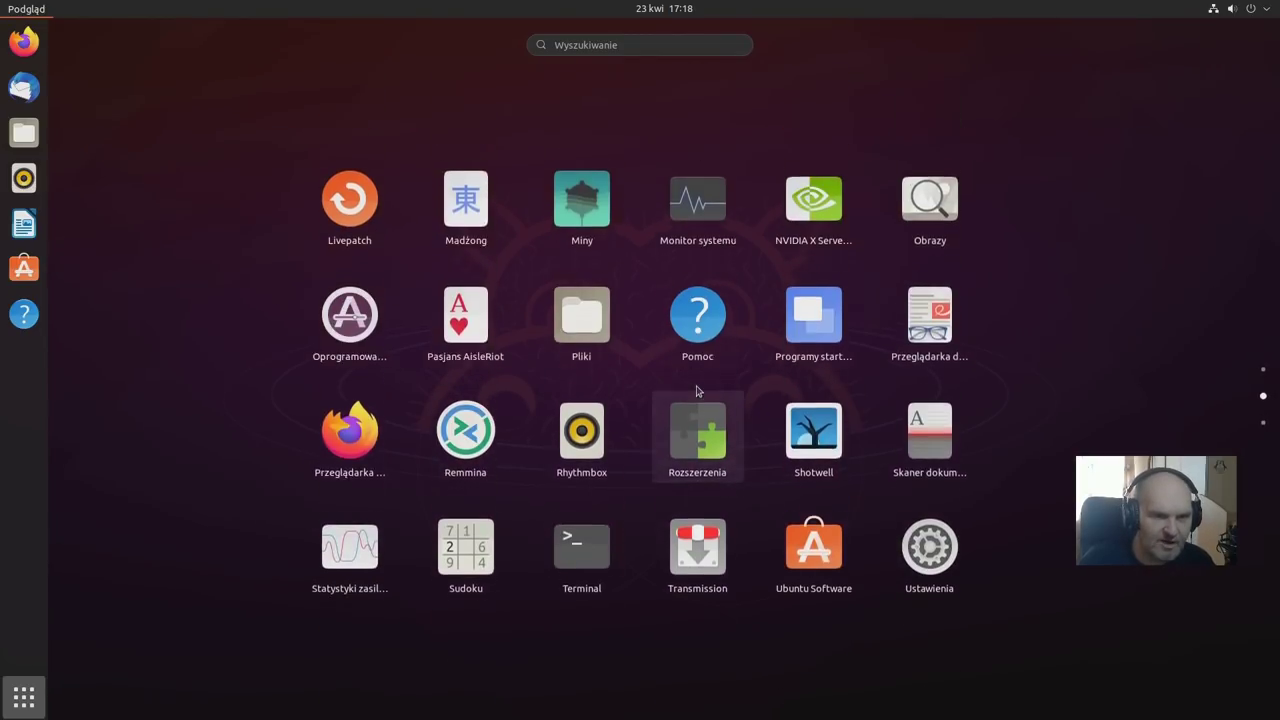
{"action": "scroll", "coordinate": [690, 325], "scroll_direction": "up", "scroll_amount": 1}
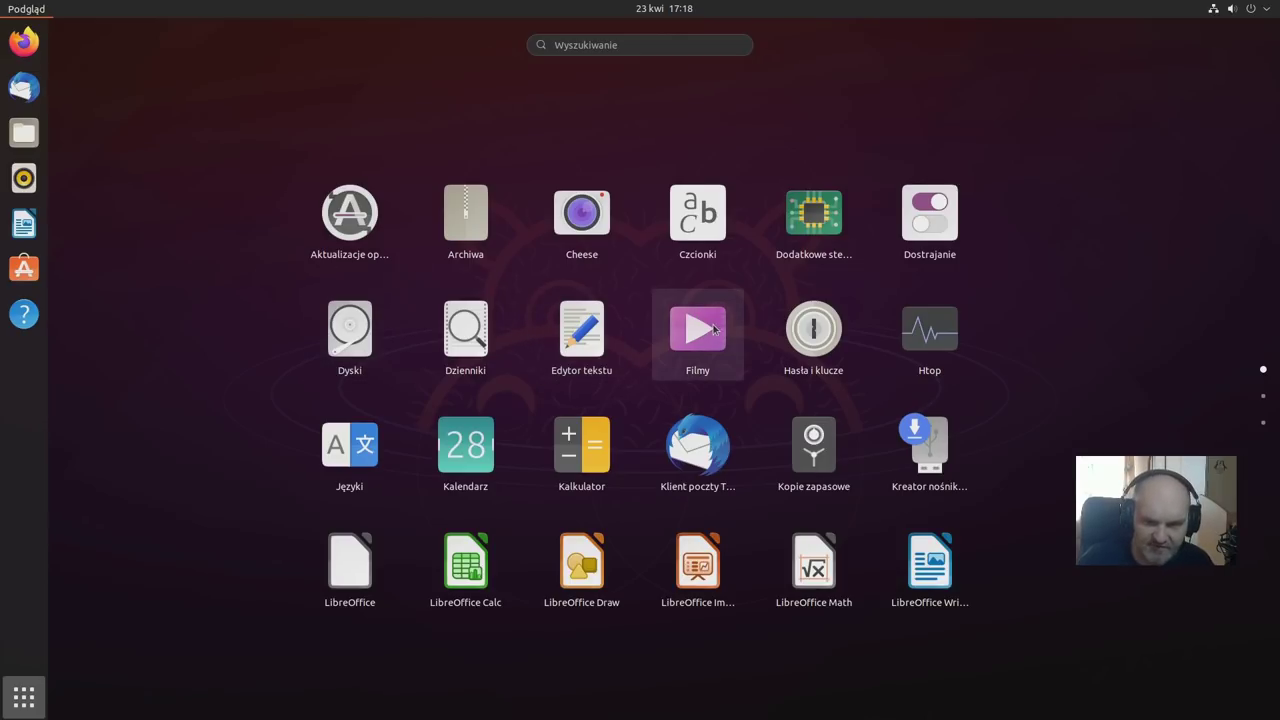
{"action": "scroll", "coordinate": [666, 400], "scroll_direction": "down", "scroll_amount": 2}
{"action": "scroll", "coordinate": [660, 400], "scroll_direction": "up", "scroll_amount": 1}
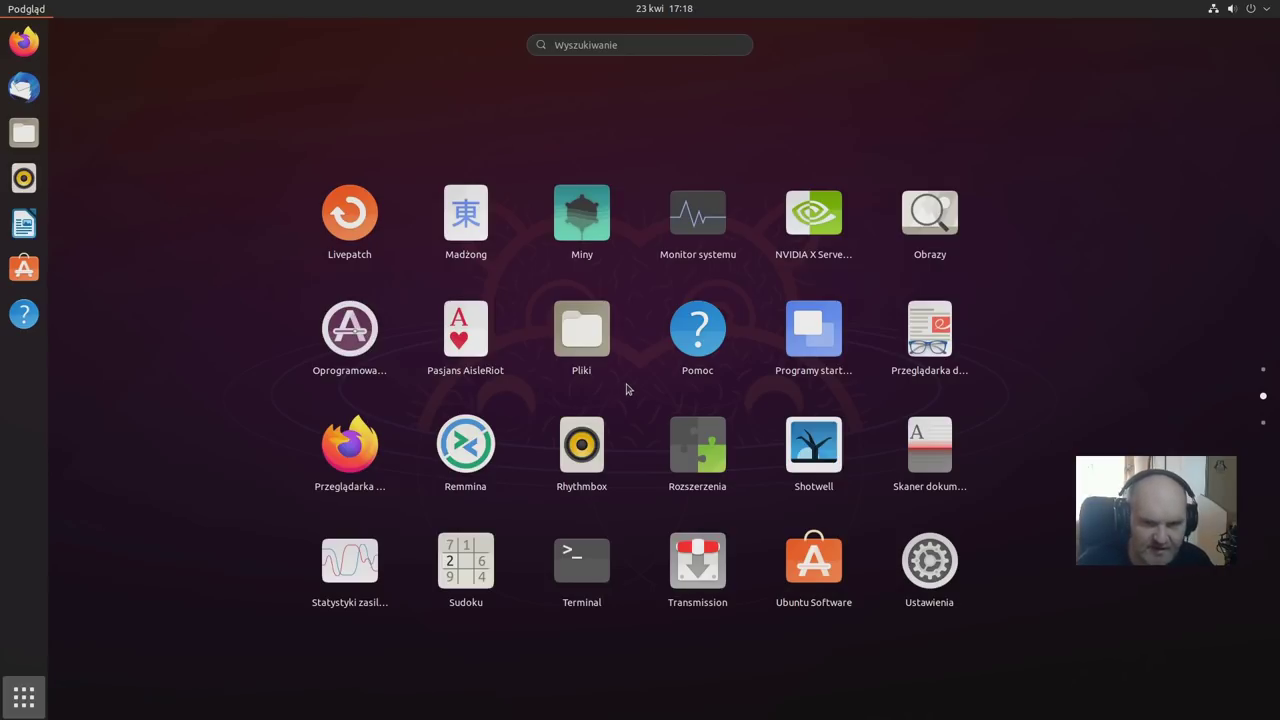
{"action": "left_click", "coordinate": [702, 224]}
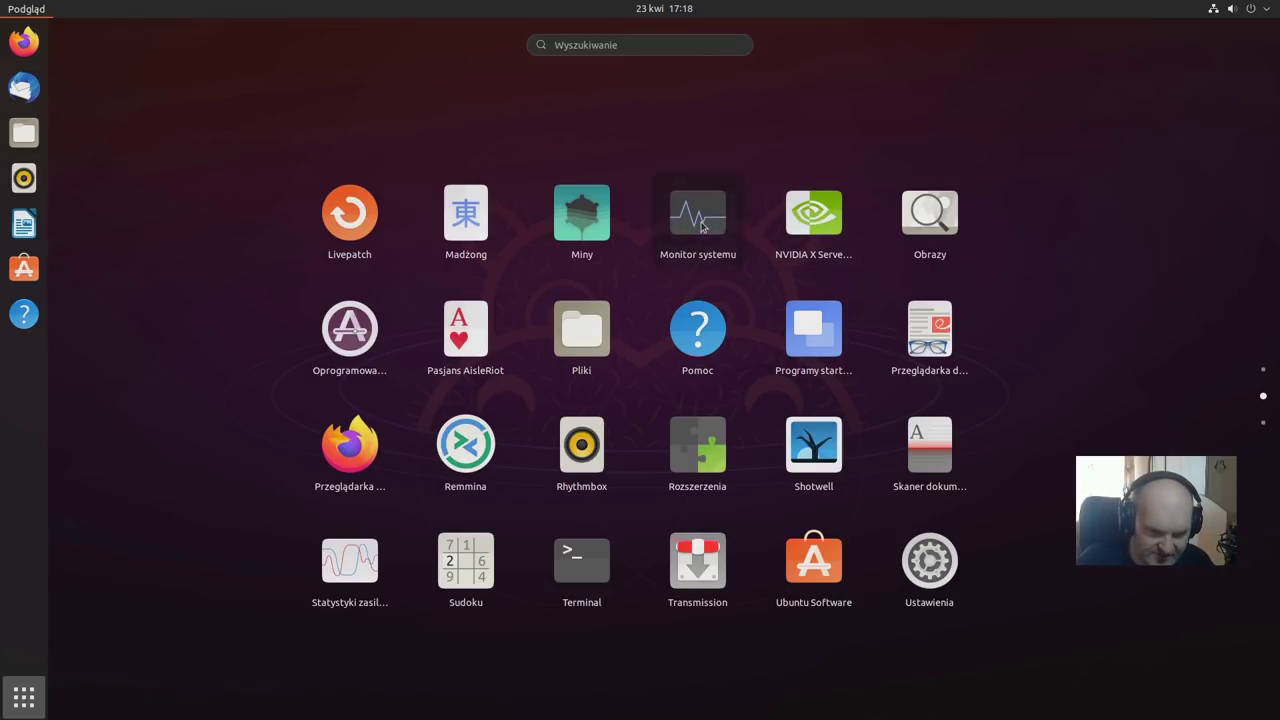
{"action": "left_click_drag", "start_coordinate": [335, 72], "coordinate": [466, 136]}
{"action": "left_click", "coordinate": [630, 140]}
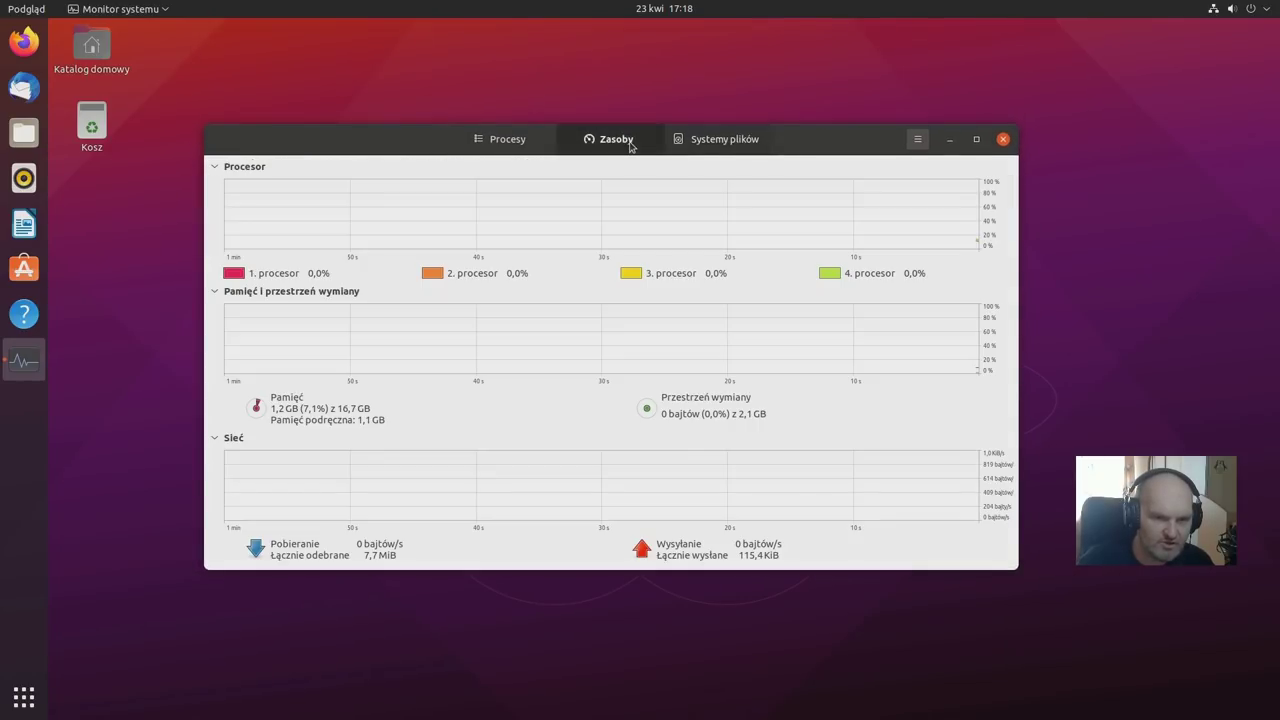
Step: Check the version information and the process list in Monitor systemu, and close its window
{"action": "left_click", "coordinate": [917, 139]}
{"action": "left_click", "coordinate": [880, 254]}
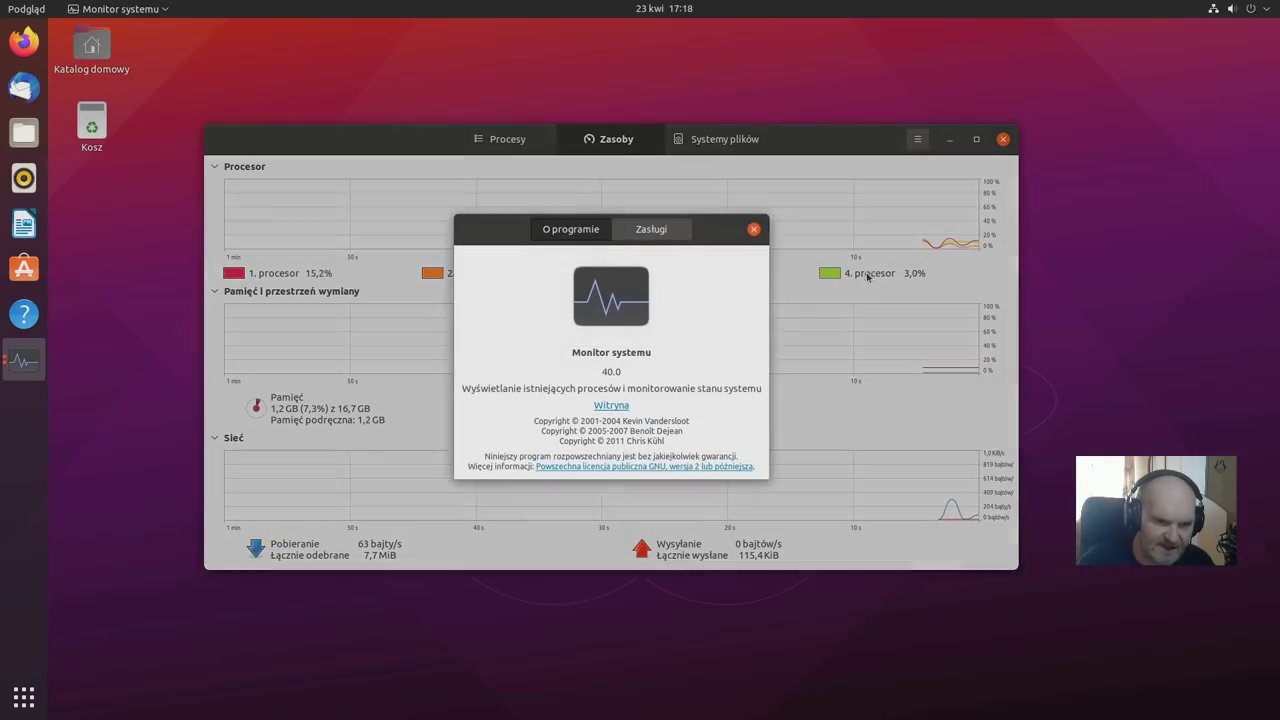
{"action": "left_click", "coordinate": [754, 229]}
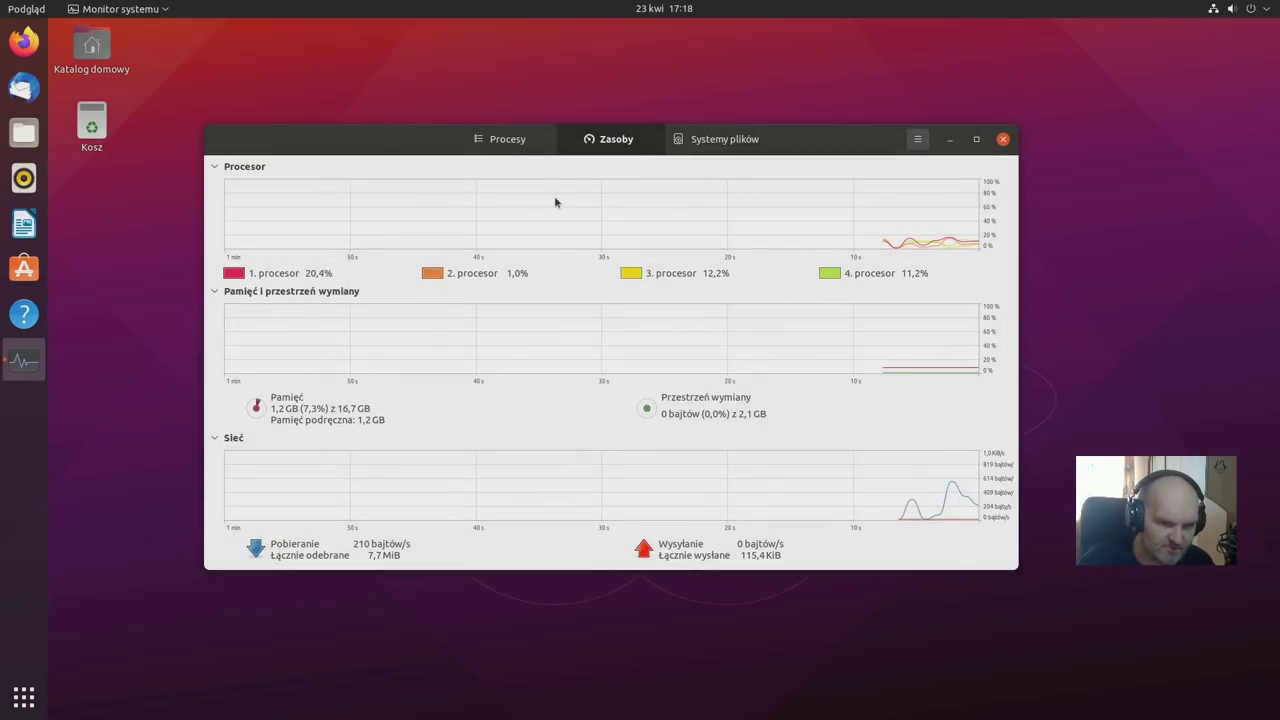
{"action": "left_click", "coordinate": [527, 142]}
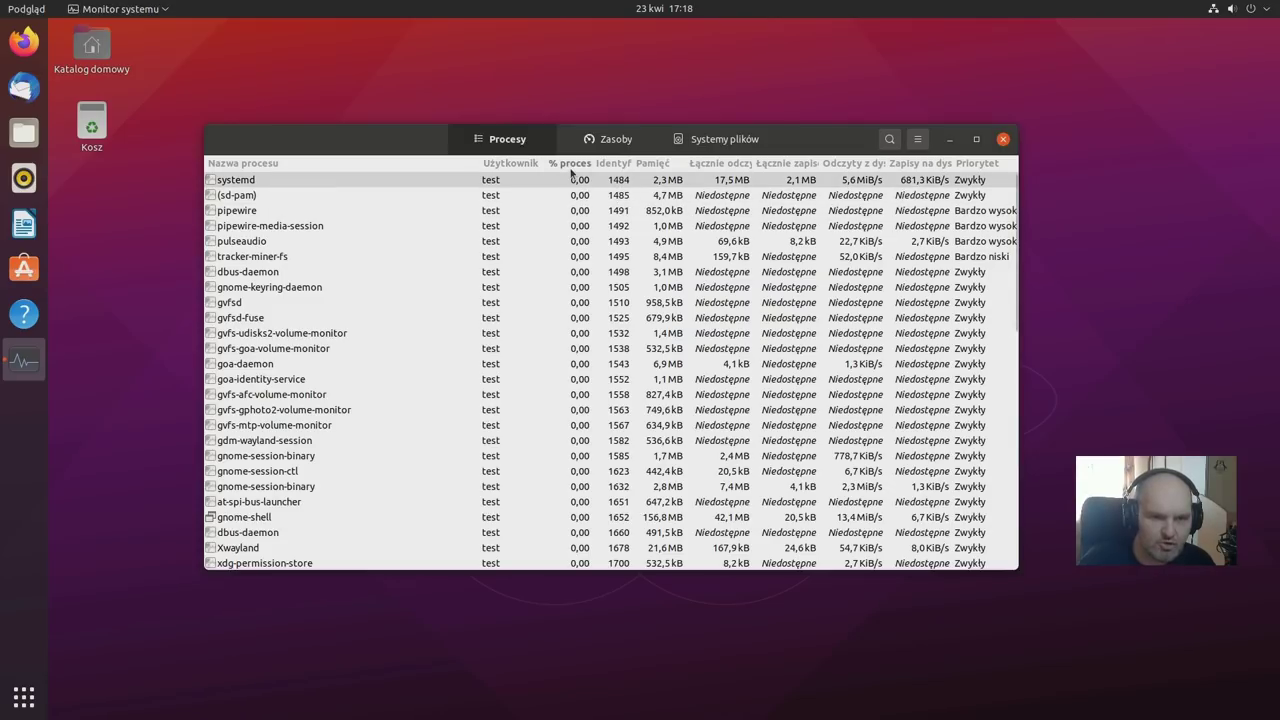
{"action": "left_click", "coordinate": [1003, 139]}
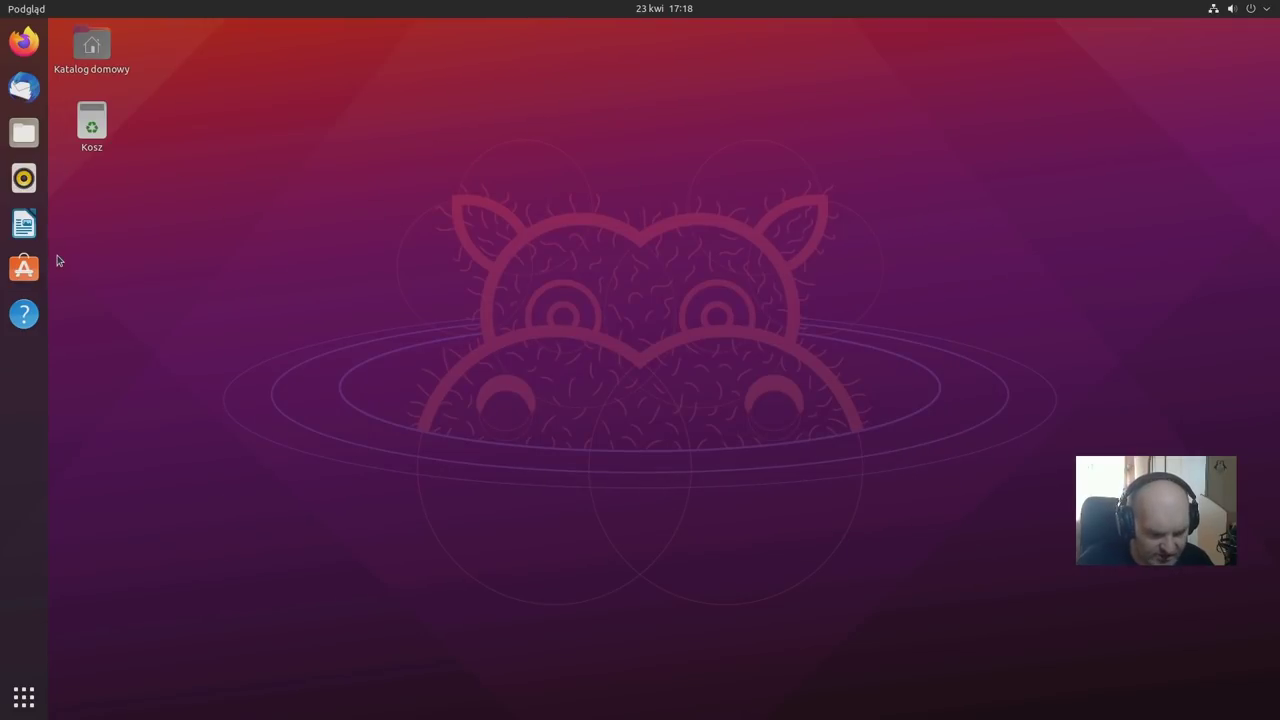
Step: Open a maximized Terminal, run neofetch, and enlarge the terminal text by four zoom levels
{"action": "key", "text": "ctrl+alt+t"}
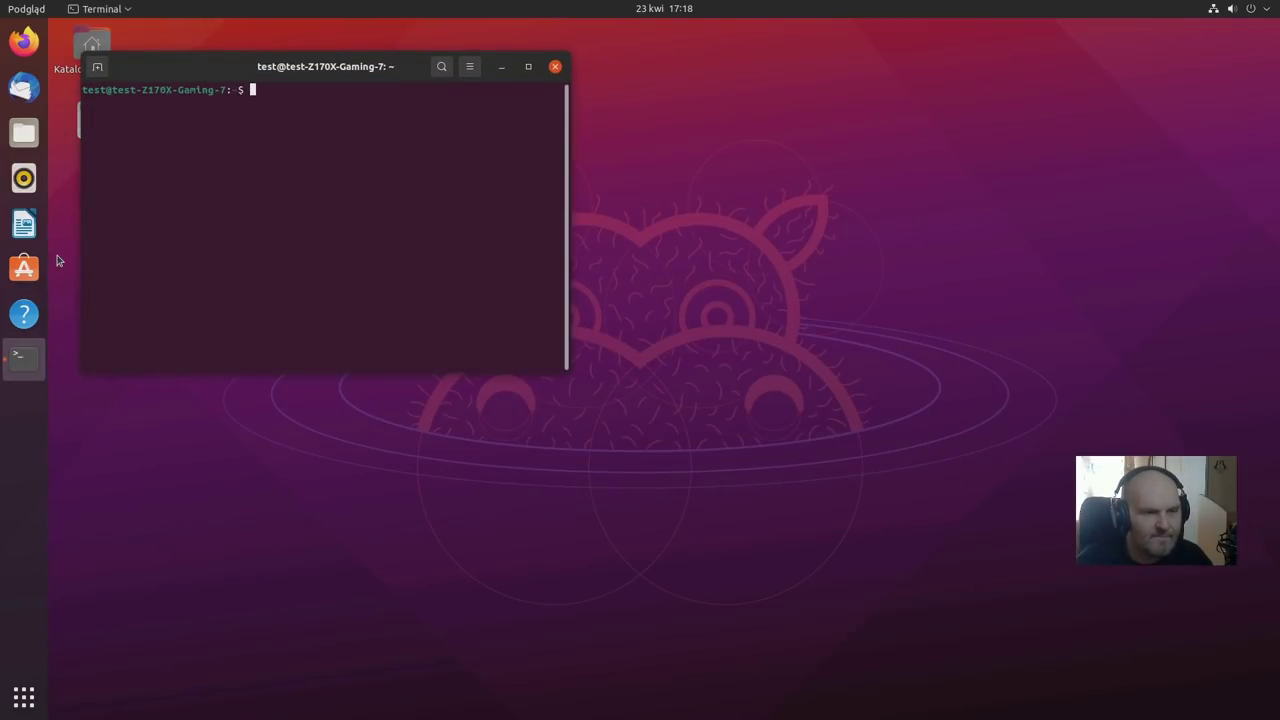
{"action": "left_click", "coordinate": [528, 67]}
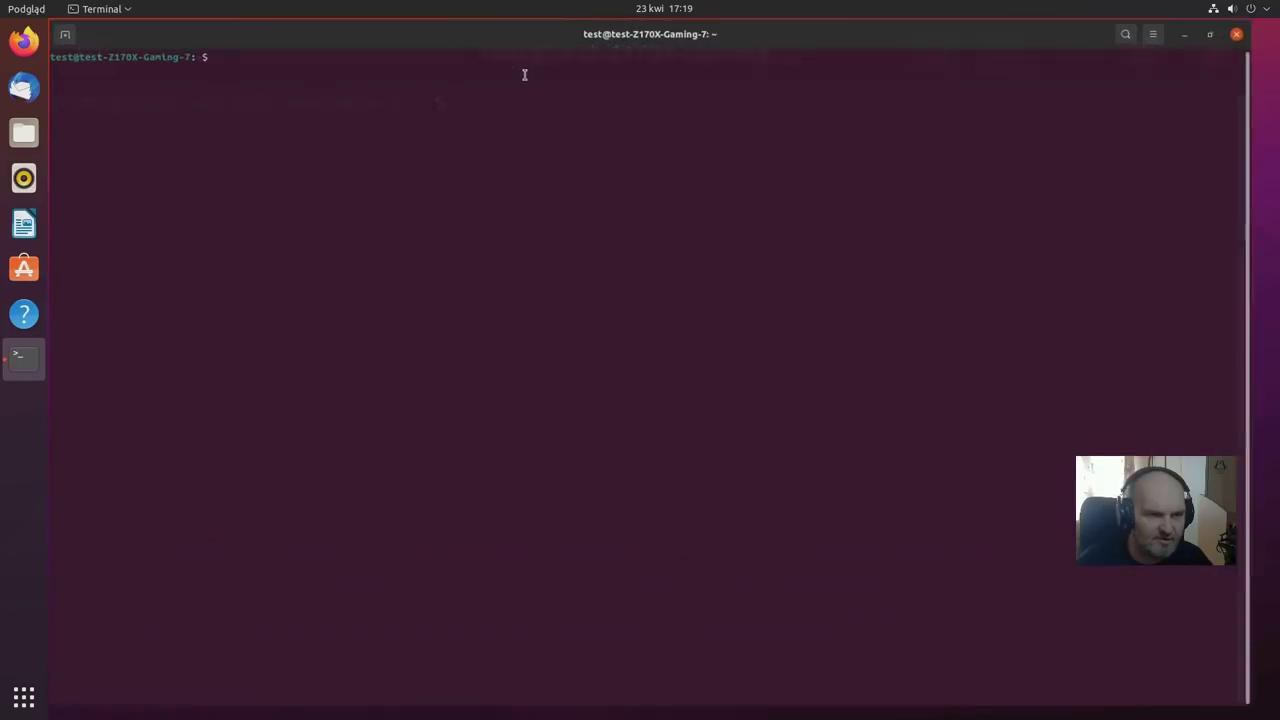
{"action": "type", "text": "neofetch"}
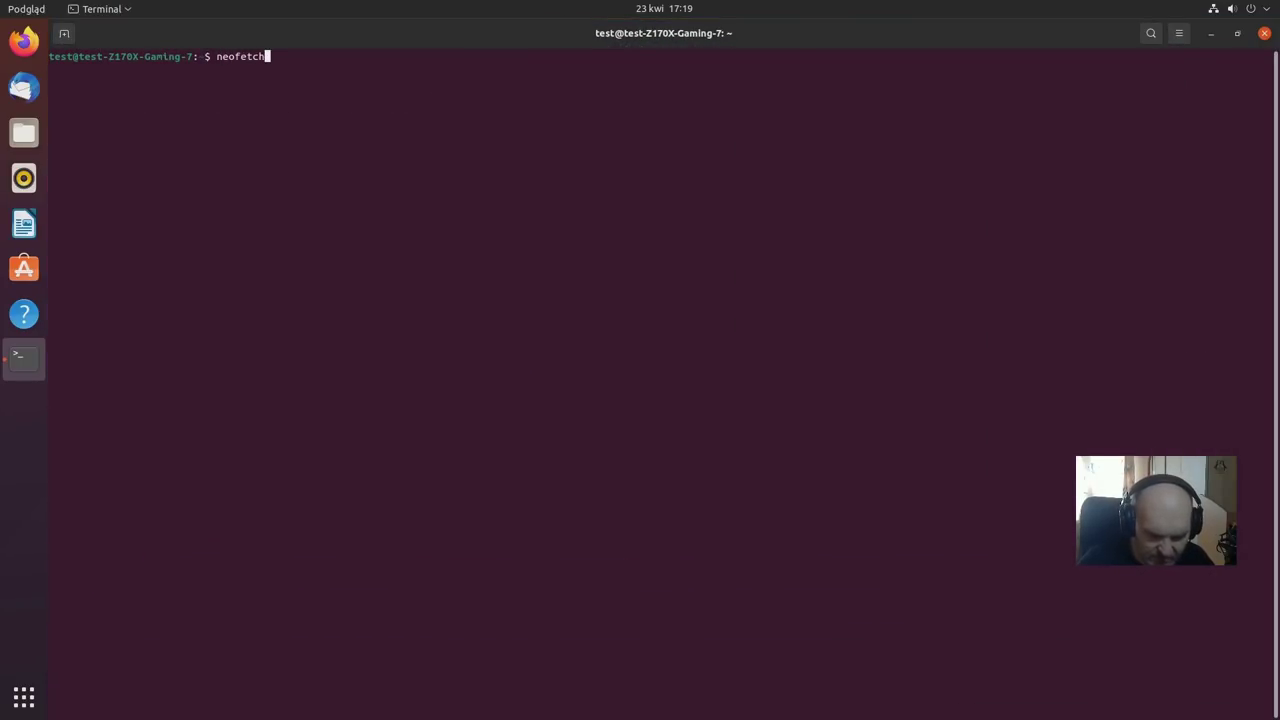
{"action": "key", "text": "Return"}
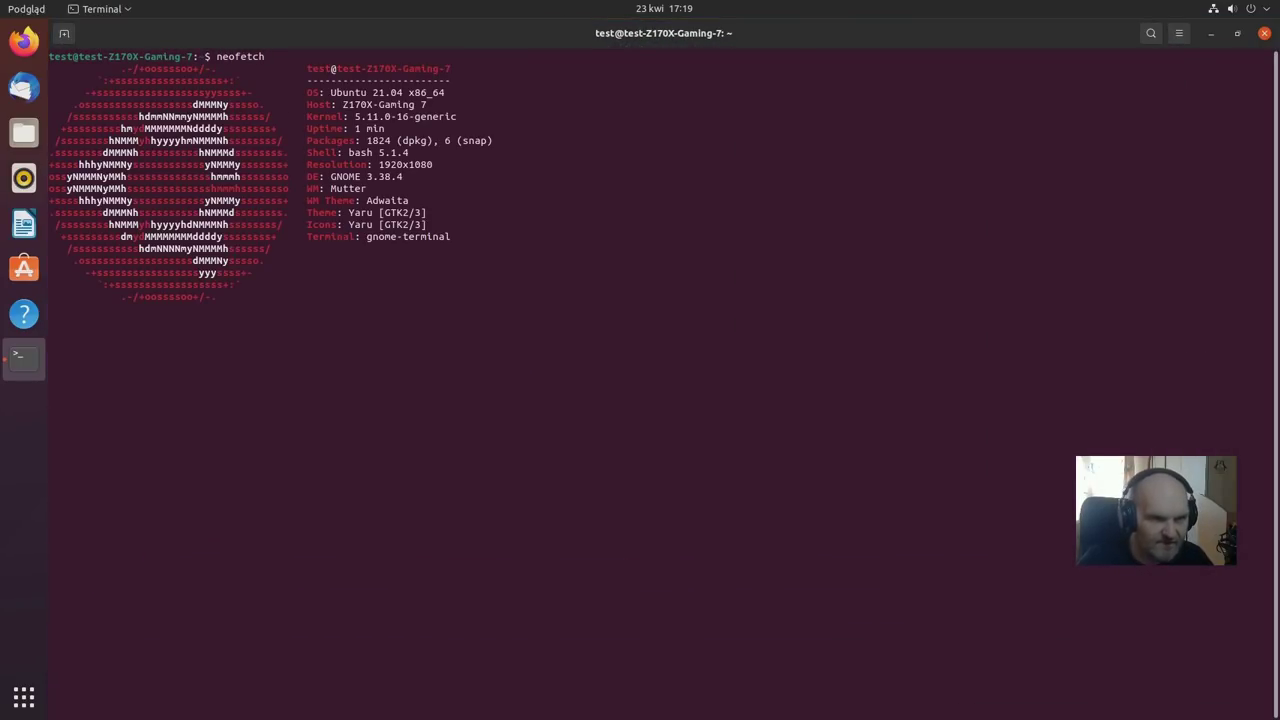
{"action": "key", "text": "ctrl+plus"}
{"action": "key", "text": "ctrl+plus"}
{"action": "key", "text": "ctrl+plus"}
{"action": "key", "text": "ctrl+plus"}
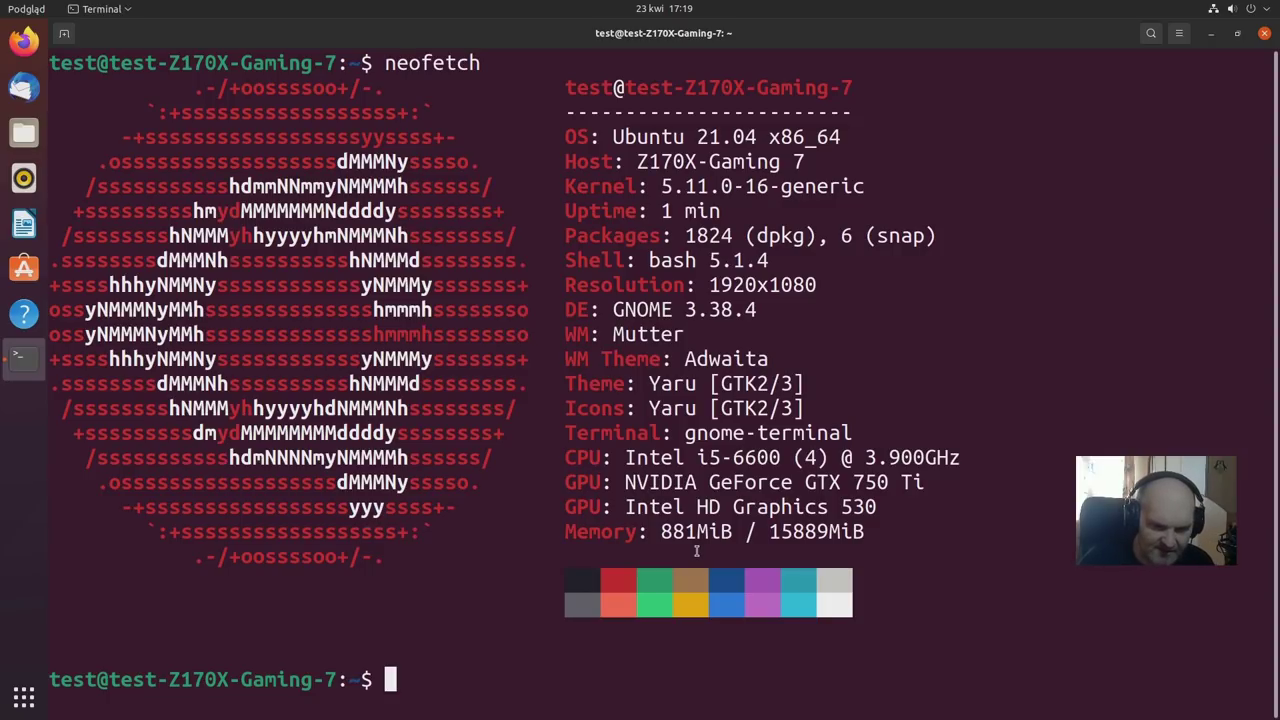
Step: Run df -h to check the disk space usage of the mounted file systems
{"action": "type", "text": "df -h"}
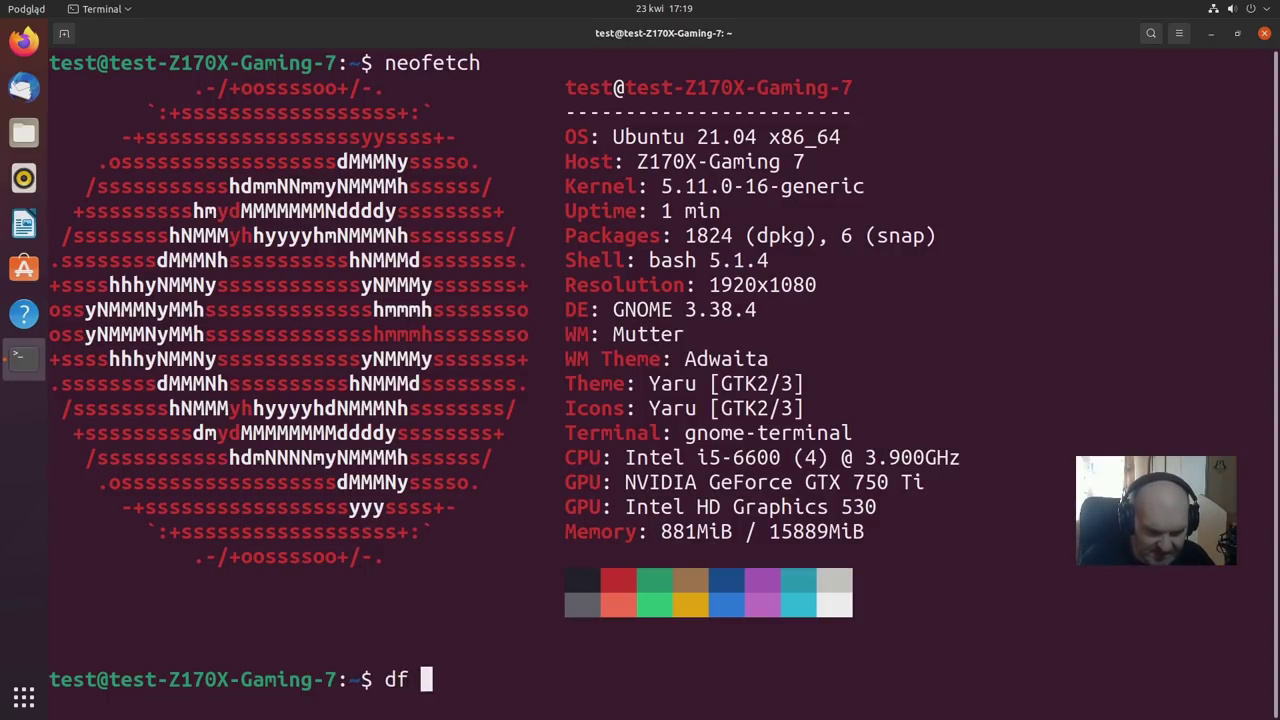
{"action": "key", "text": "Return"}
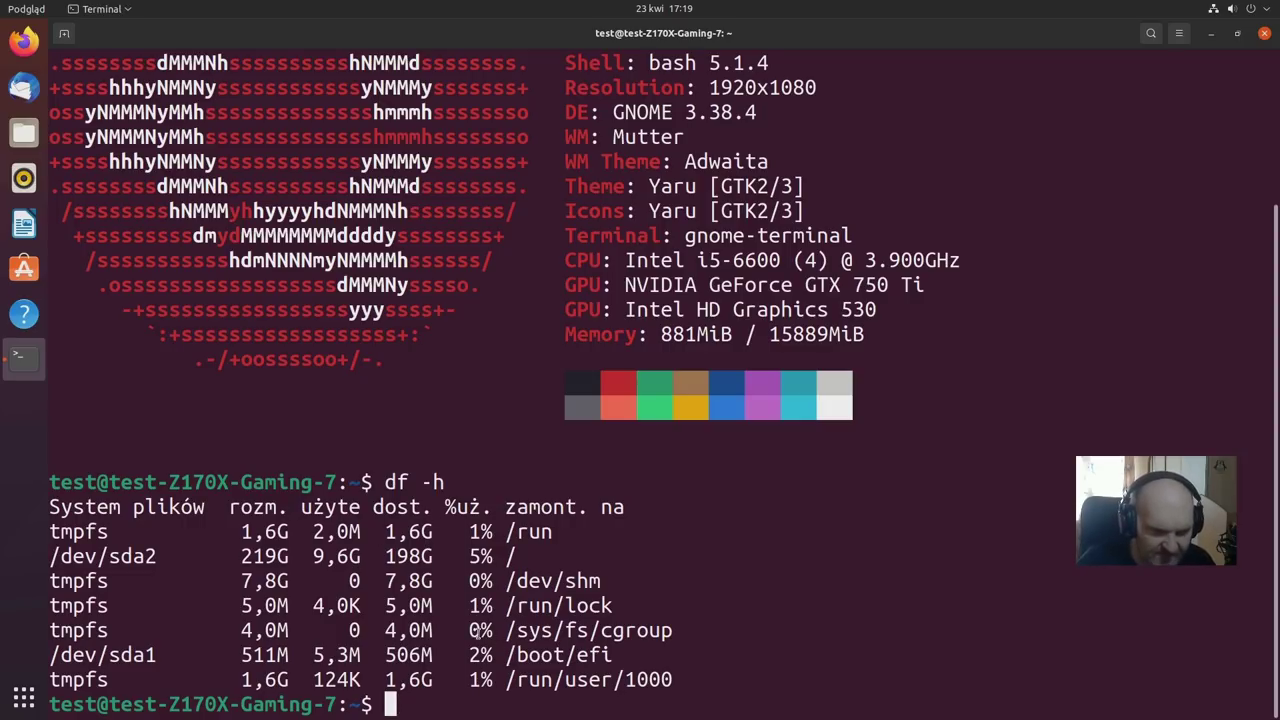
{"action": "scroll", "coordinate": [560, 460], "scroll_direction": "up", "scroll_amount": 3}
{"action": "scroll", "coordinate": [595, 318], "scroll_direction": "down", "scroll_amount": 3}
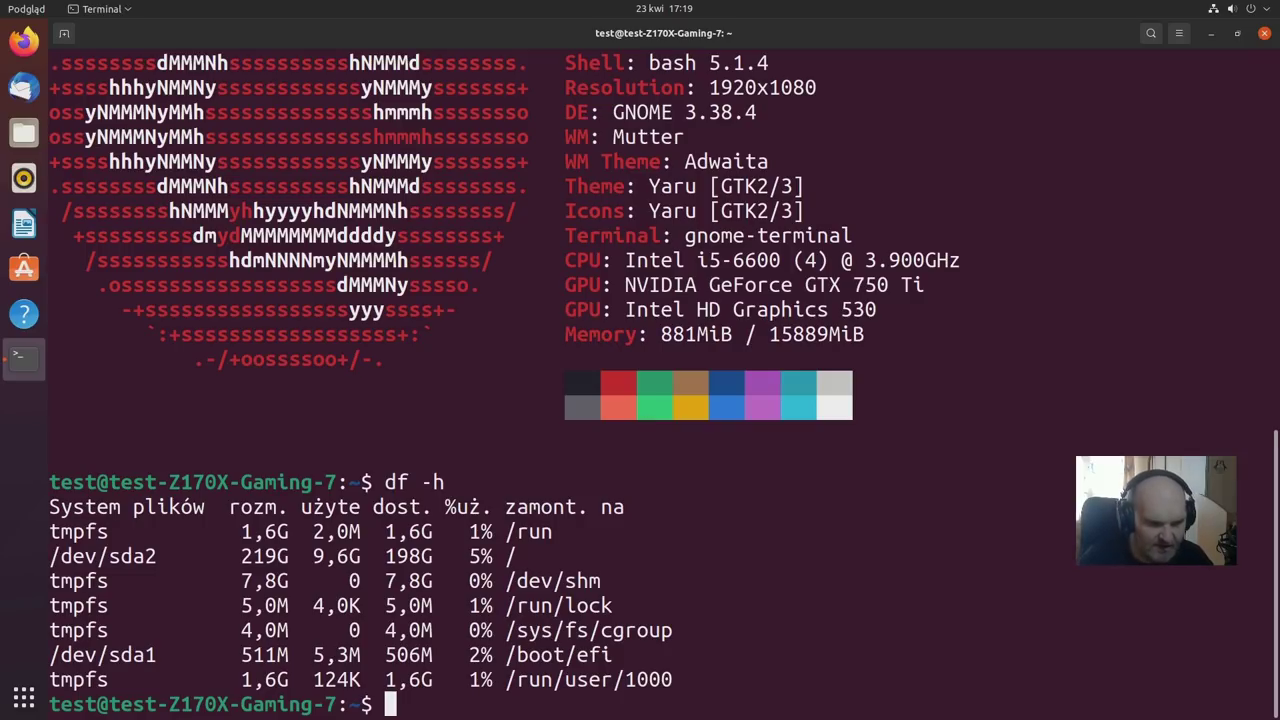
Step: Clear the terminal and run apt search pipewire to look up the PipeWire packages
{"action": "key", "text": "ctrl+l"}
{"action": "type", "text": ";"}
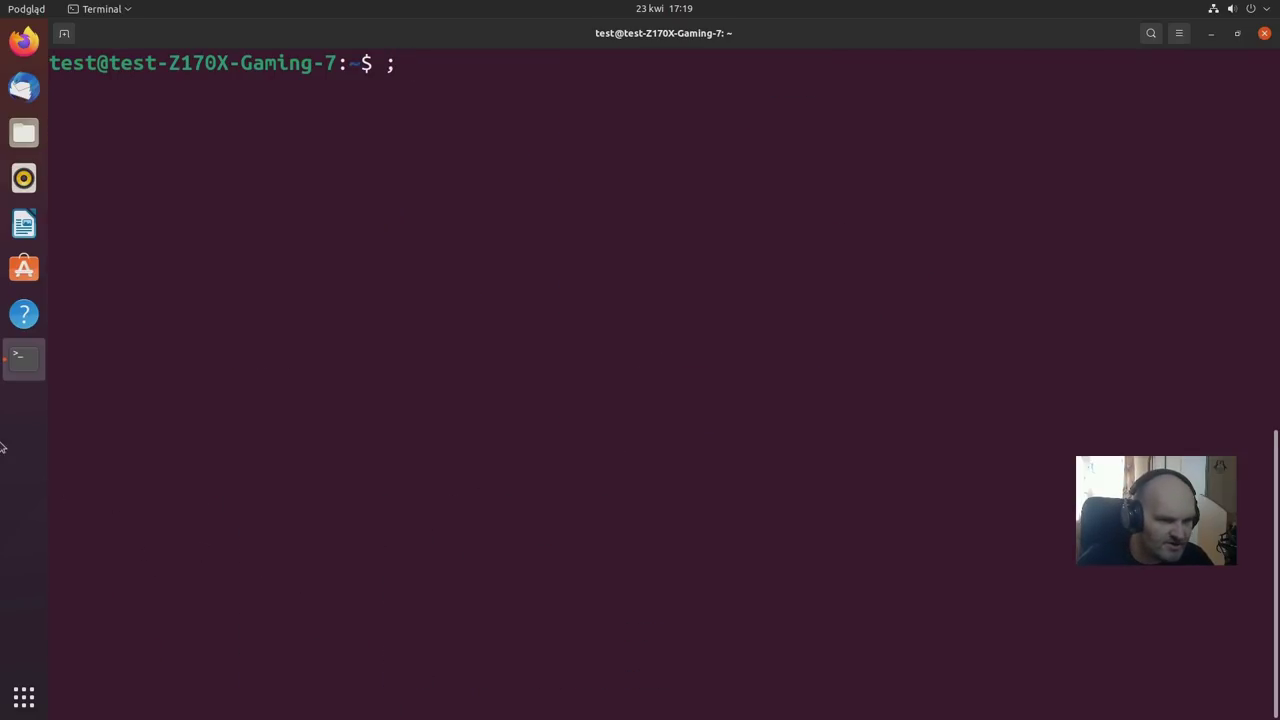
{"action": "type", "text": "apt"}
{"action": "key", "text": "BackSpace"}
{"action": "key", "text": "BackSpace"}
{"action": "key", "text": "BackSpace"}
{"action": "key", "text": "BackSpace"}
{"action": "type", "text": "apt pi"}
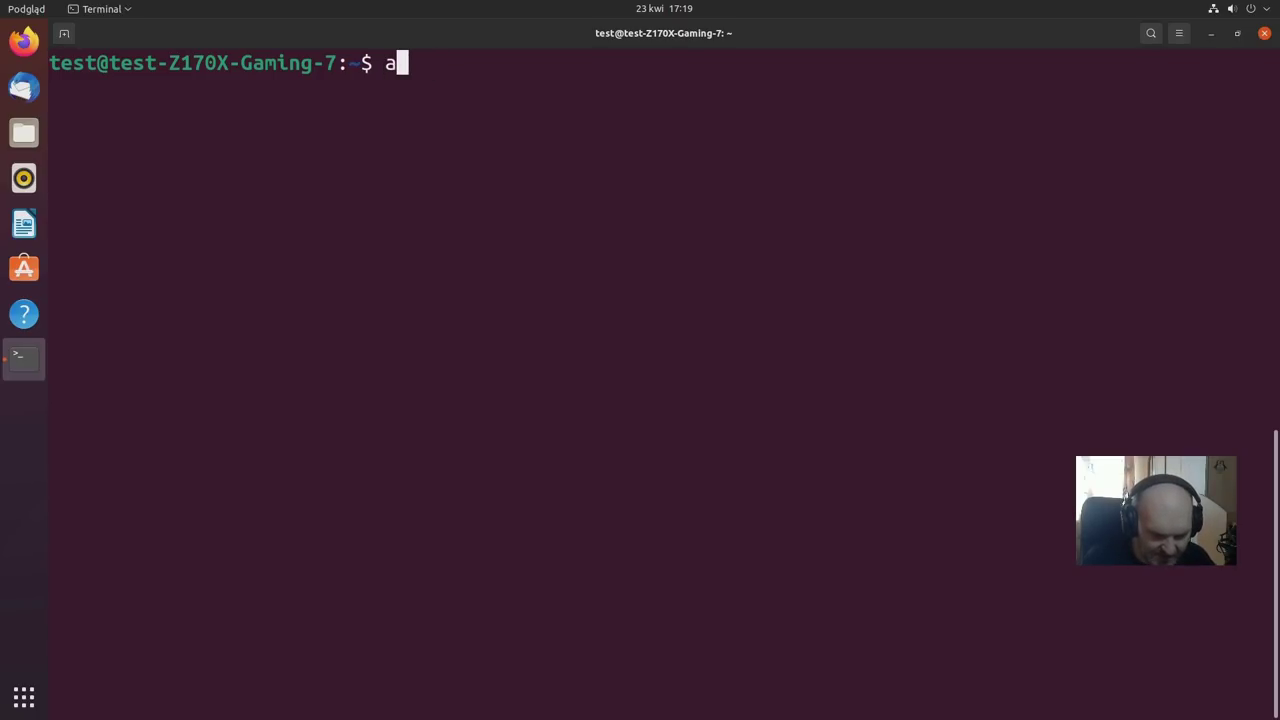
{"action": "key", "text": "BackSpace"}
{"action": "key", "text": "BackSpace"}
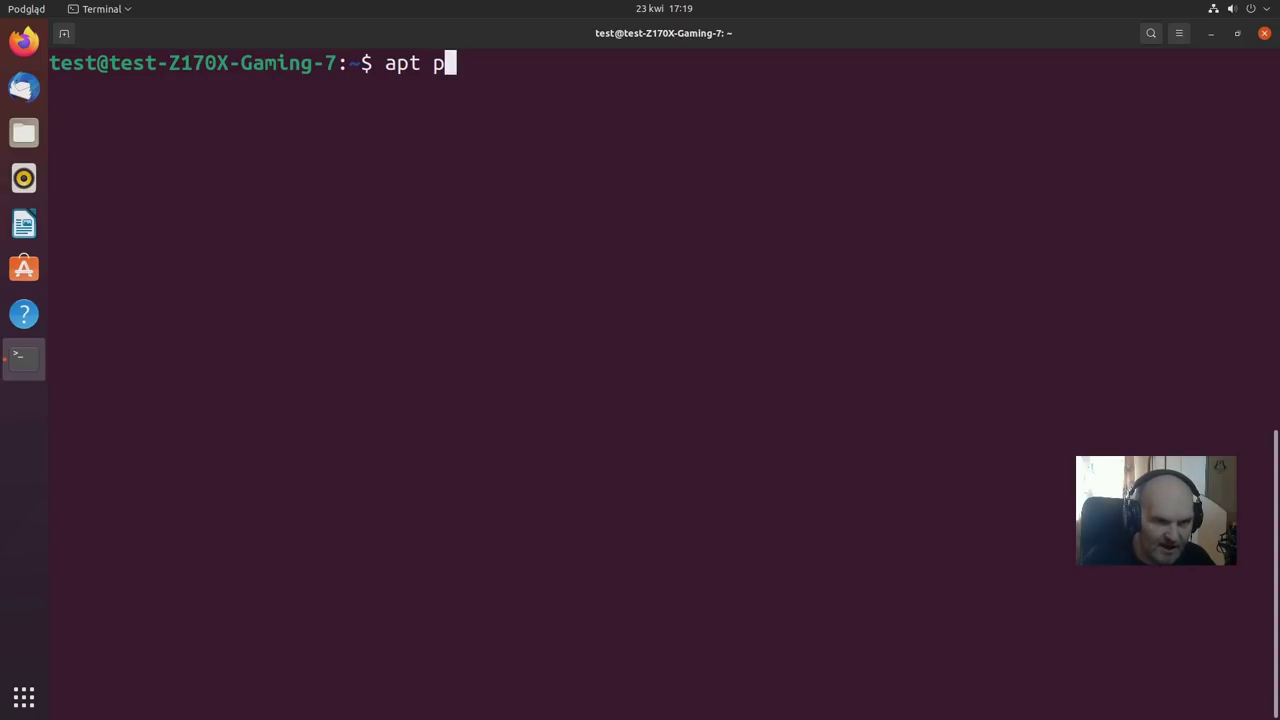
{"action": "type", "text": "search"}
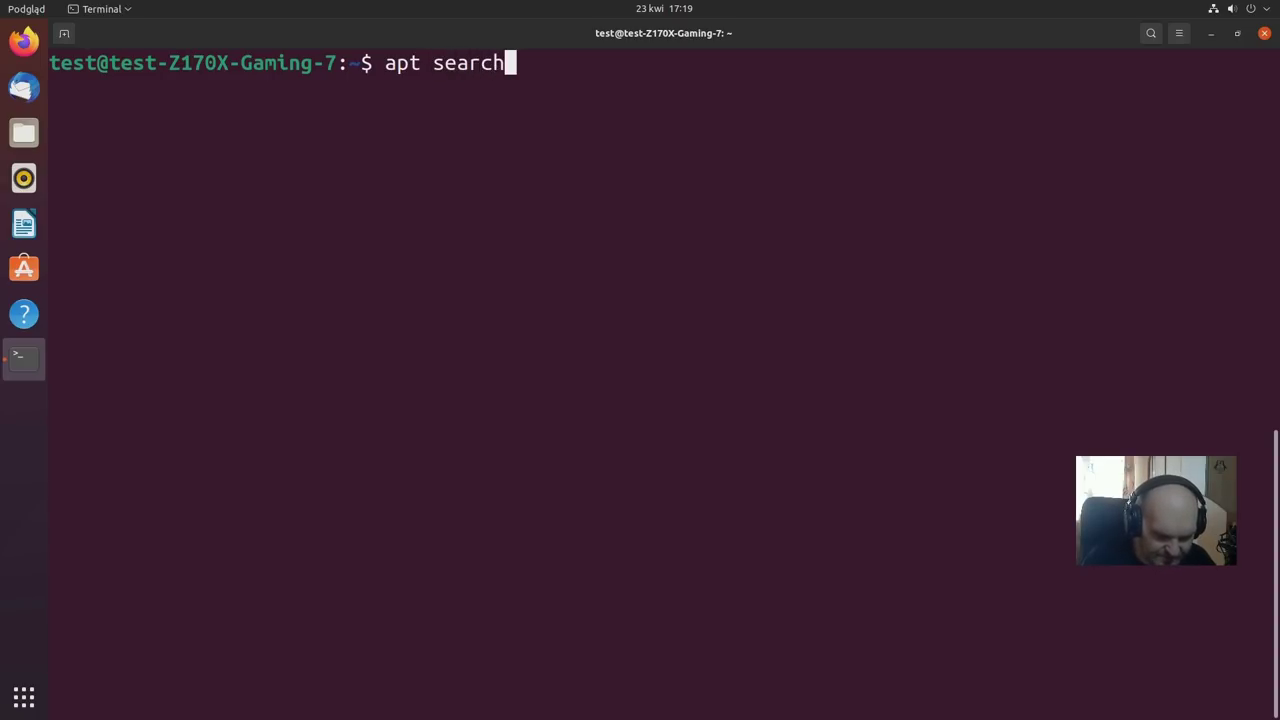
{"action": "type", "text": " pipewire"}
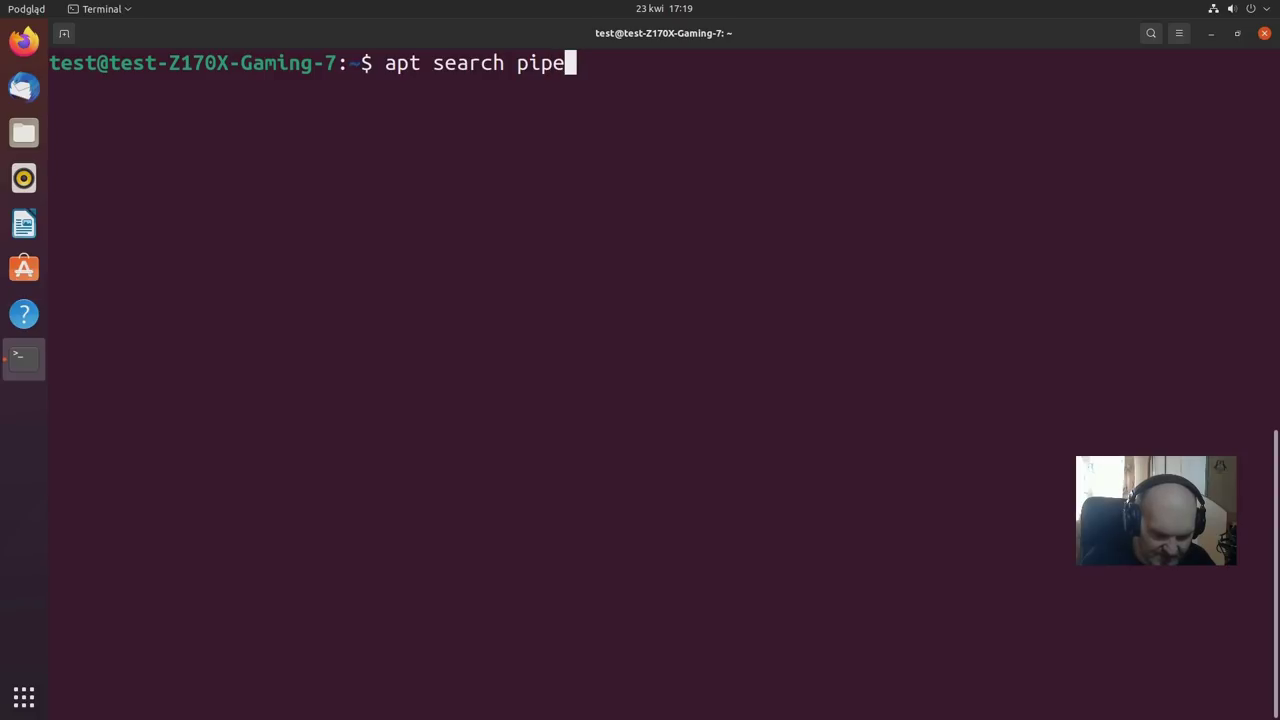
{"action": "key", "text": "Return"}
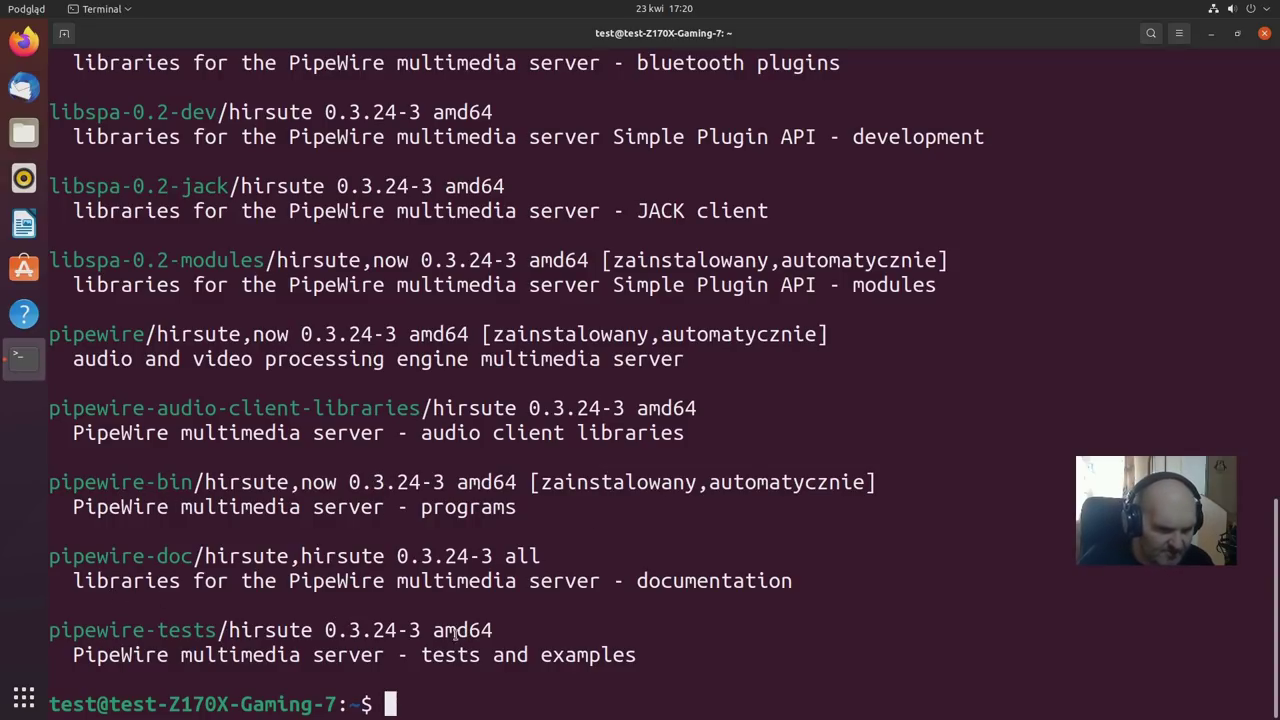
Step: Read through the pipewire package listing for installed packages and versions, and close the terminal window
{"action": "scroll", "coordinate": [470, 632], "scroll_direction": "up", "scroll_amount": 5}
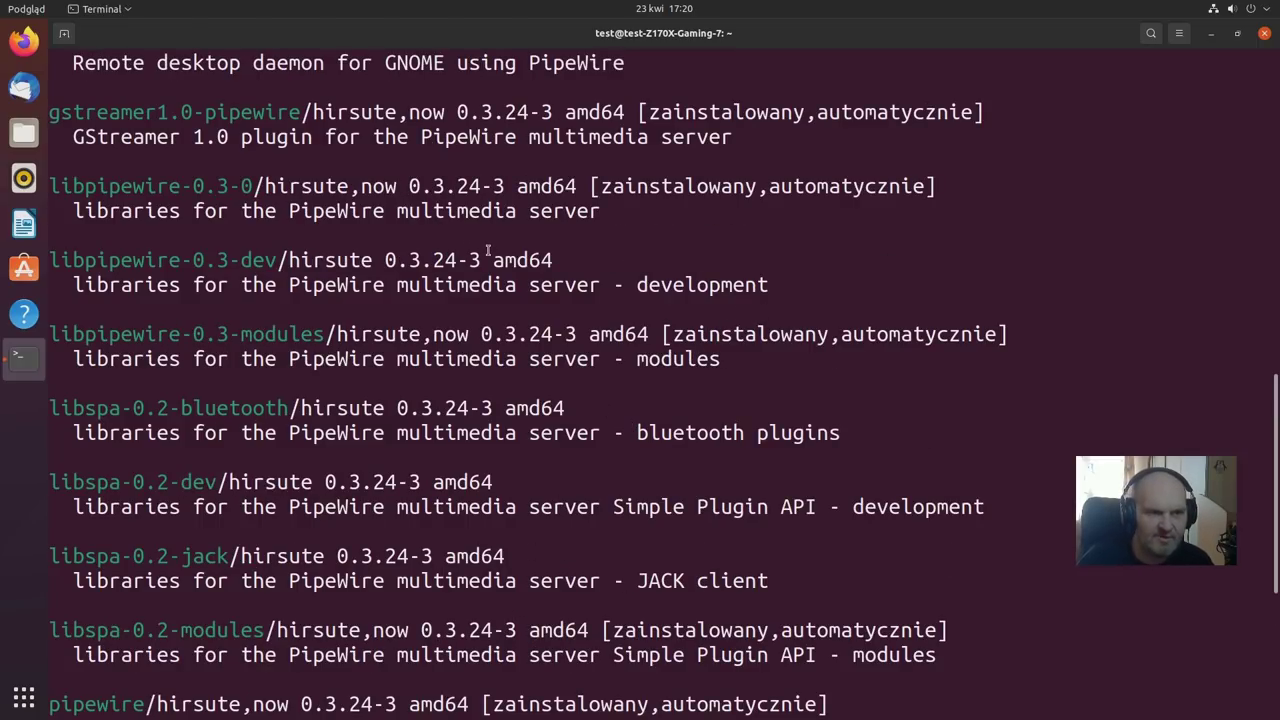
{"action": "scroll", "coordinate": [603, 127], "scroll_direction": "up", "scroll_amount": 2}
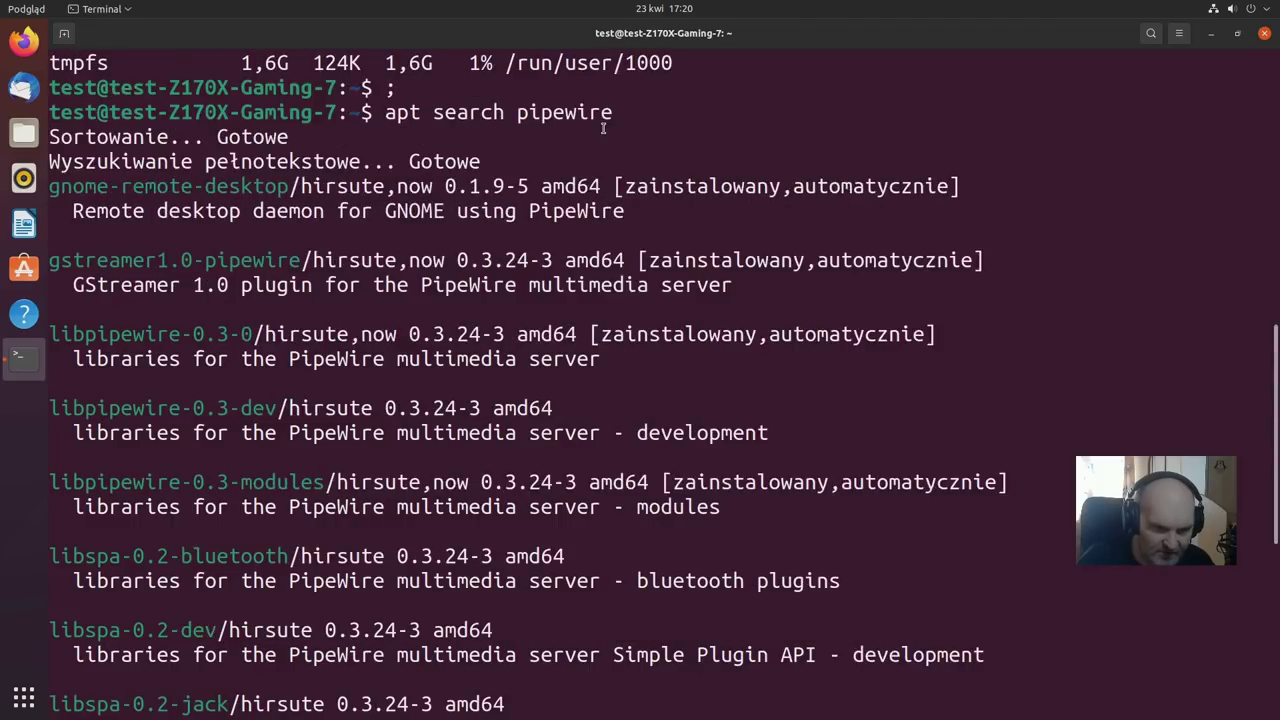
{"action": "scroll", "coordinate": [603, 127], "scroll_direction": "up", "scroll_amount": 2}
{"action": "scroll", "coordinate": [310, 278], "scroll_direction": "up", "scroll_amount": 1}
{"action": "scroll", "coordinate": [318, 278], "scroll_direction": "down", "scroll_amount": 10}
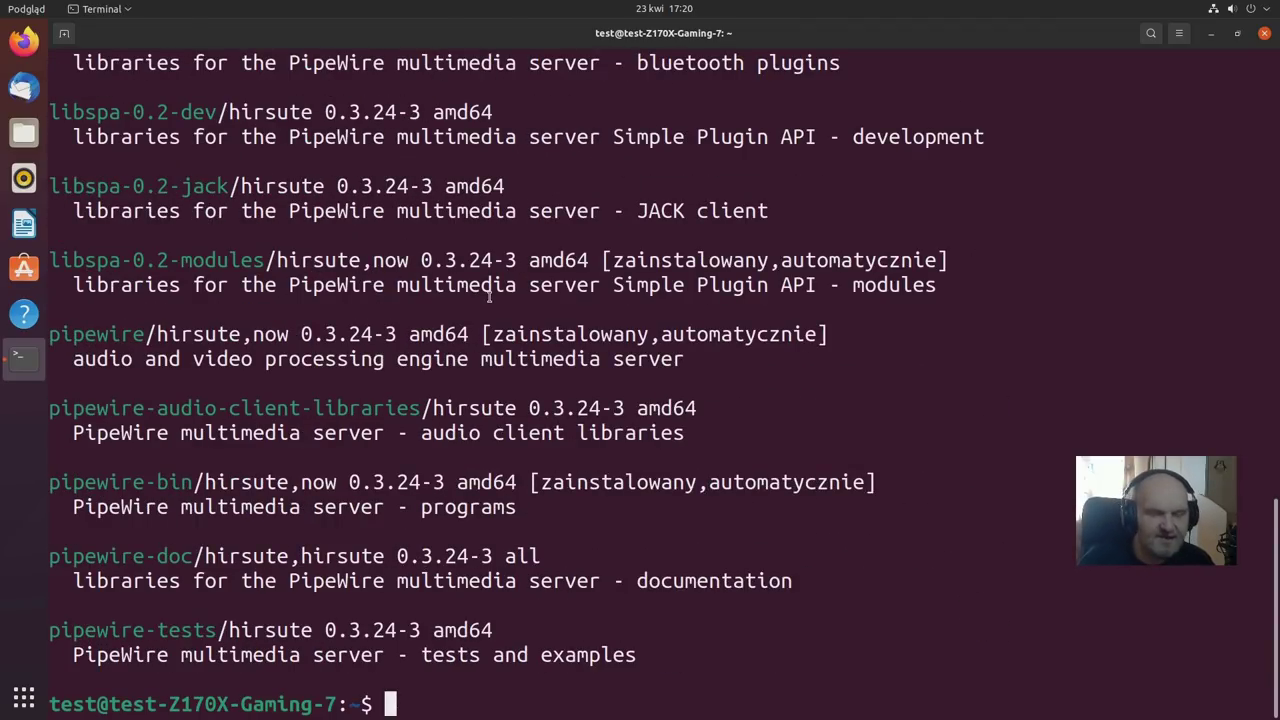
{"action": "left_click_drag", "start_coordinate": [738, 33], "coordinate": [478, 6]}
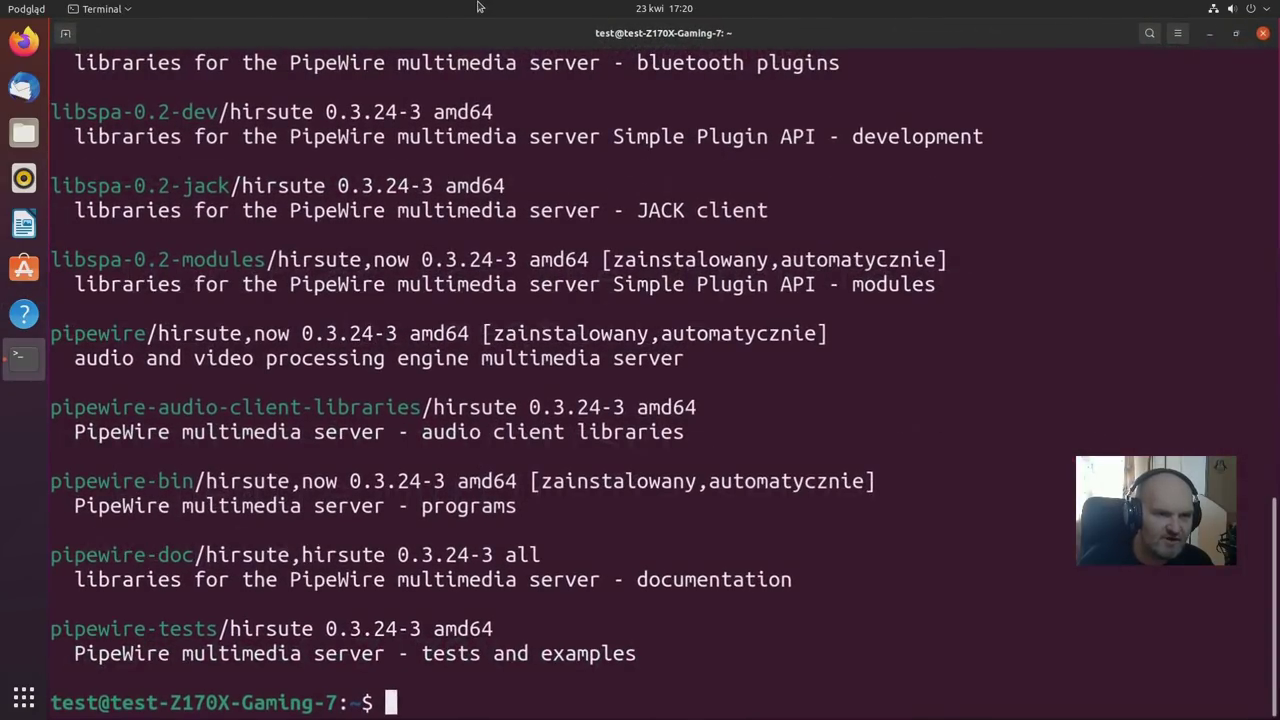
{"action": "left_click", "coordinate": [1264, 37]}
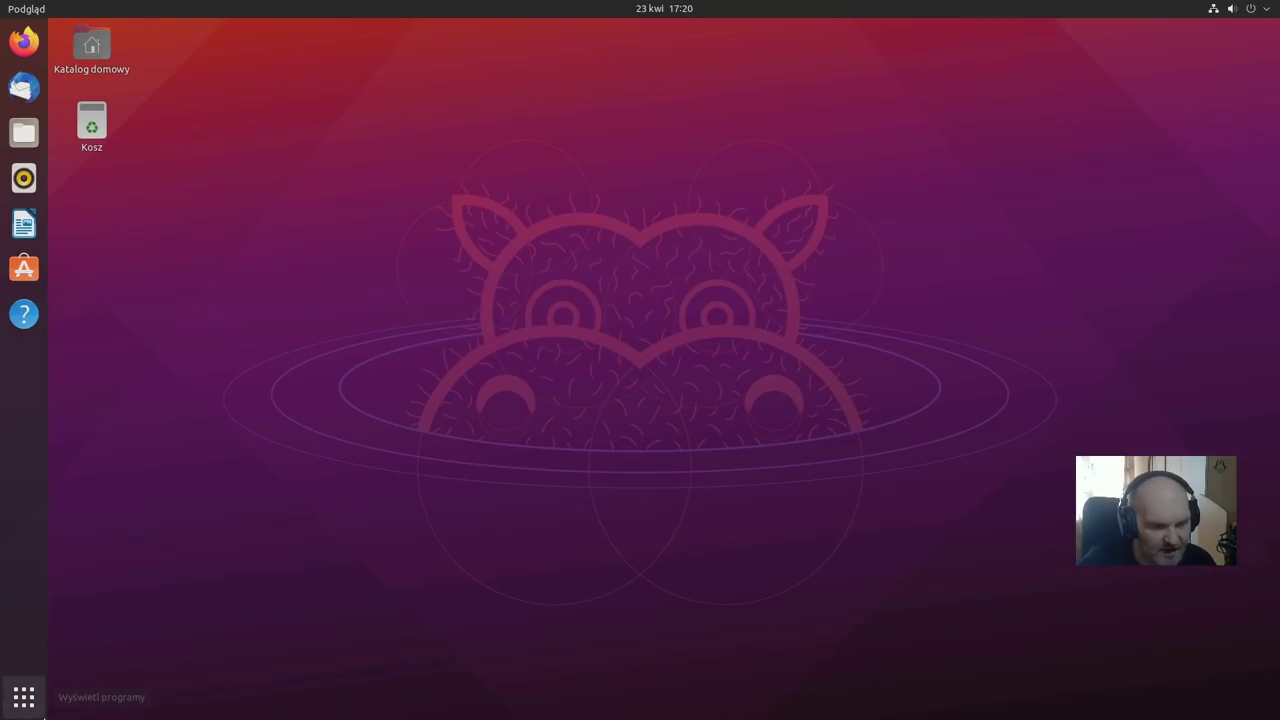
Step: Browse the pages of installed applications and return to the desktop
{"action": "left_click", "coordinate": [24, 697]}
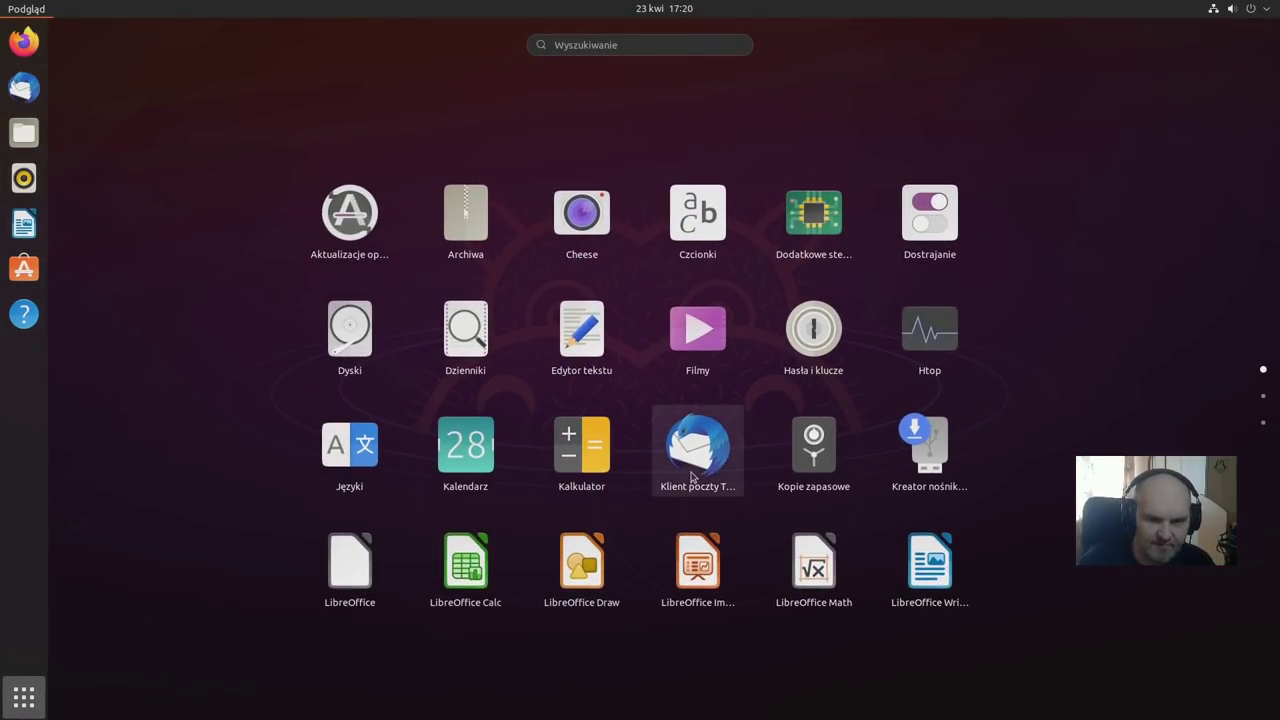
{"action": "scroll", "coordinate": [716, 452], "scroll_direction": "down", "scroll_amount": 2}
{"action": "scroll", "coordinate": [648, 425], "scroll_direction": "up", "scroll_amount": 1}
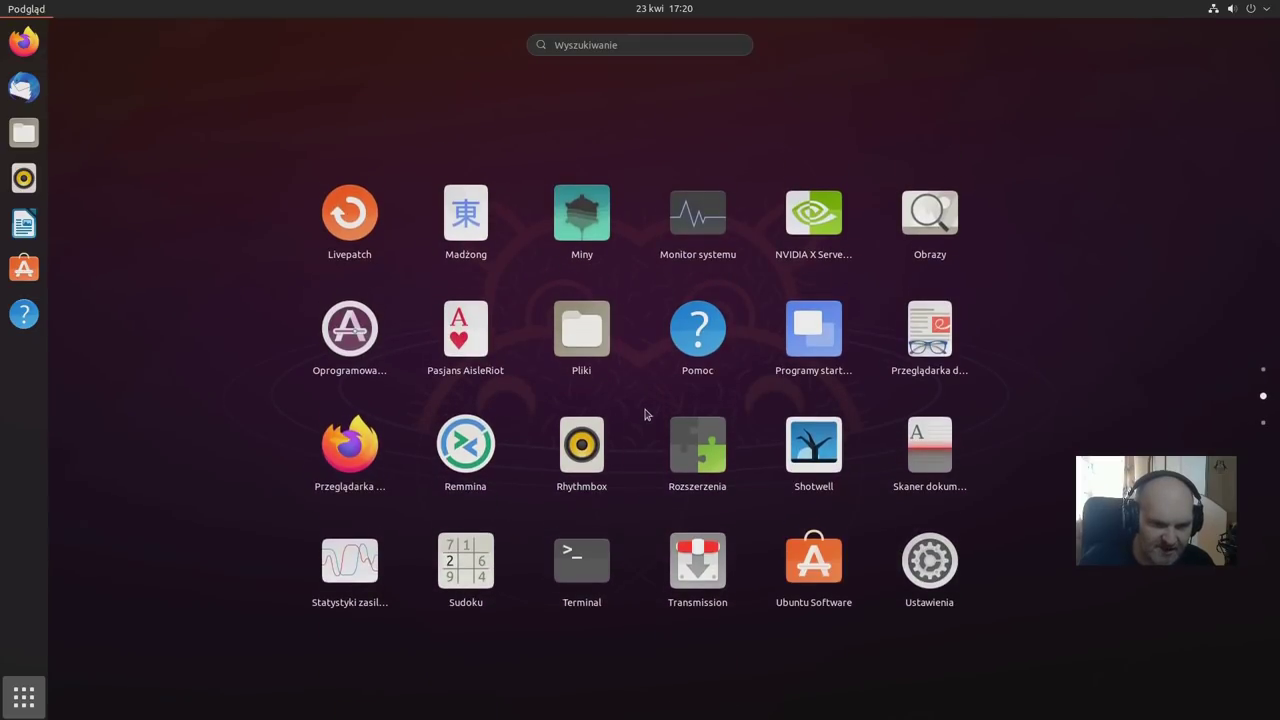
{"action": "scroll", "coordinate": [680, 455], "scroll_direction": "down", "scroll_amount": 1}
{"action": "scroll", "coordinate": [684, 392], "scroll_direction": "up", "scroll_amount": 1}
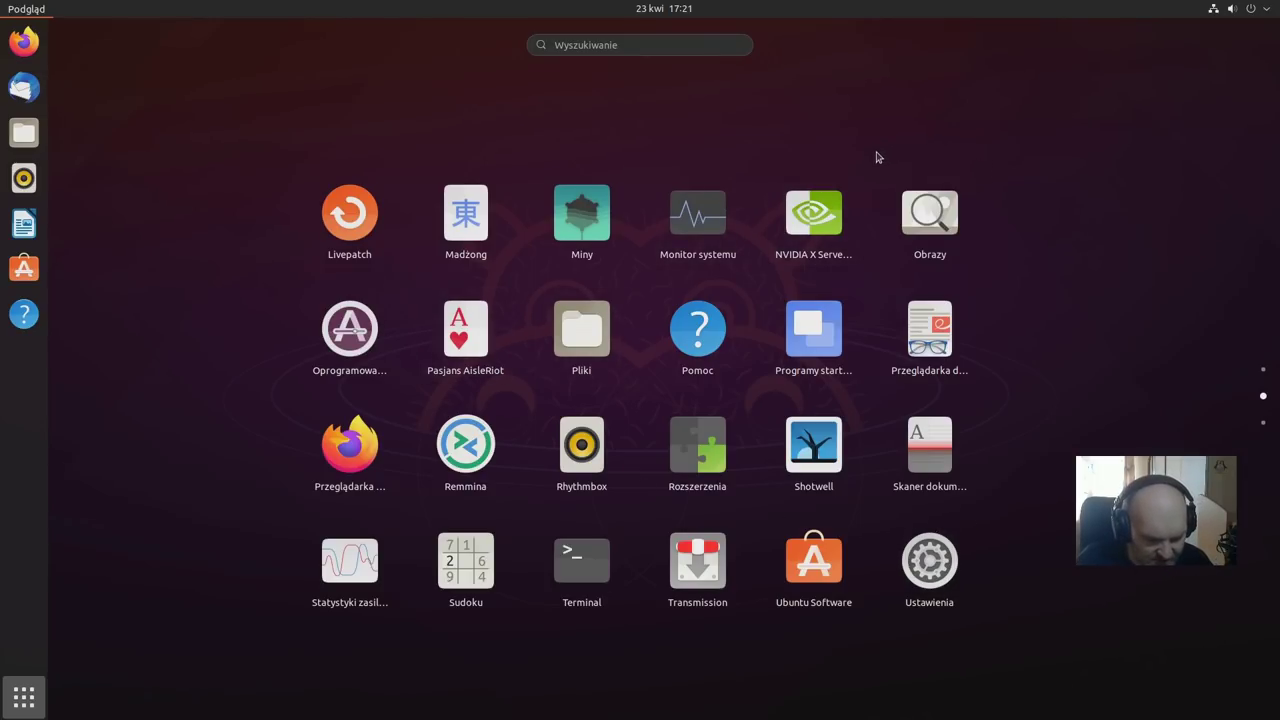
{"action": "key", "text": "Escape"}
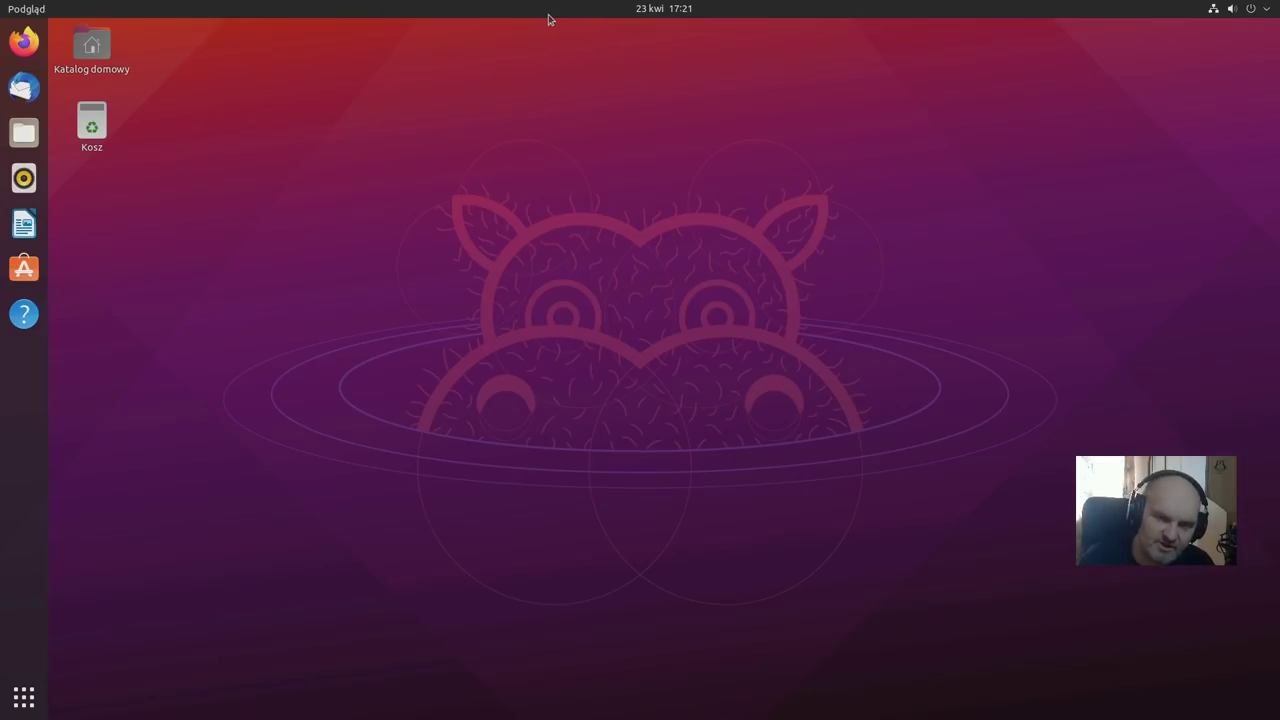
Step: Open Ustawienia, move its window nearer the middle of the desktop, and show the remaining settings categories
{"action": "left_click", "coordinate": [1272, 9]}
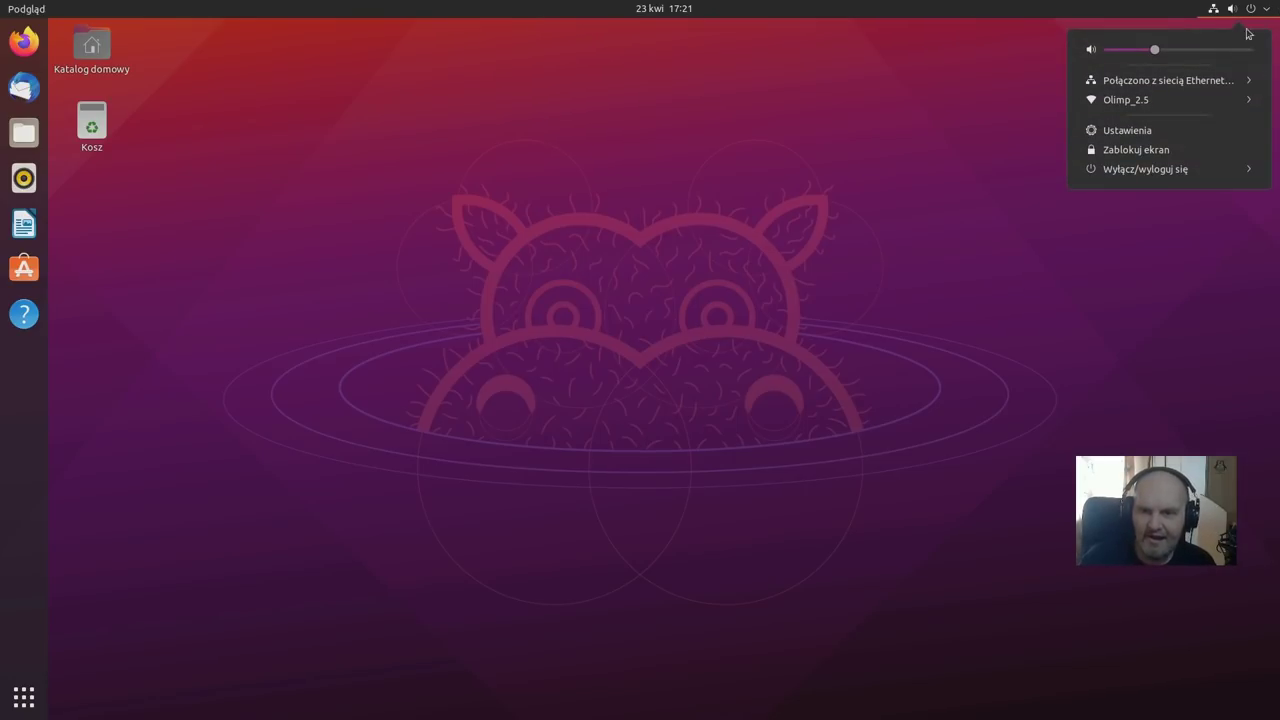
{"action": "left_click", "coordinate": [1150, 132]}
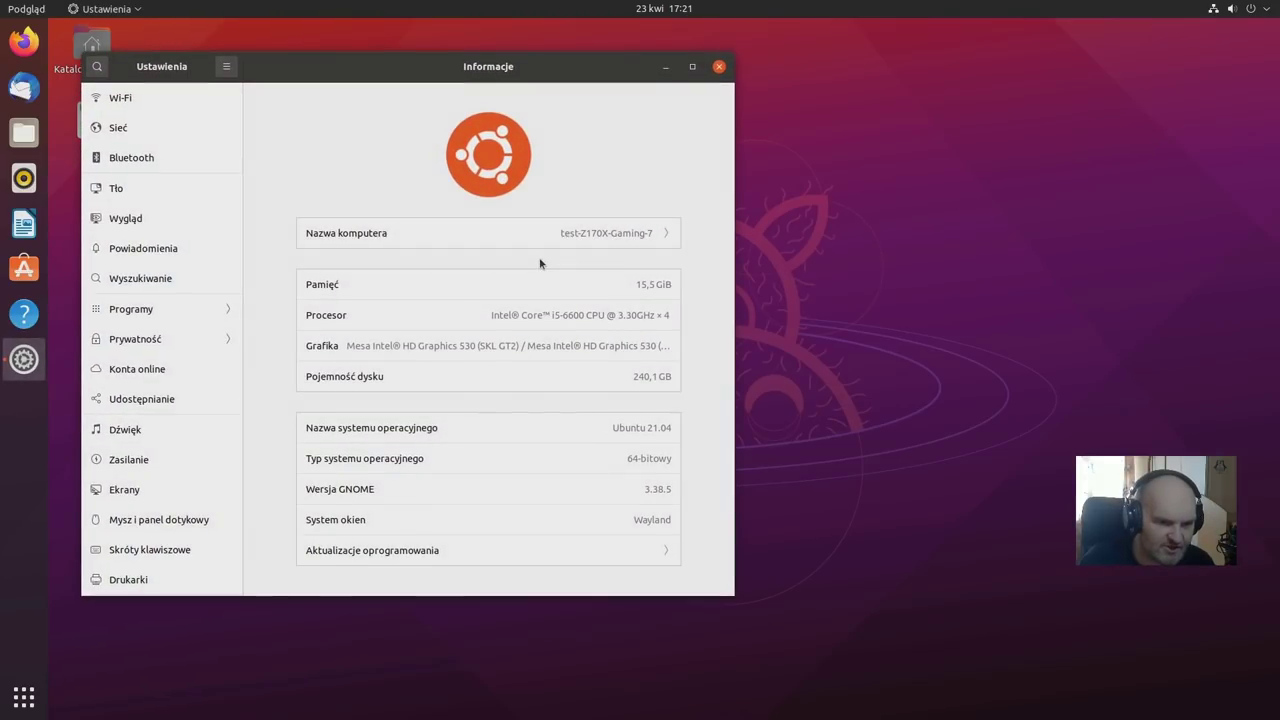
{"action": "left_click_drag", "start_coordinate": [282, 59], "coordinate": [467, 85]}
{"action": "scroll", "coordinate": [345, 284], "scroll_direction": "down", "scroll_amount": 5}
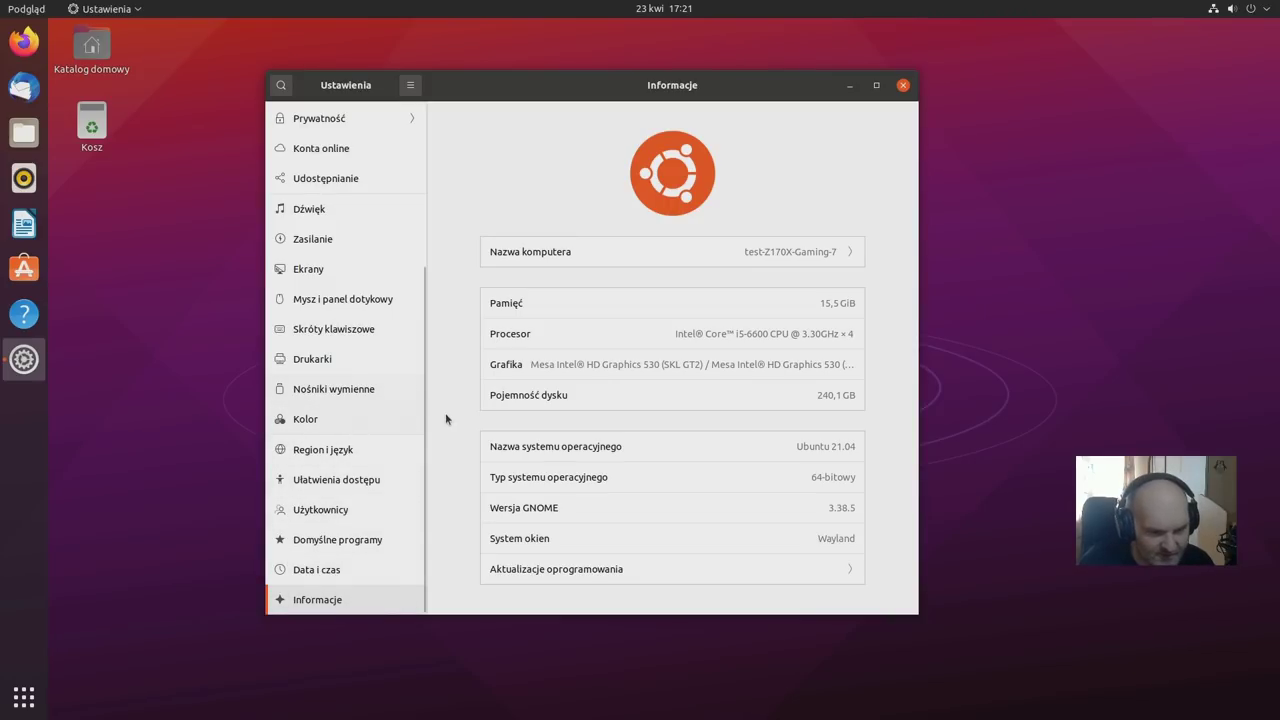
Step: View the Data i czas and Mysz i panel dotykowy settings, and close the Ustawienia window
{"action": "left_click", "coordinate": [357, 567]}
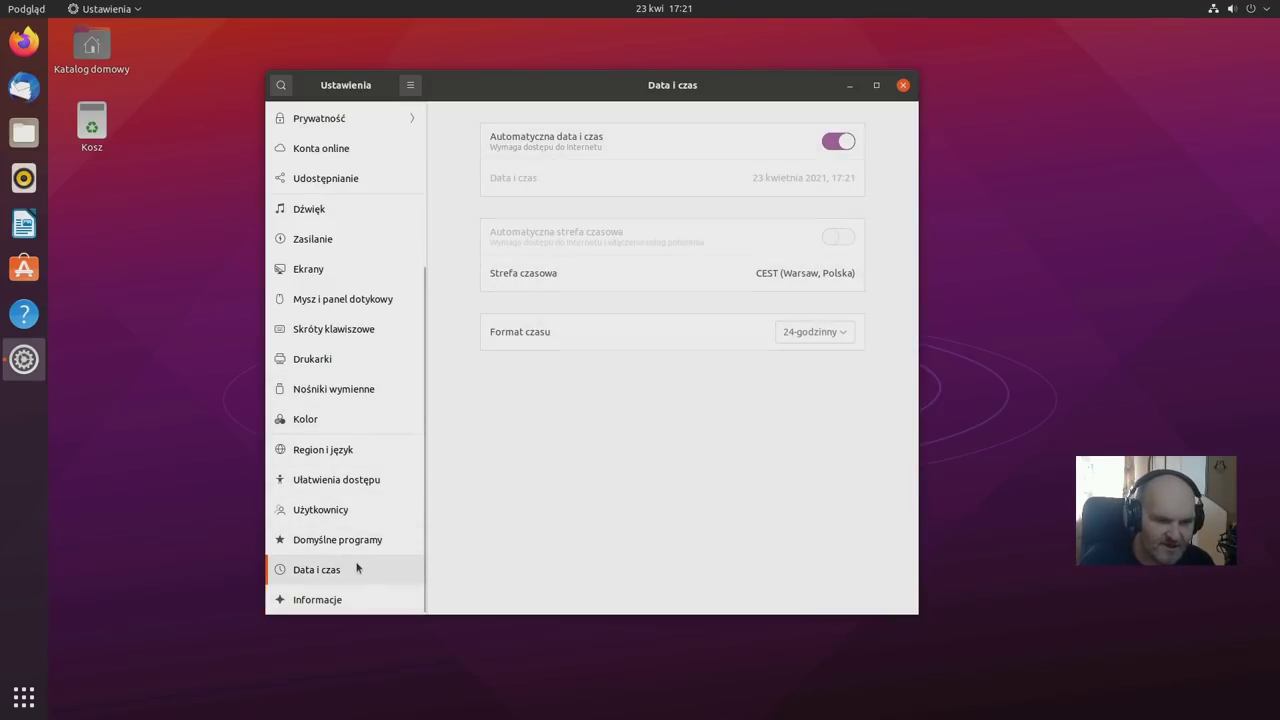
{"action": "left_click", "coordinate": [331, 309]}
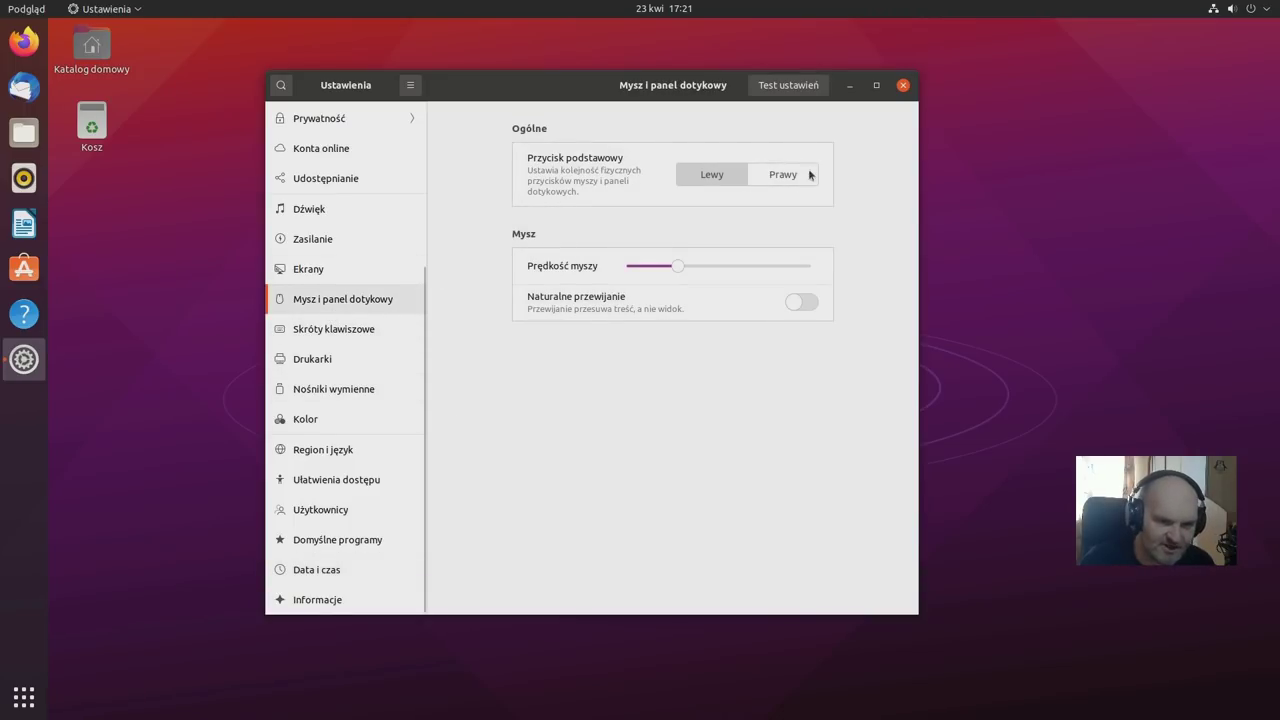
{"action": "left_click", "coordinate": [902, 86]}
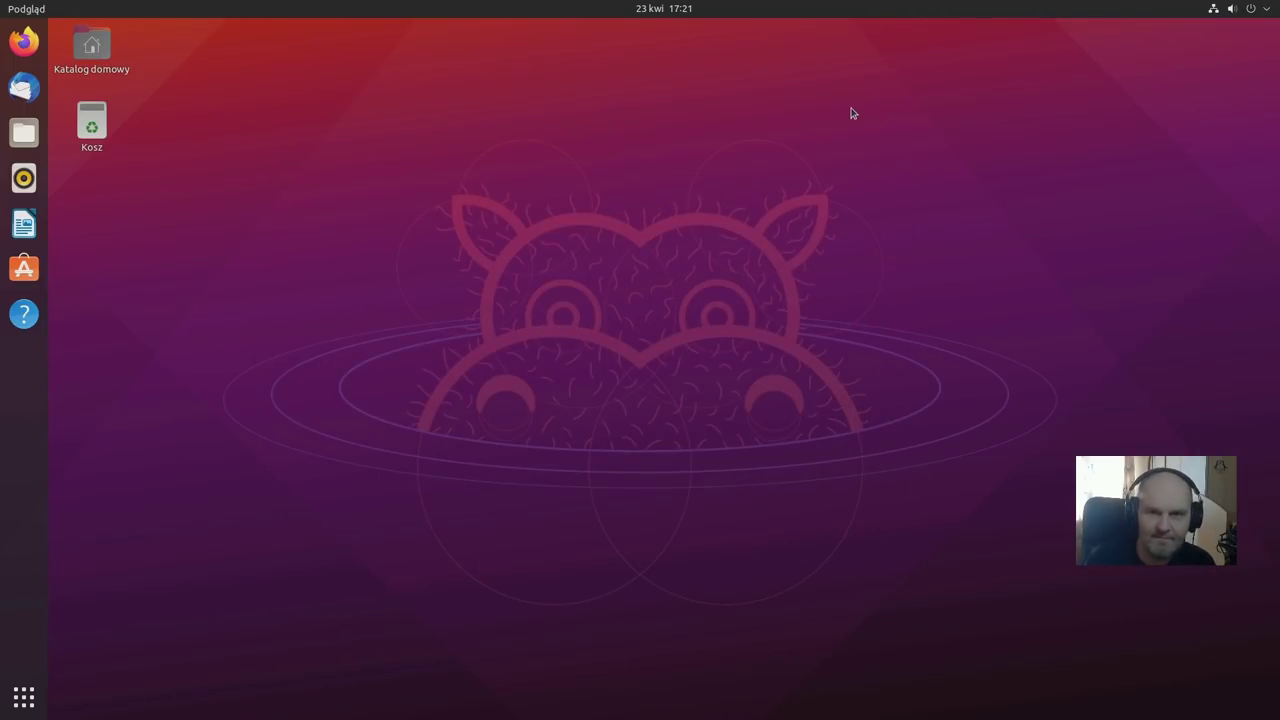